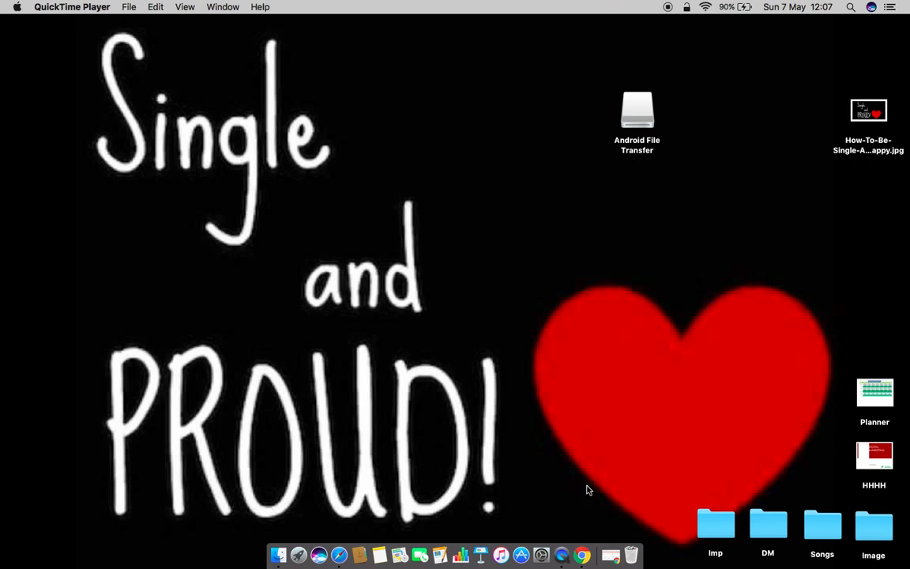
- Switch to Chrome and open the list of all campaigns in Google AdWords
click(581, 555)
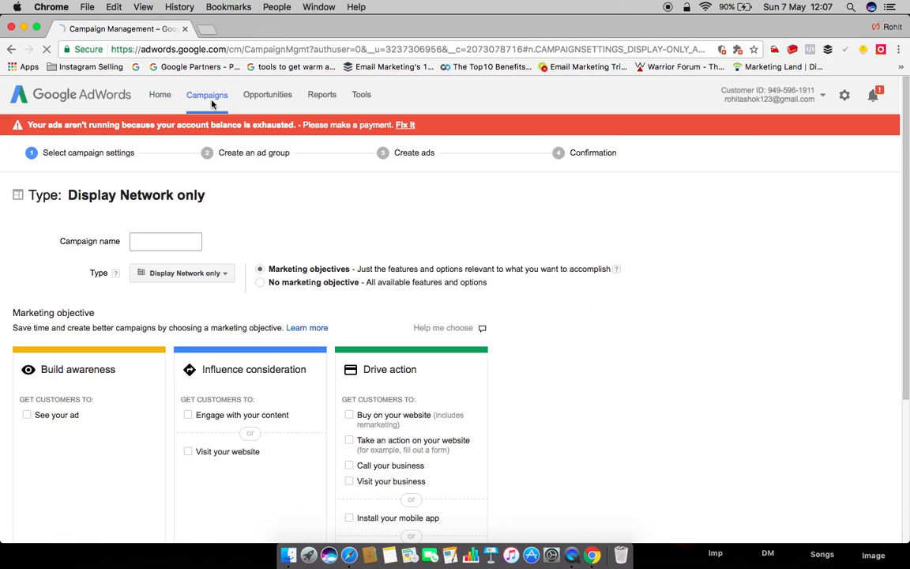
click(37, 27)
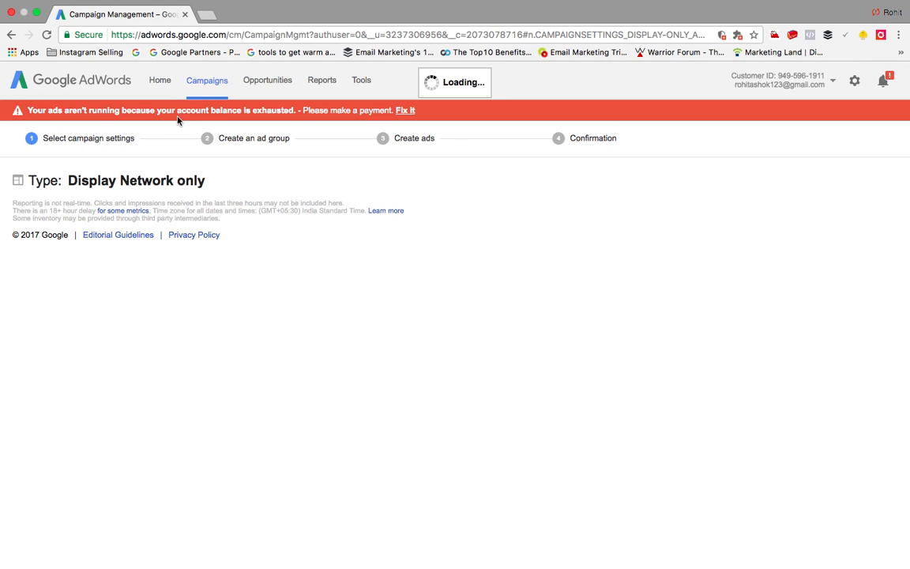
click(209, 90)
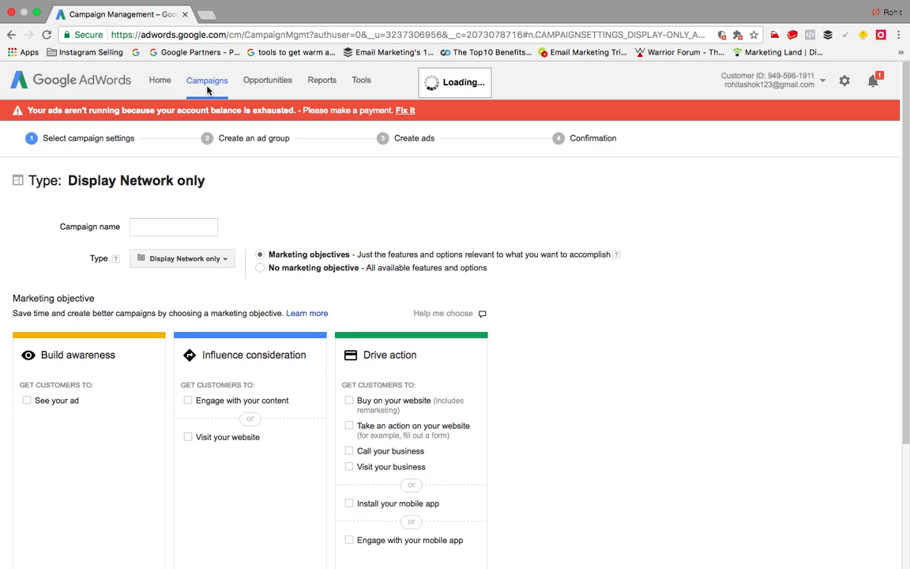
click(586, 136)
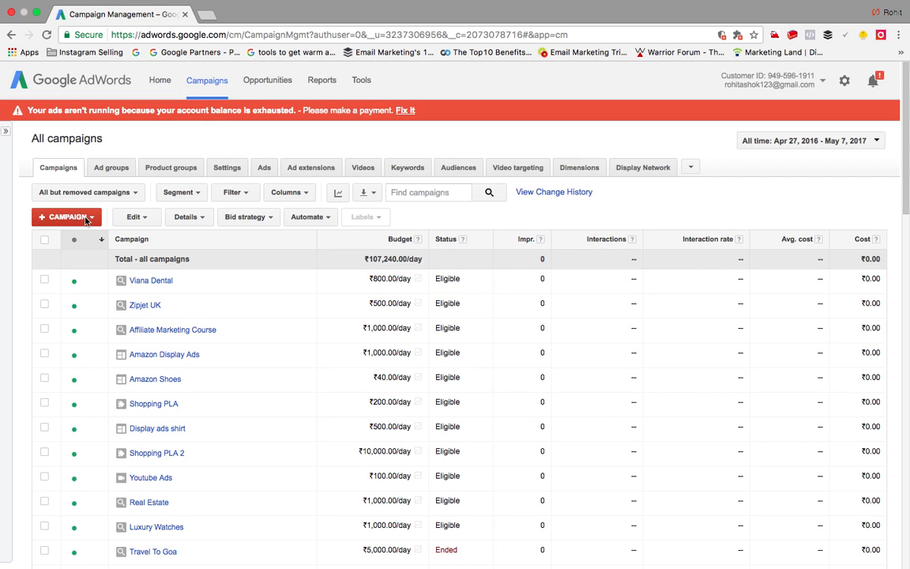
- Start a new Display Network only campaign and name it Kids Wear
click(73, 221)
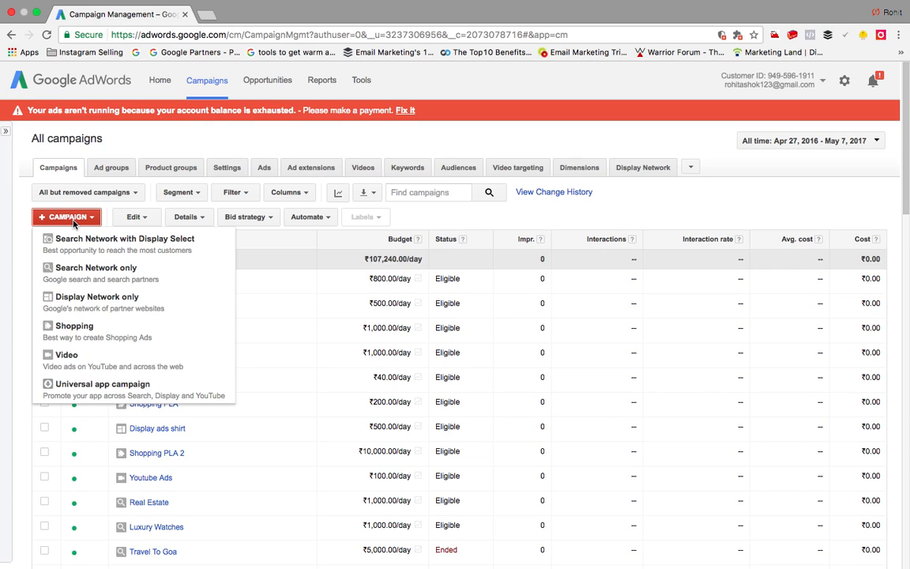
click(130, 308)
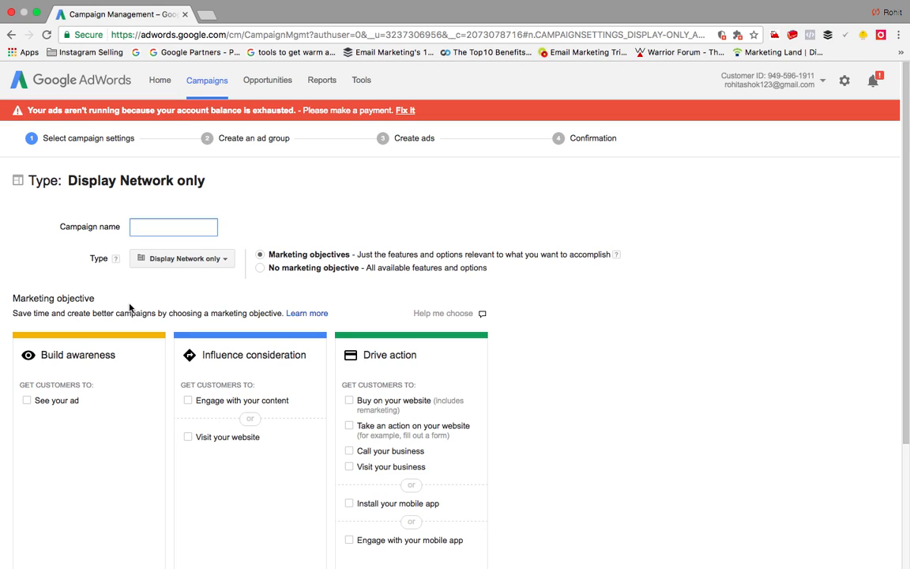
text(Kids Wear)
- Preview the settings offered with No marketing objective and its Ads in mobile apps option, and switch back to Marketing objectives
click(262, 271)
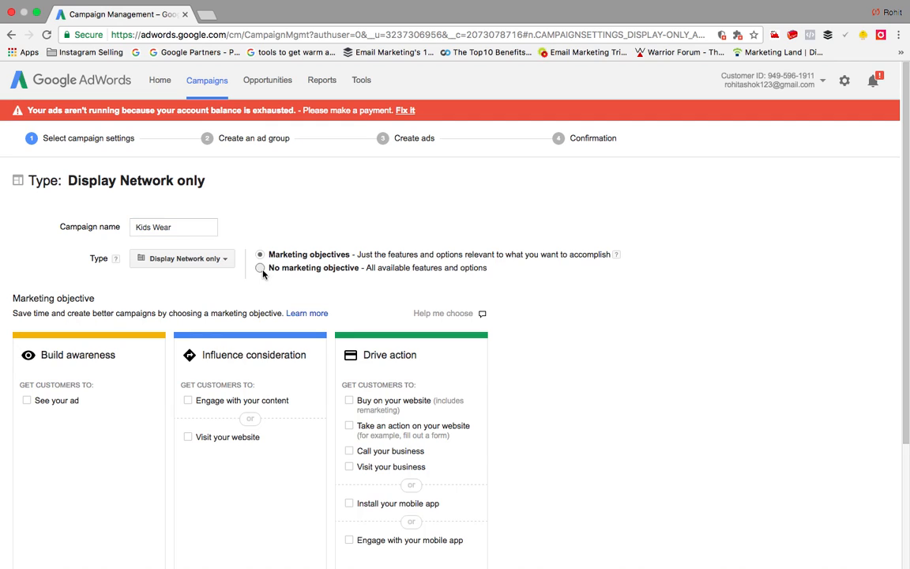
click(260, 268)
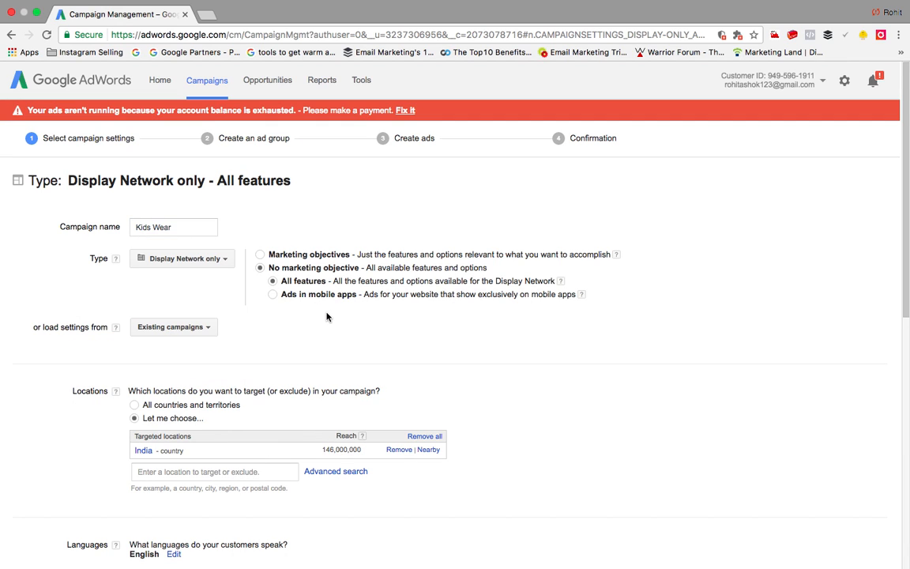
scroll(429, 349, down, 5)
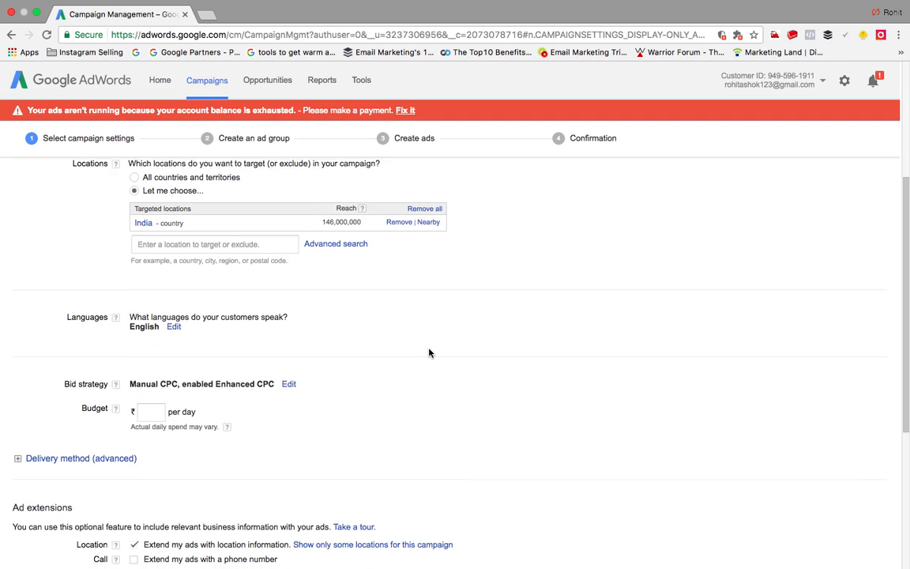
scroll(429, 354, down, 2)
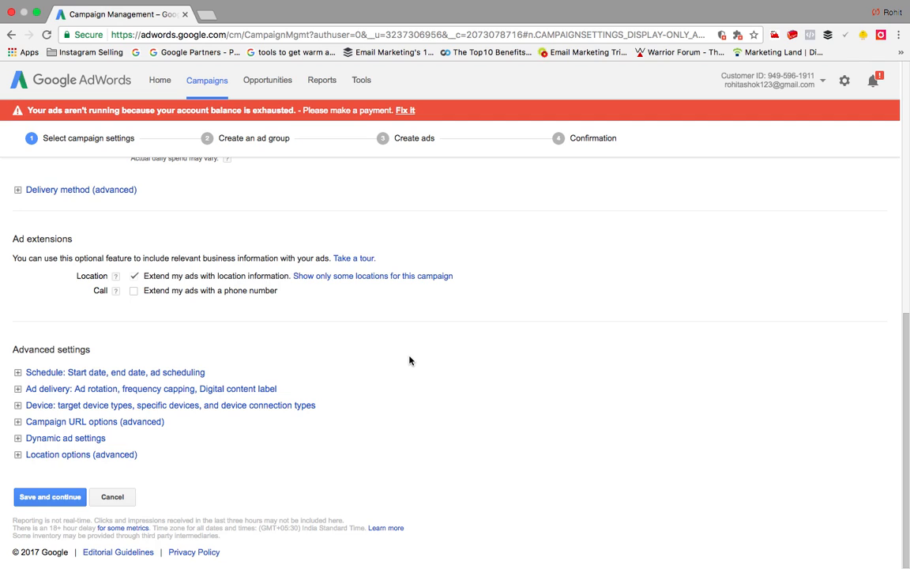
scroll(409, 360, up, 5)
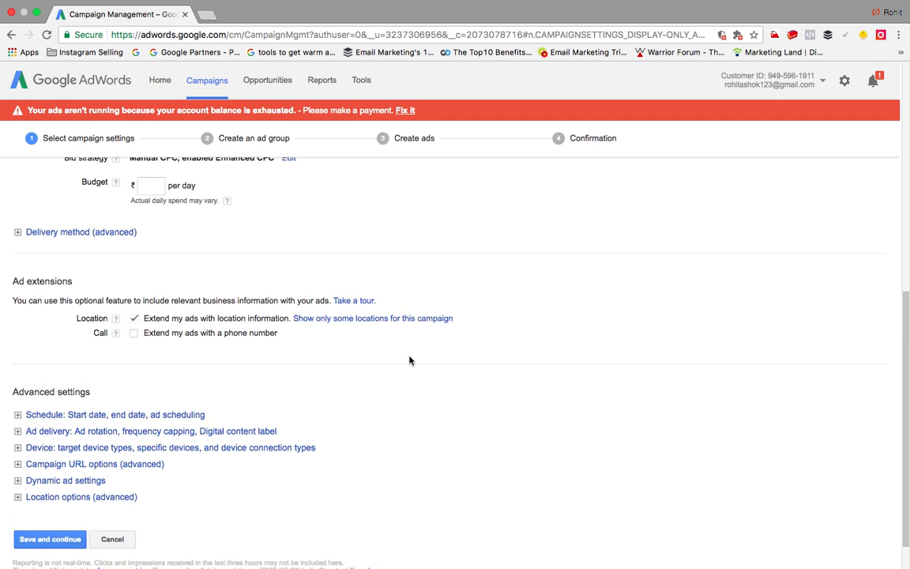
scroll(409, 361, up, 4)
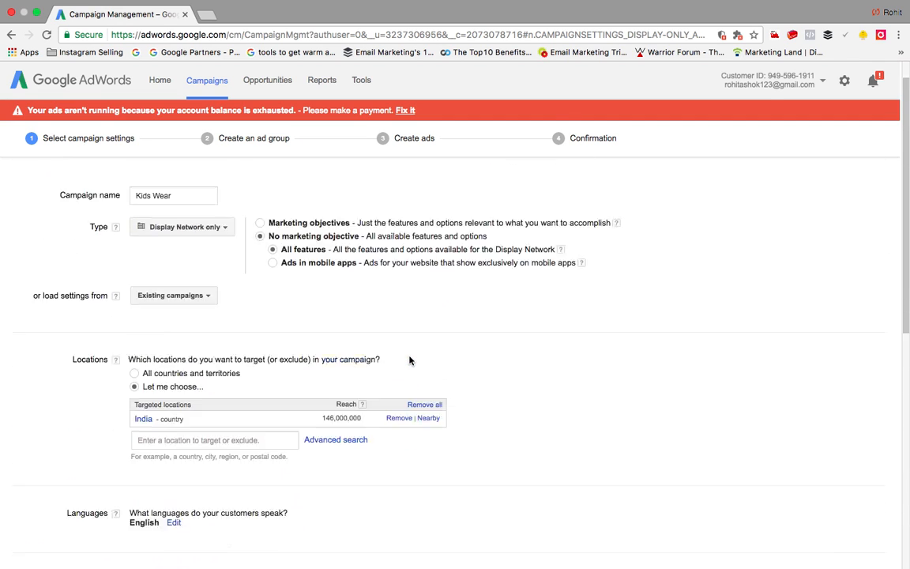
click(274, 294)
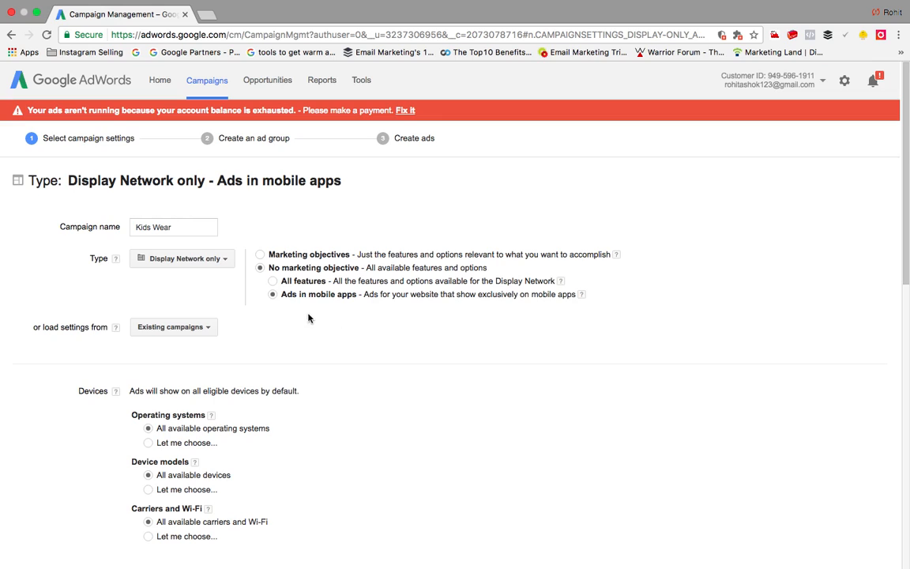
click(261, 255)
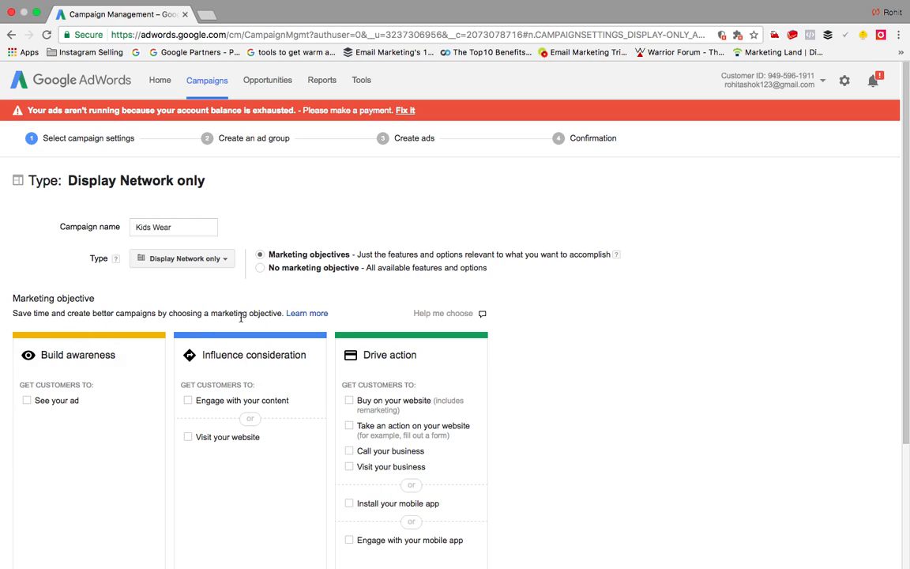
- Open the account owner's blog in a new browser tab and examine the banner ad beside the posts
scroll(135, 411, down, 1)
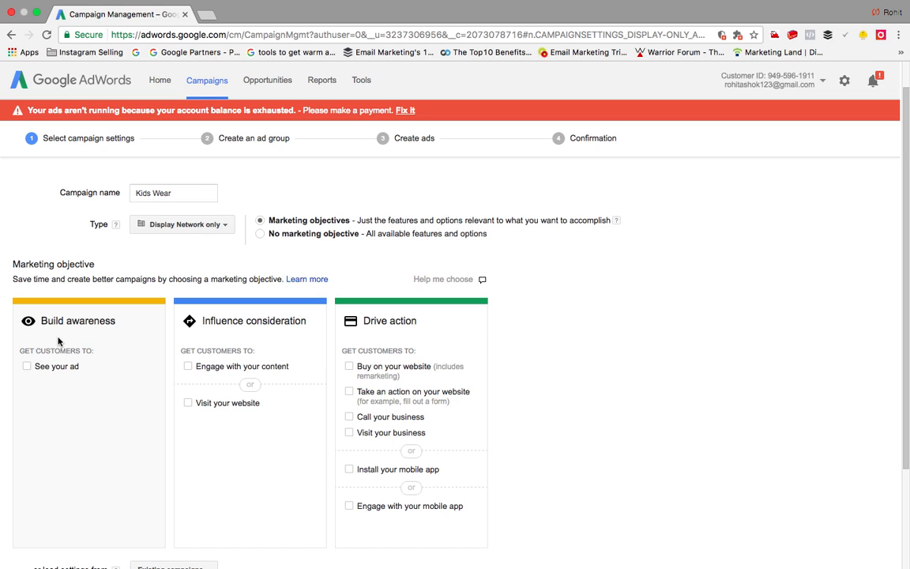
click(205, 15)
text(rohitashok.com)
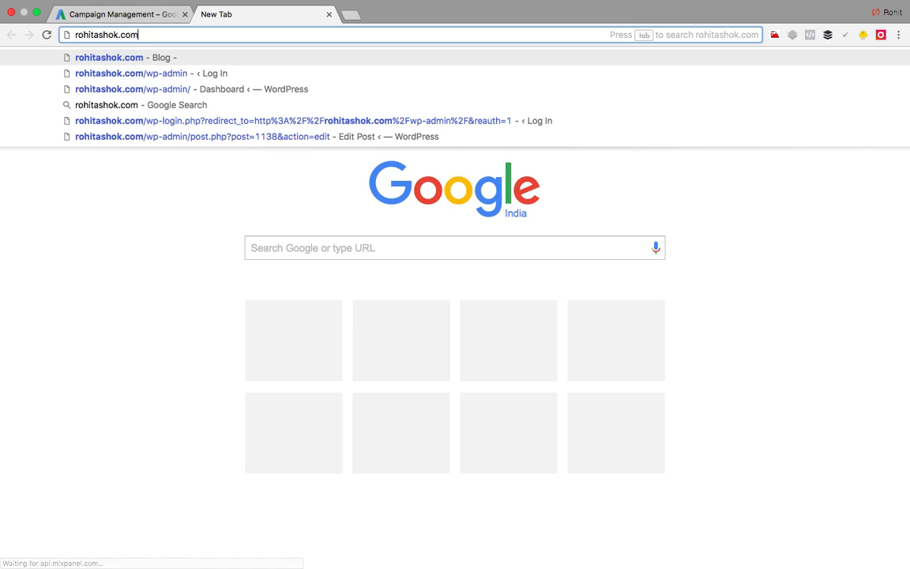
key(Return)
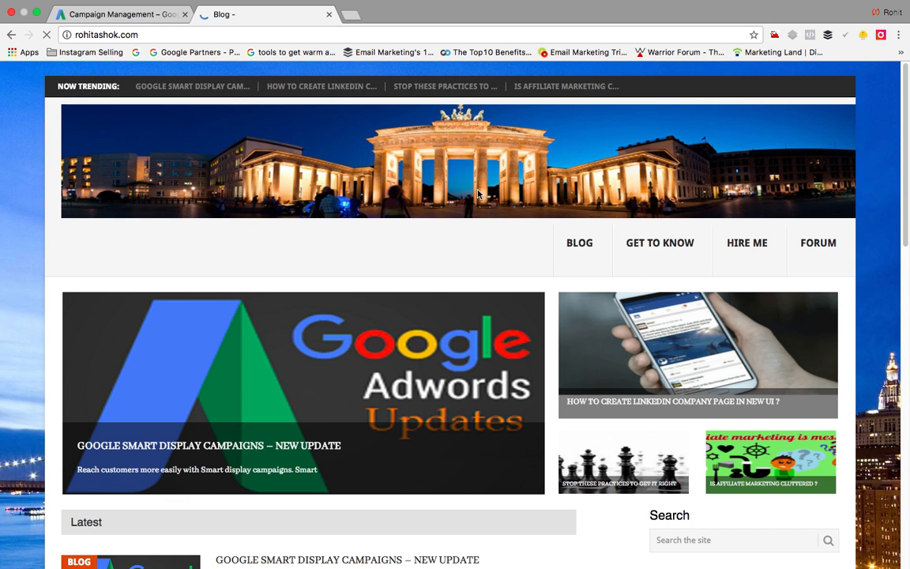
scroll(559, 252, down, 5)
scroll(559, 252, down, 10)
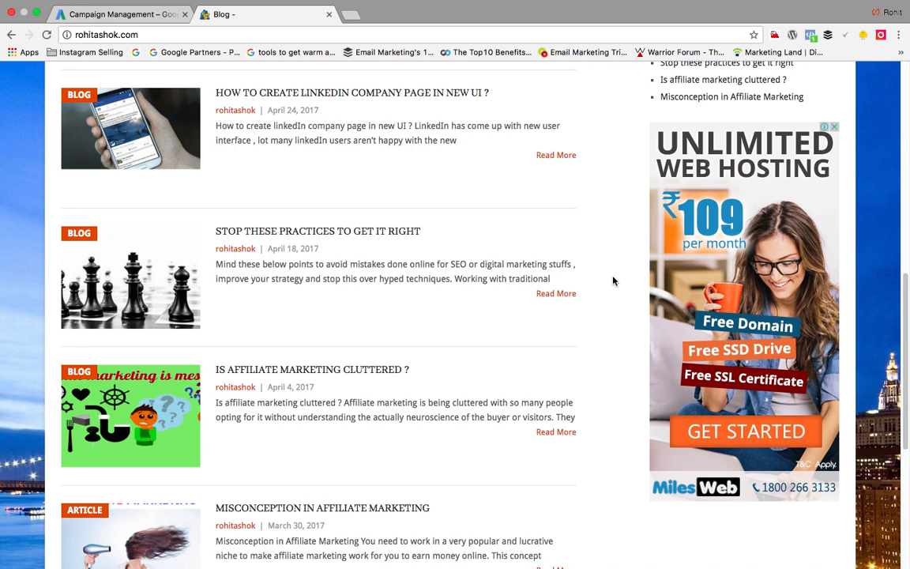
scroll(613, 280, down, 1)
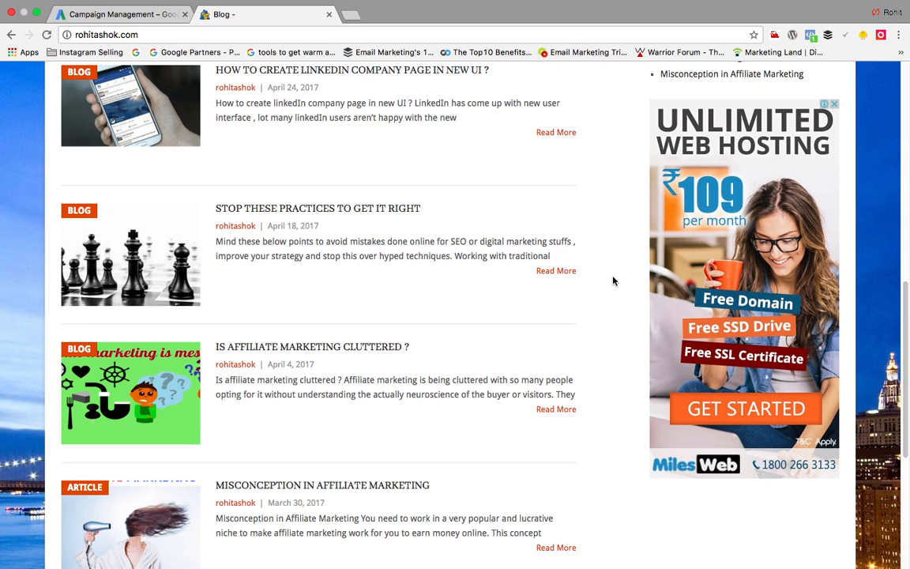
- Load youtube.com in the blog's tab and search its videos for adwords
click(387, 36)
text(youtube.com)
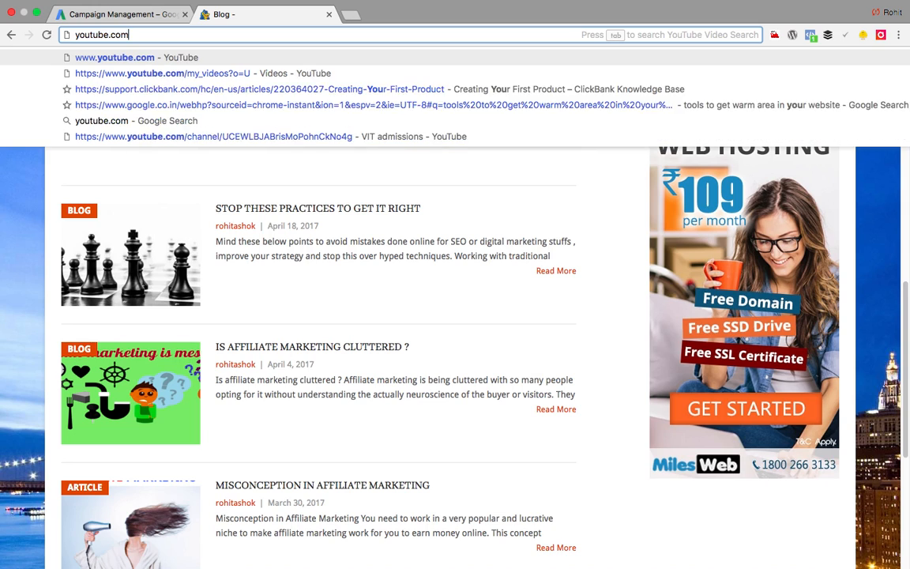
key(Return)
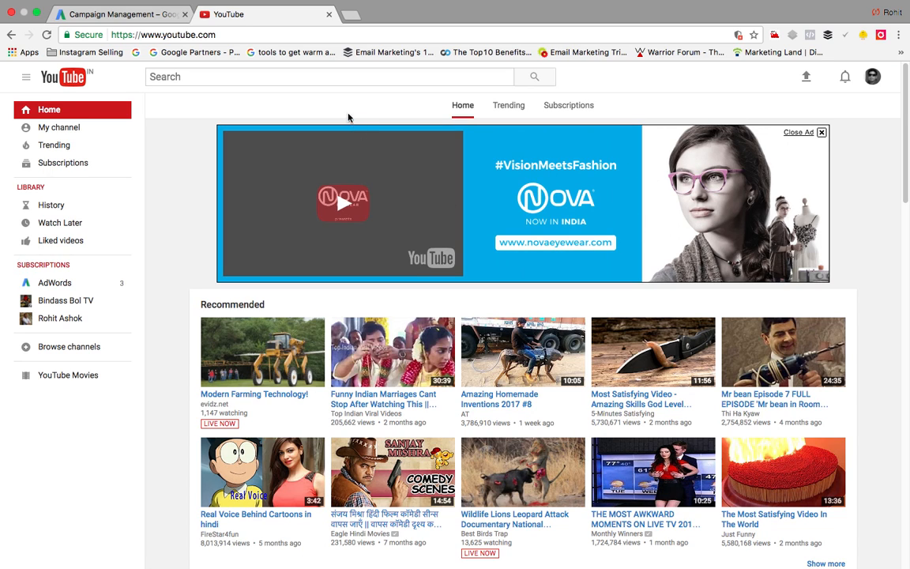
click(338, 78)
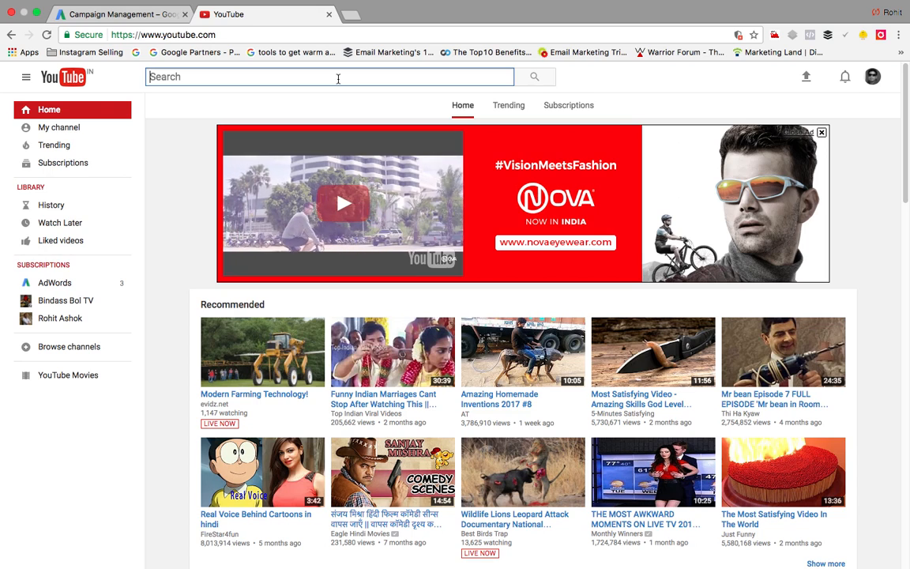
text(adwords)
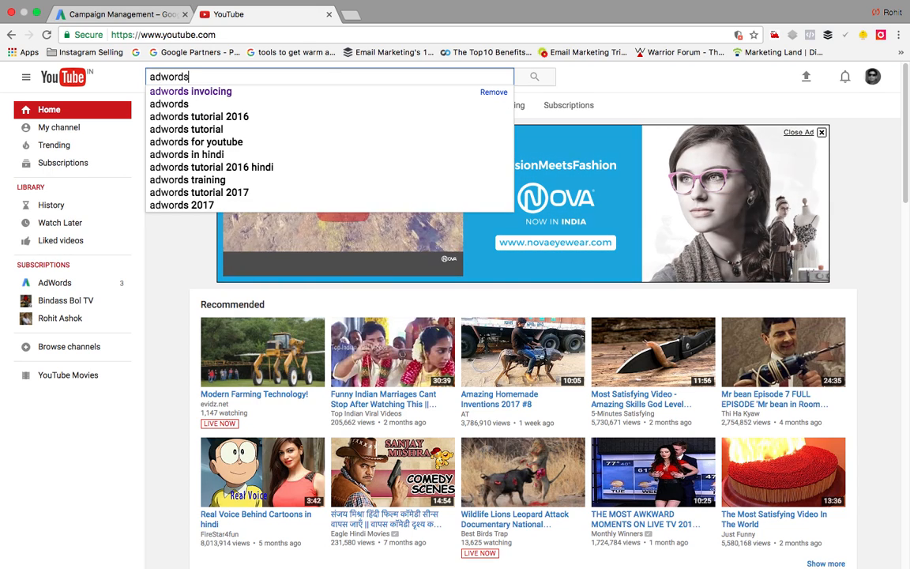
key(Return)
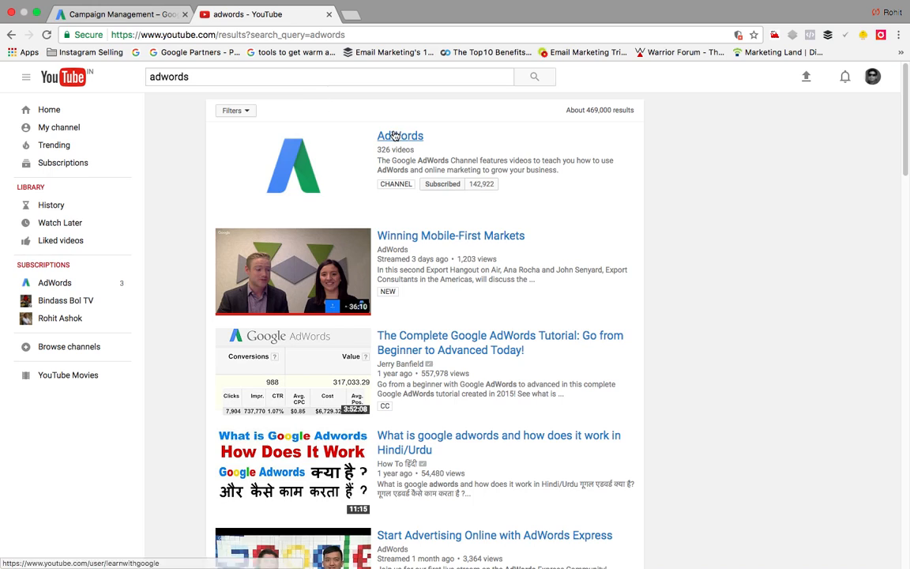
- Replace the YouTube search with the suggested query samsung galaxy s8
click(299, 79)
key(BackSpace)
key(BackSpace)
key(BackSpace)
key(BackSpace)
key(BackSpace)
key(BackSpace)
key(BackSpace)
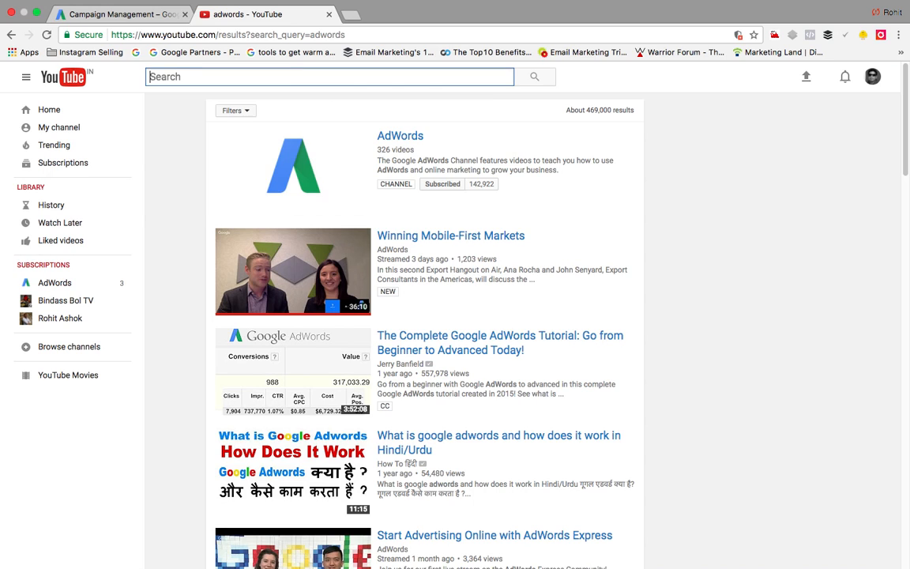
text(samsung)
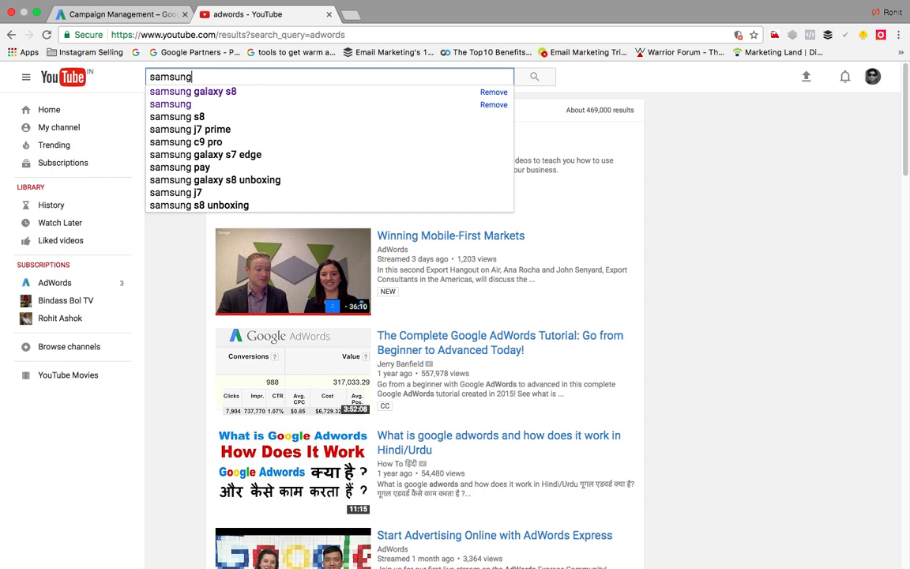
key(Down)
key(Return)
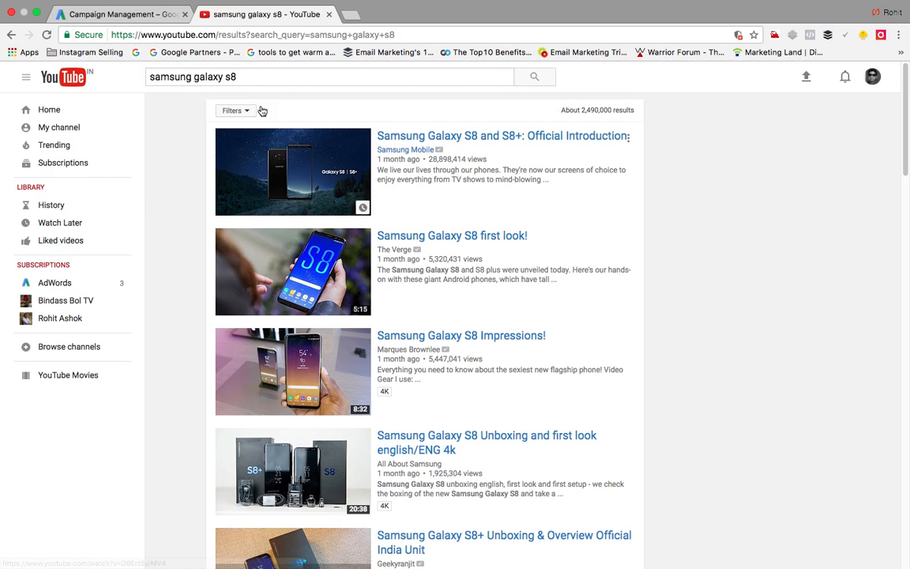
- Search YouTube for smartphone and open the video Top 10 Upcoming Smartphones 2017 to view its ads
drag(237, 77, 150, 78)
text(smar)
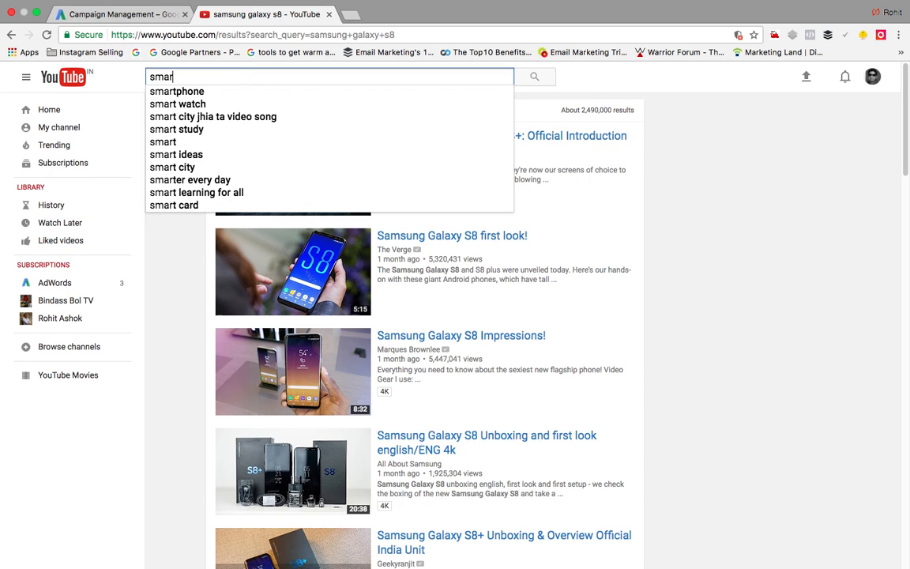
key(Down)
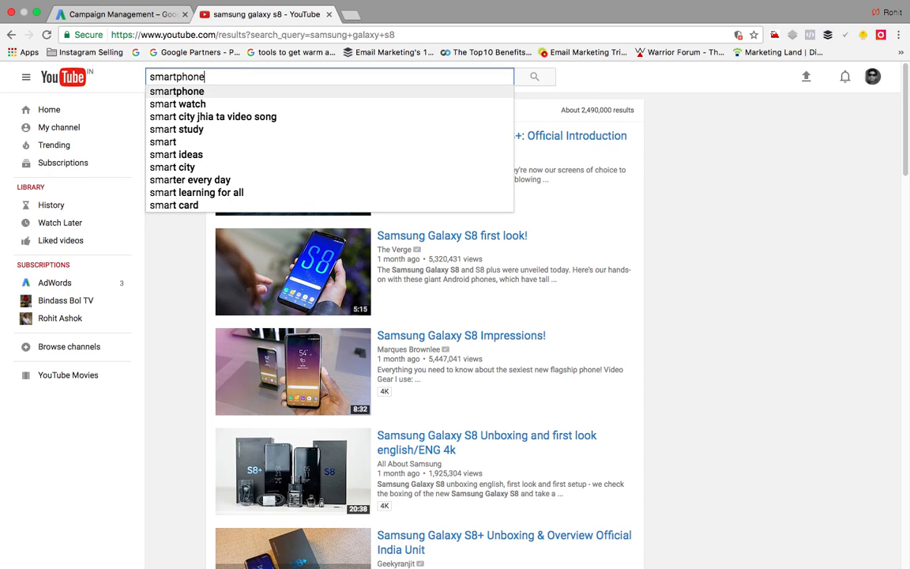
key(Return)
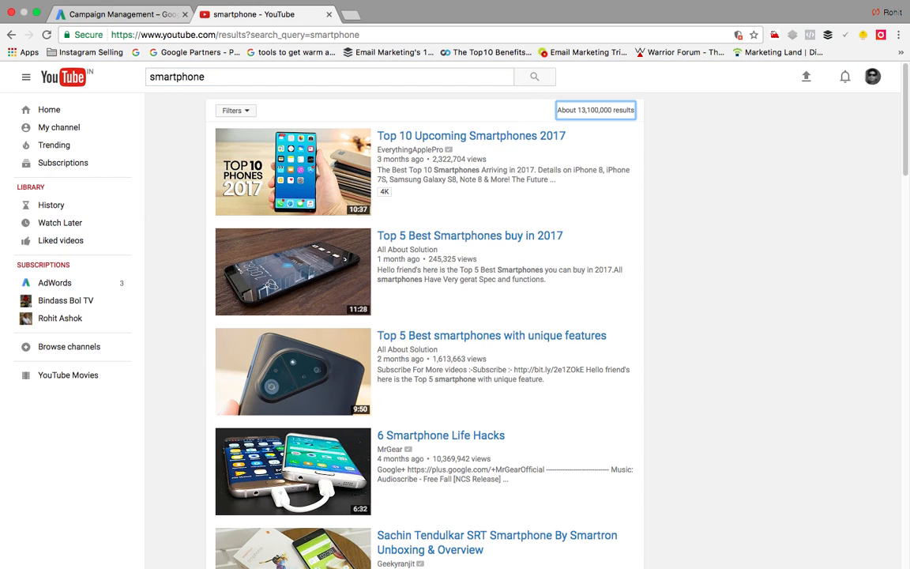
click(481, 137)
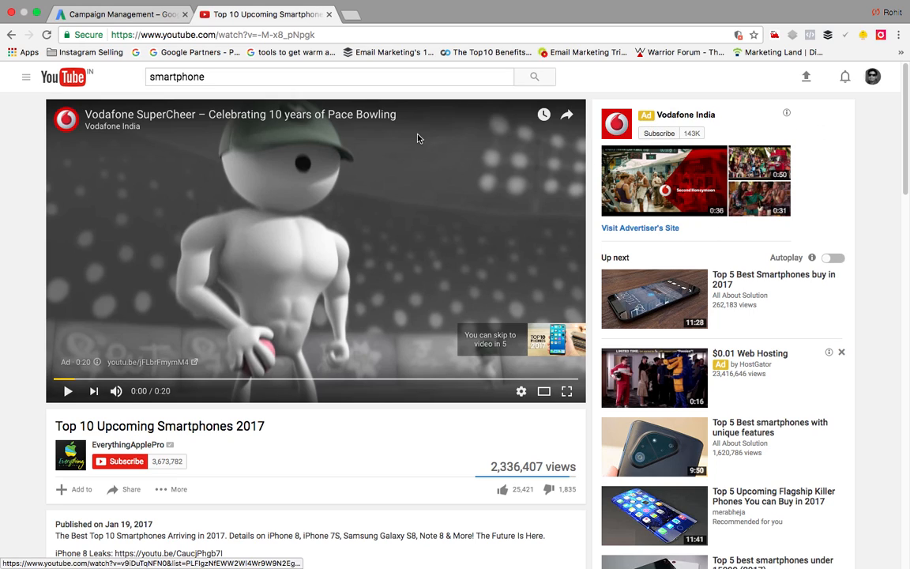
- Close the YouTube tab and select the See your ad objective under Build awareness for the Kids Wear campaign
click(329, 15)
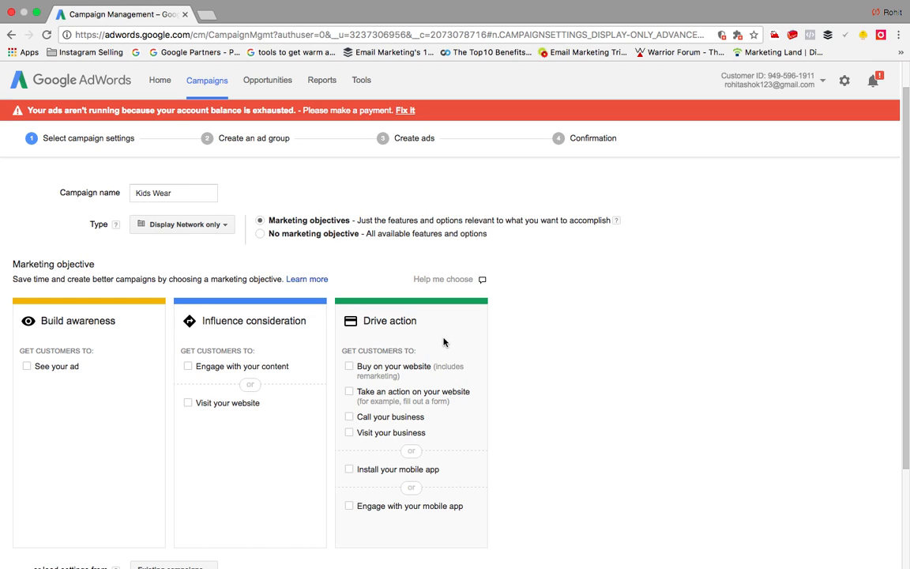
scroll(443, 341, down, 2)
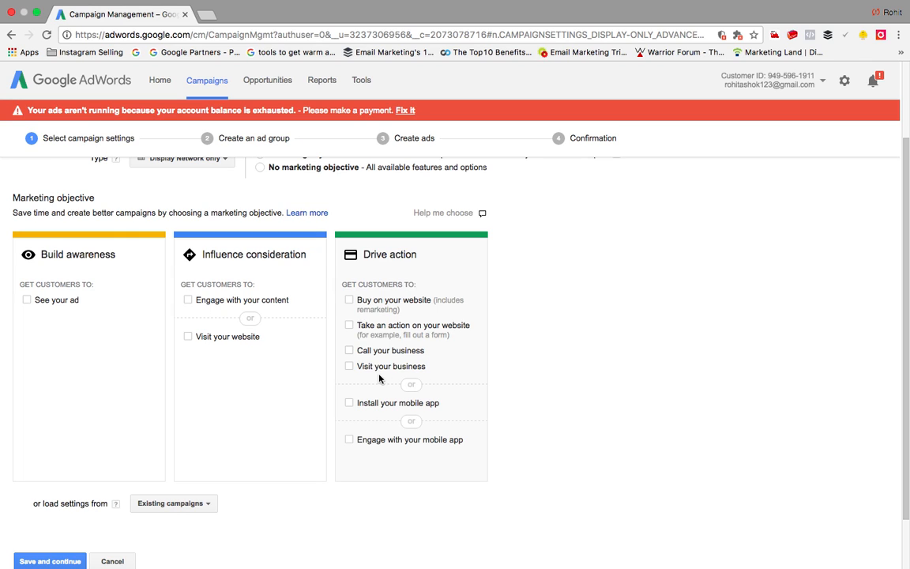
scroll(439, 376, down, 2)
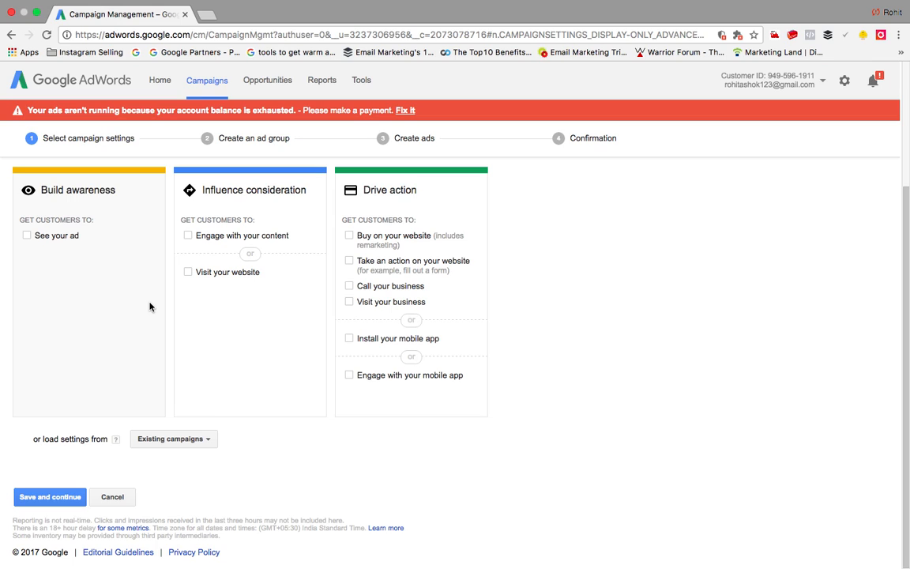
click(27, 236)
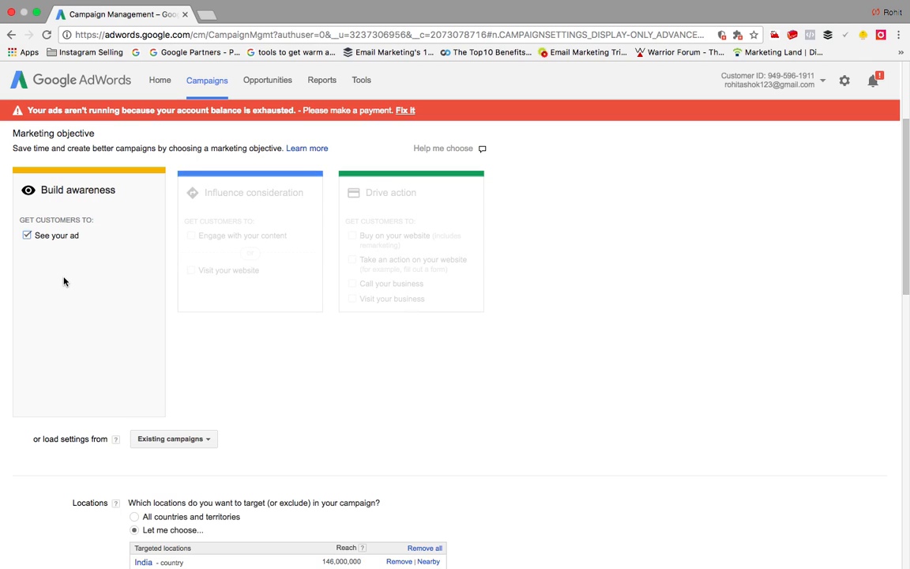
- Review the existing campaigns whose settings could be loaded into the new campaign, without choosing one
scroll(64, 281, down, 2)
scroll(85, 285, down, 2)
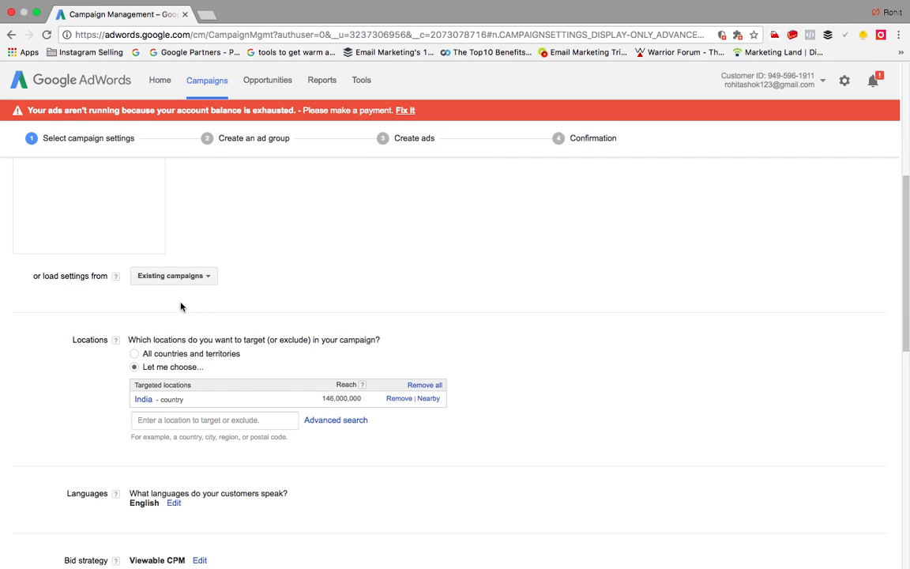
click(194, 276)
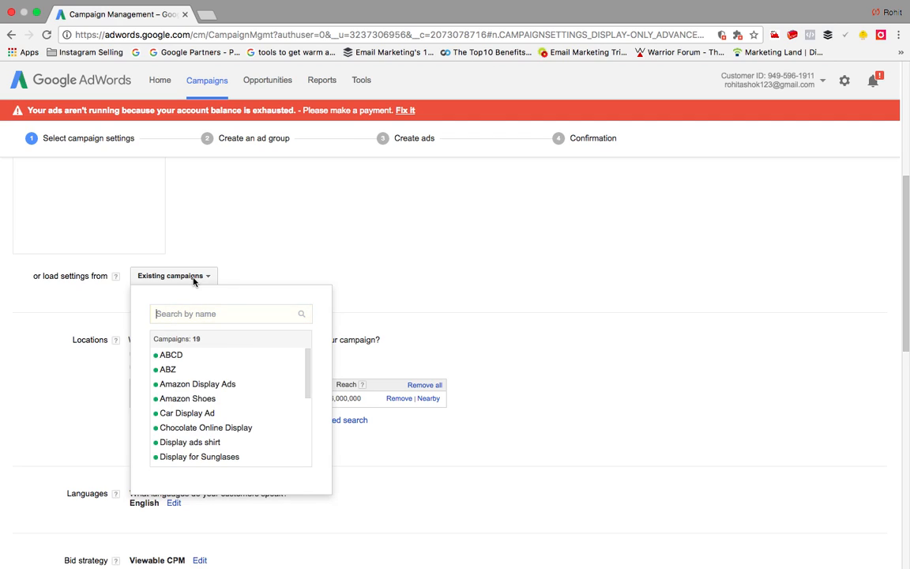
click(314, 265)
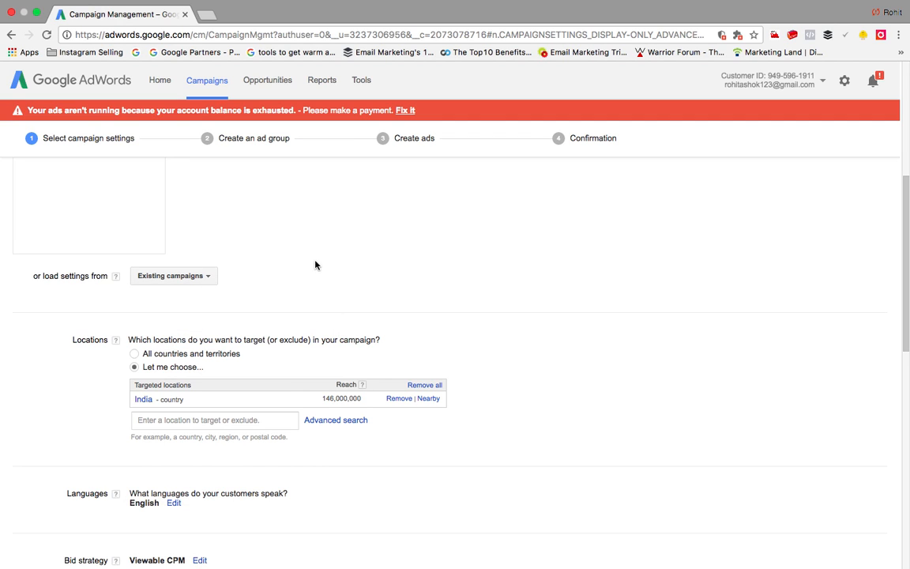
- Open the campaign's bid strategy for editing and review its available strategies and help text
scroll(314, 265, down, 2)
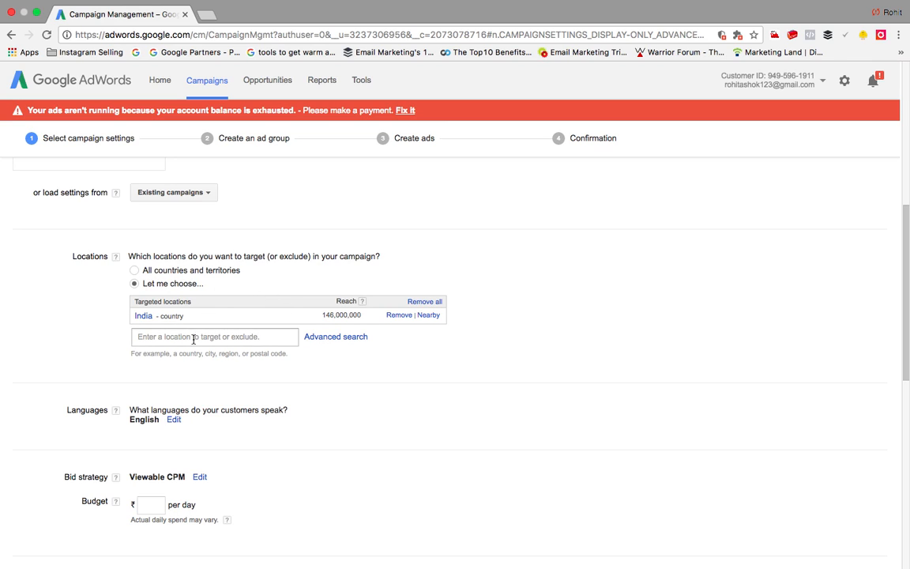
scroll(150, 323, down, 3)
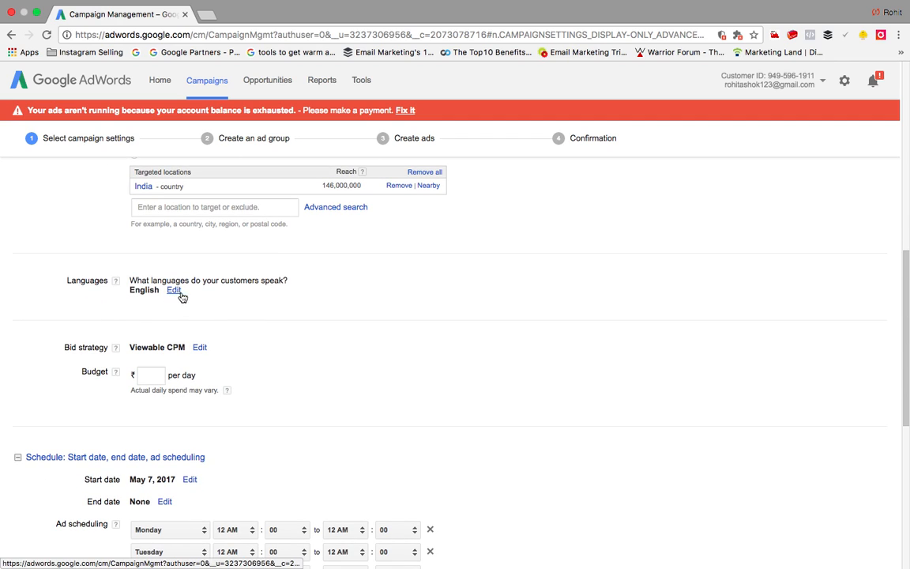
scroll(194, 299, down, 2)
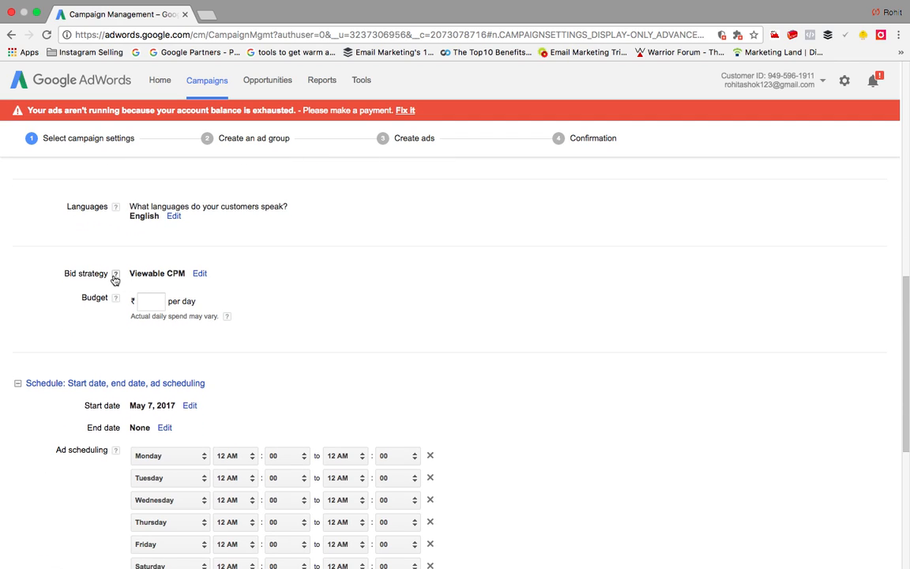
click(200, 274)
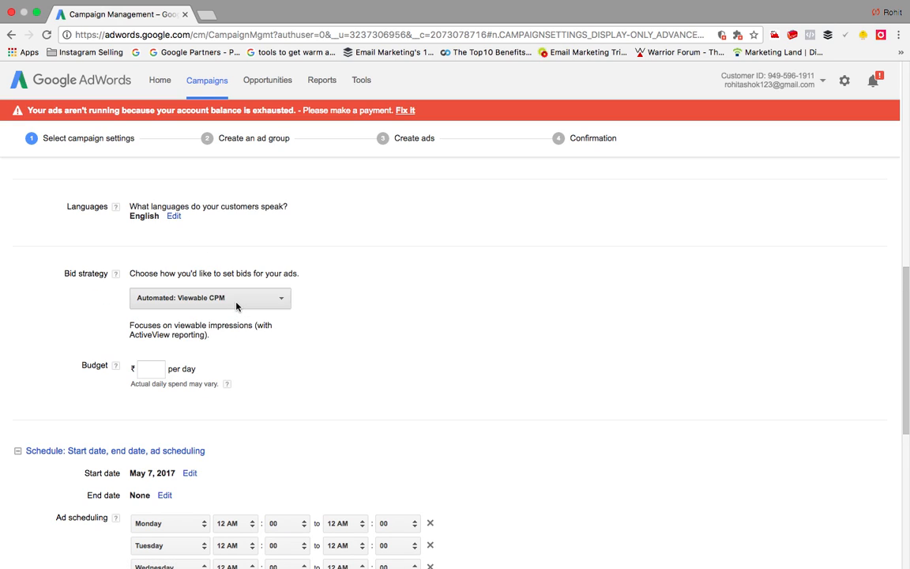
click(236, 305)
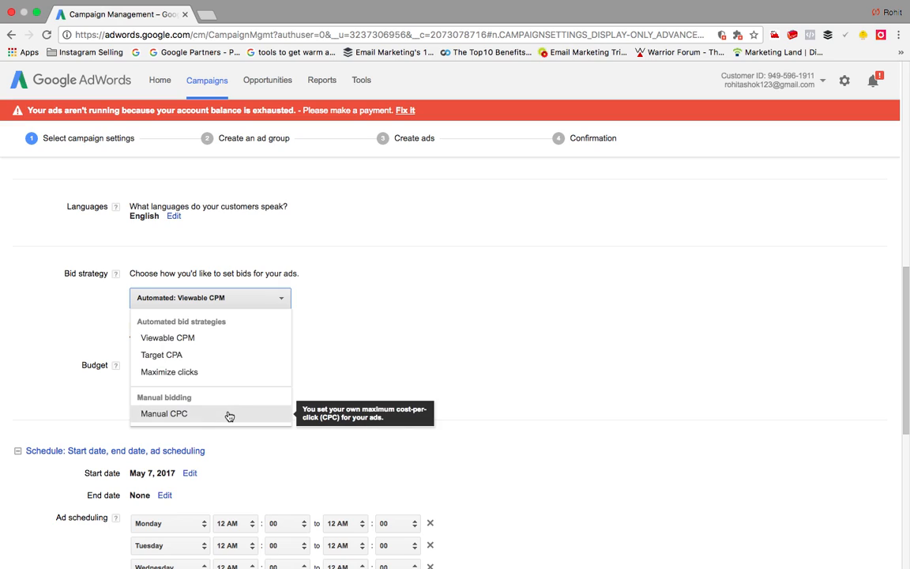
click(347, 291)
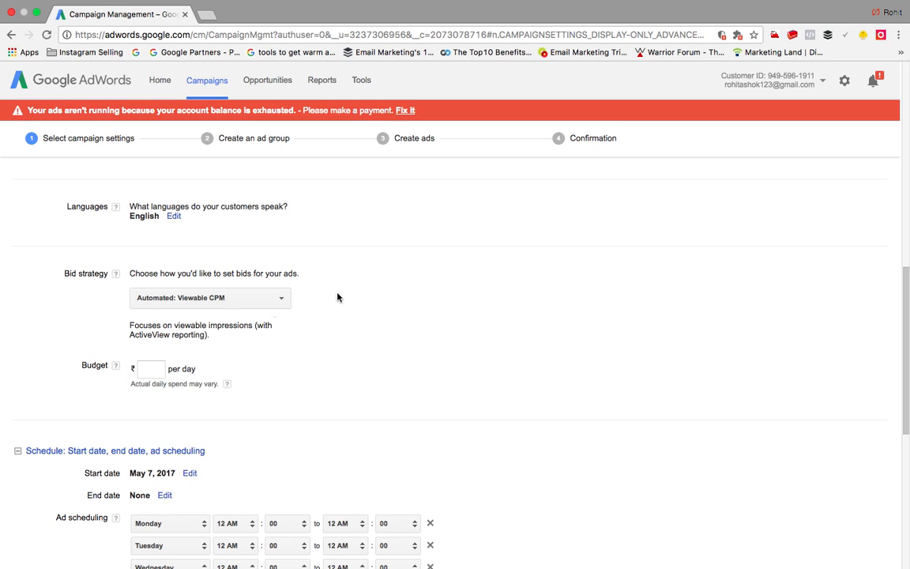
click(116, 274)
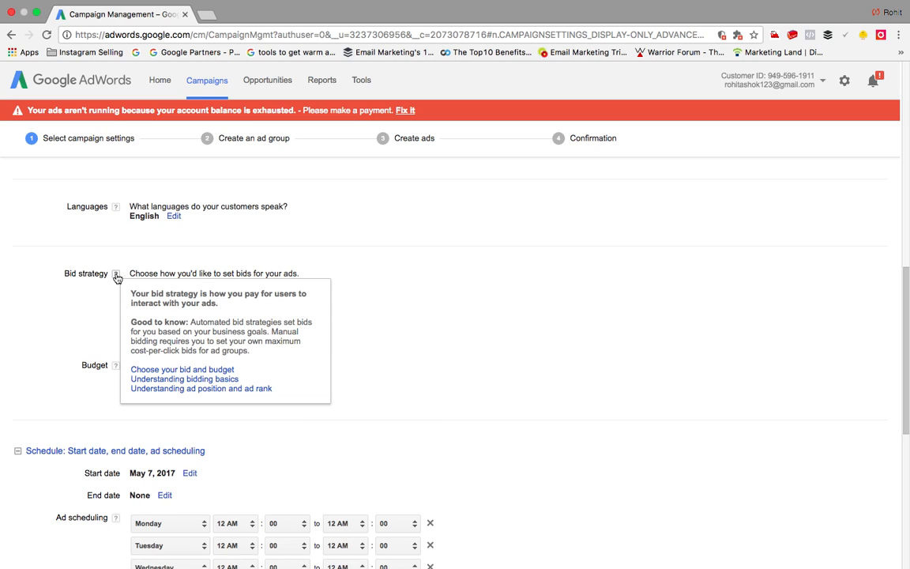
click(101, 295)
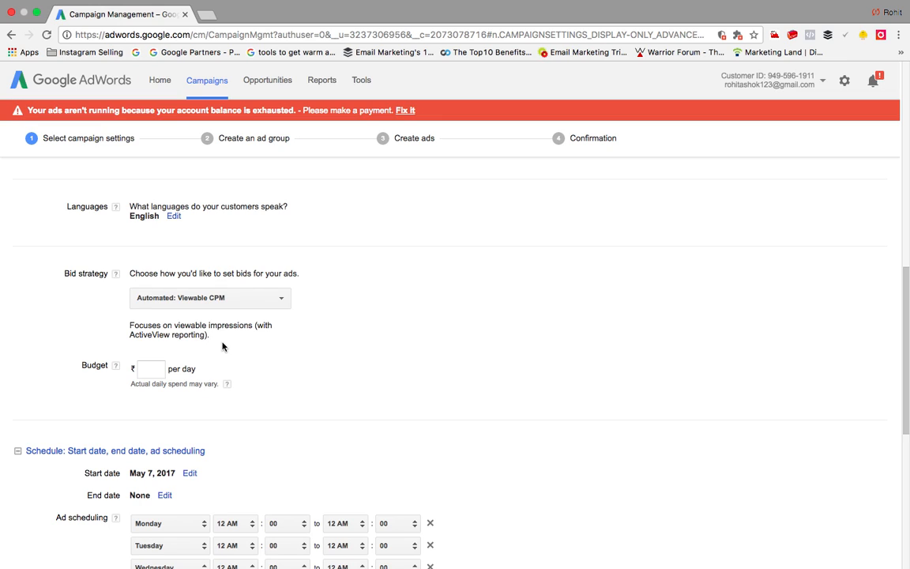
- Set the campaign budget to ₹1500 per day and recheck the available bid strategies, keeping Viewable CPM
click(149, 371)
text(1500)
click(209, 396)
click(200, 298)
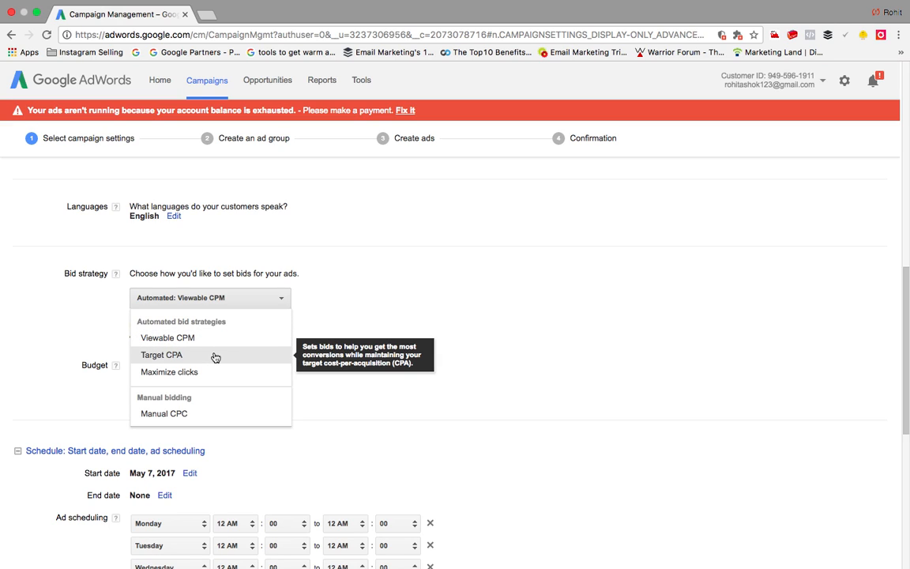
click(388, 333)
- Open the ad rotation setting under Ad delivery and review its options
scroll(249, 374, down, 5)
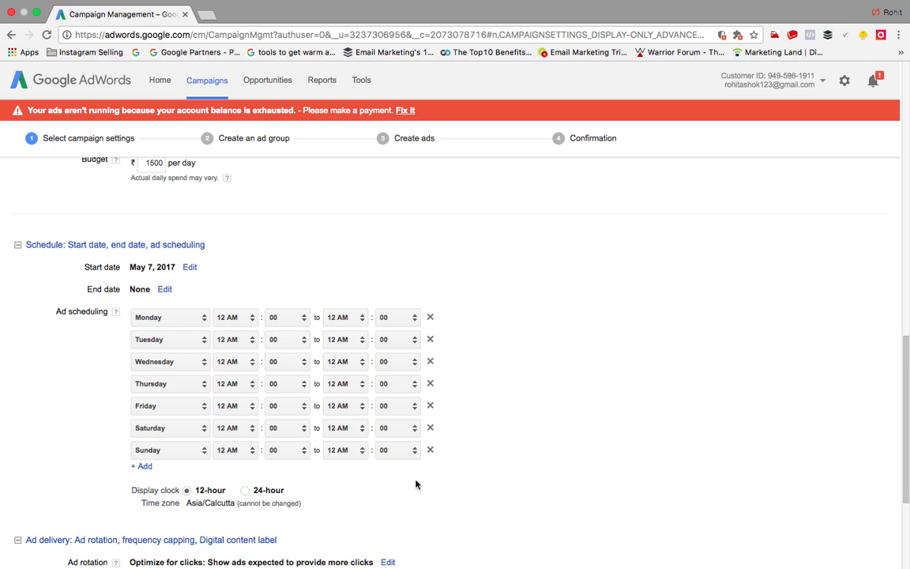
scroll(413, 475, down, 5)
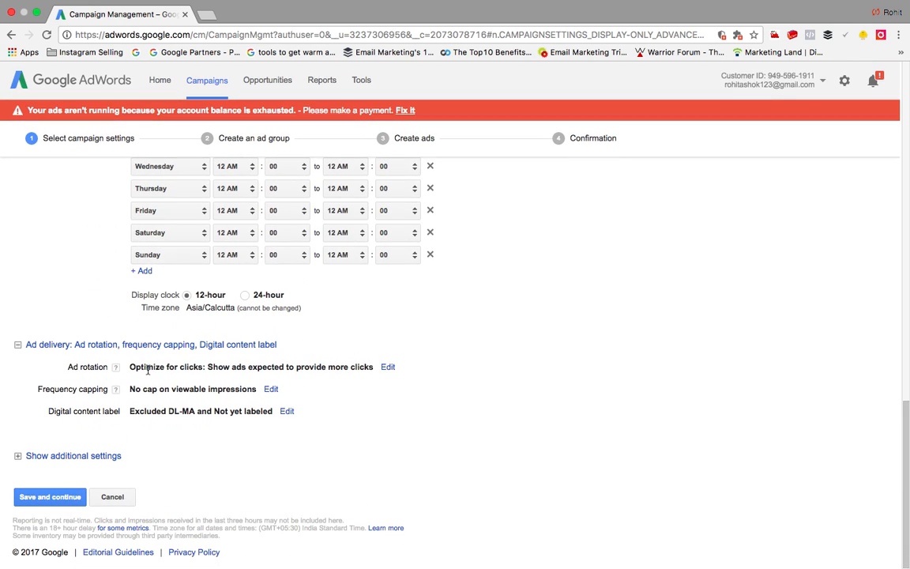
click(387, 366)
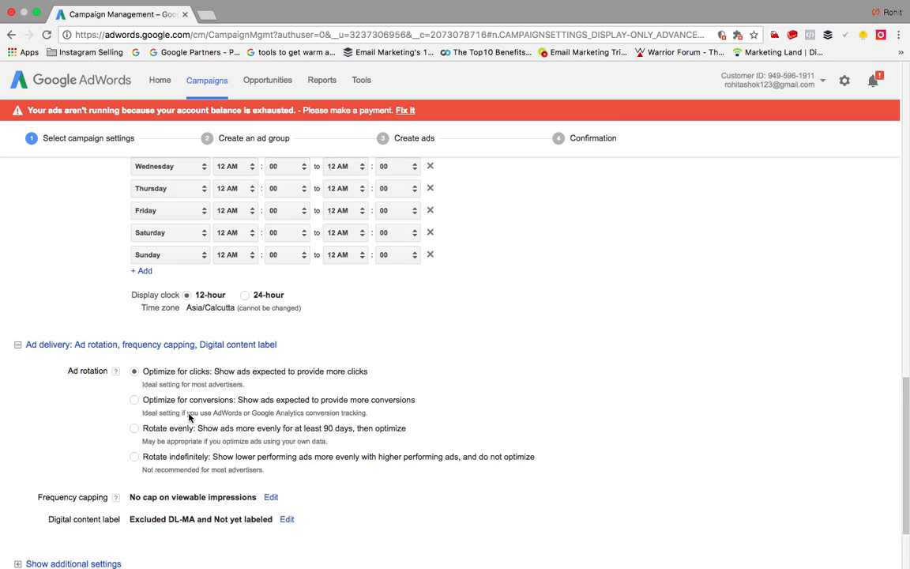
scroll(141, 466, down, 3)
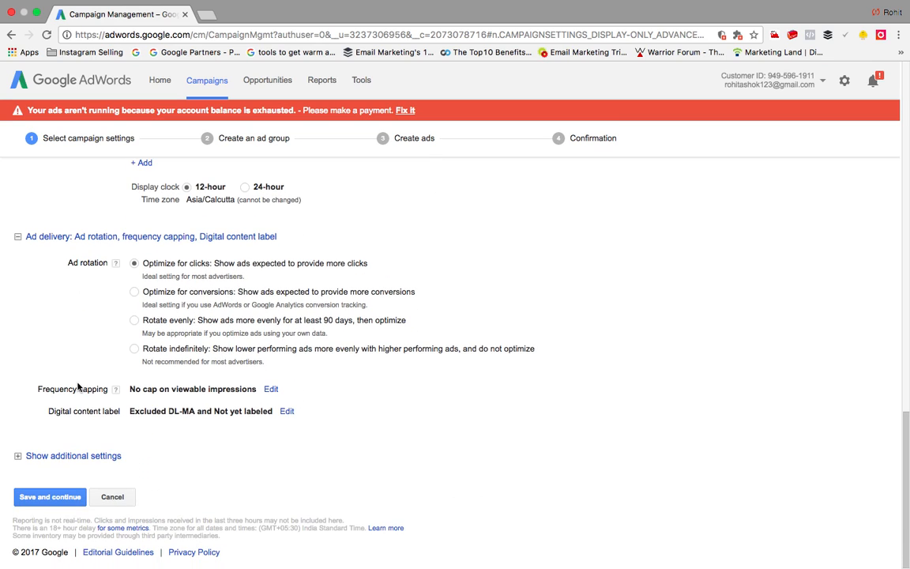
- Set frequency capping to 300 viewable impressions per day, per ad
click(270, 389)
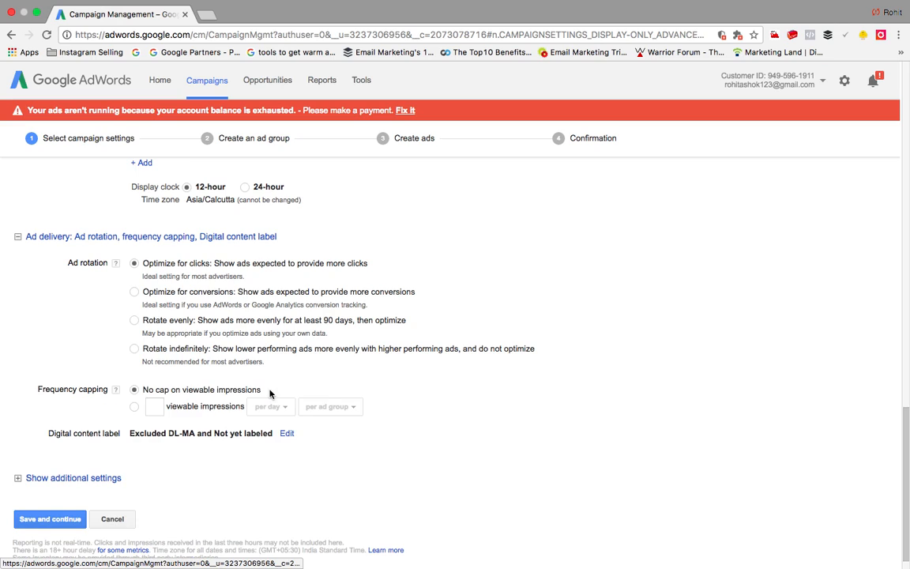
scroll(323, 399, down, 1)
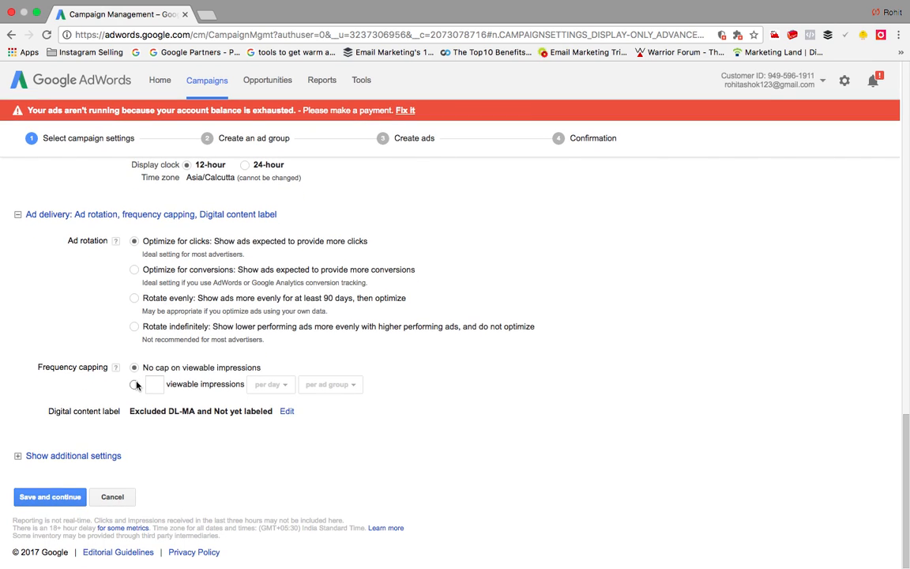
click(135, 384)
click(154, 384)
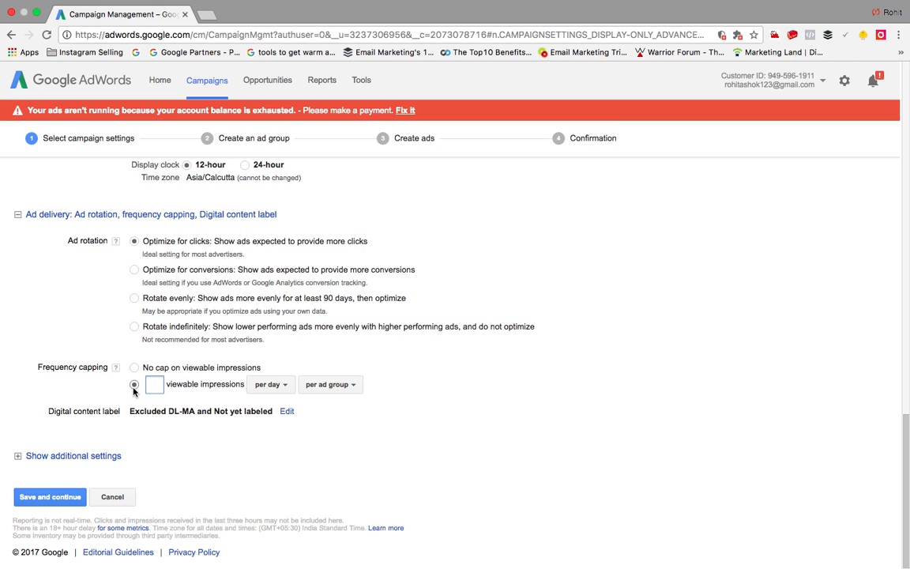
click(286, 386)
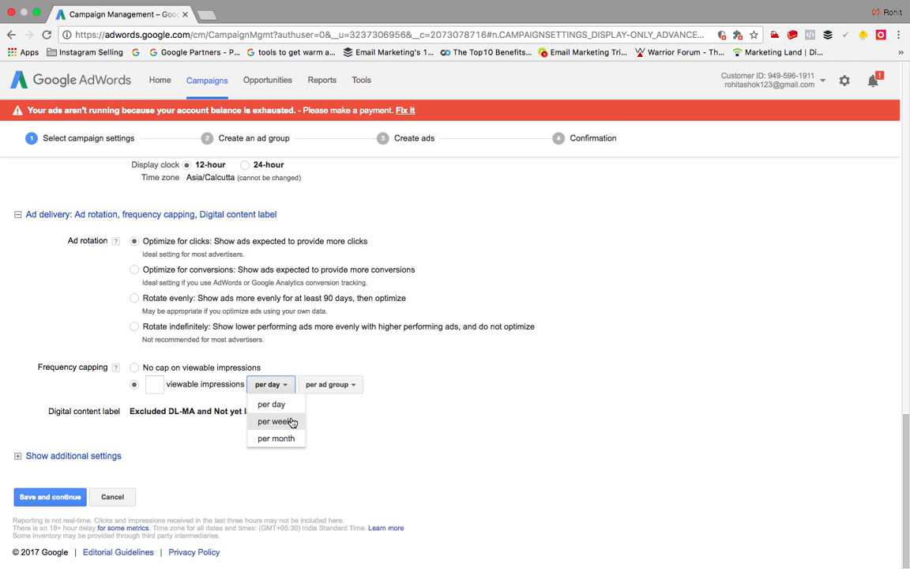
click(332, 434)
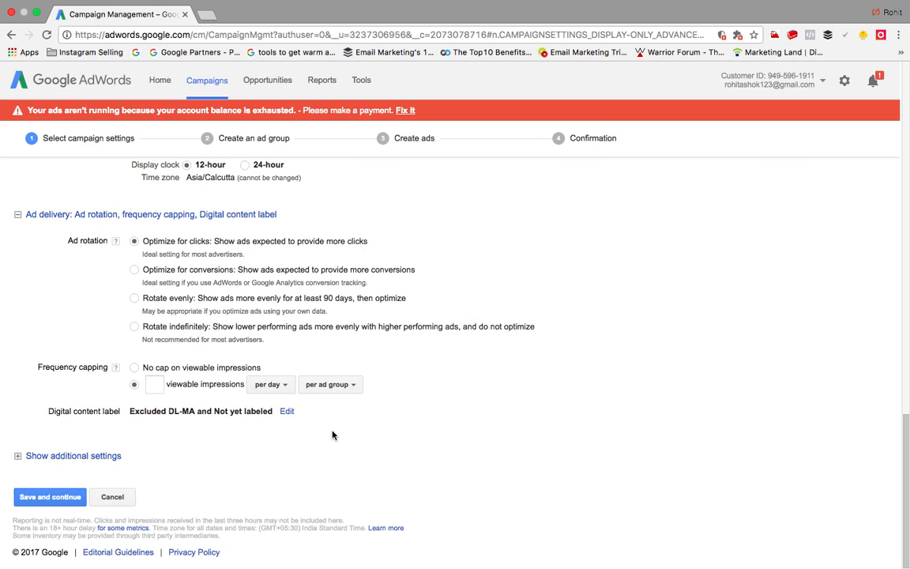
click(330, 387)
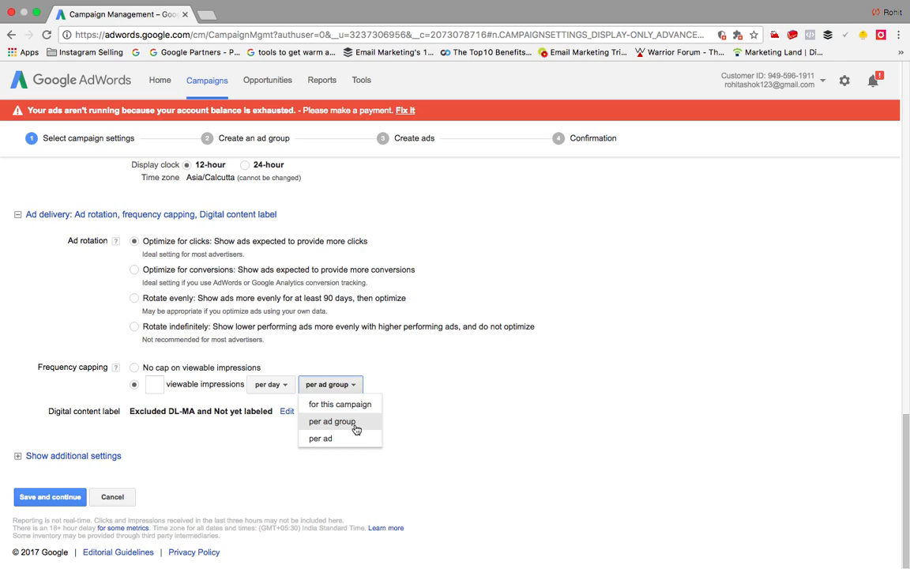
click(355, 422)
click(341, 393)
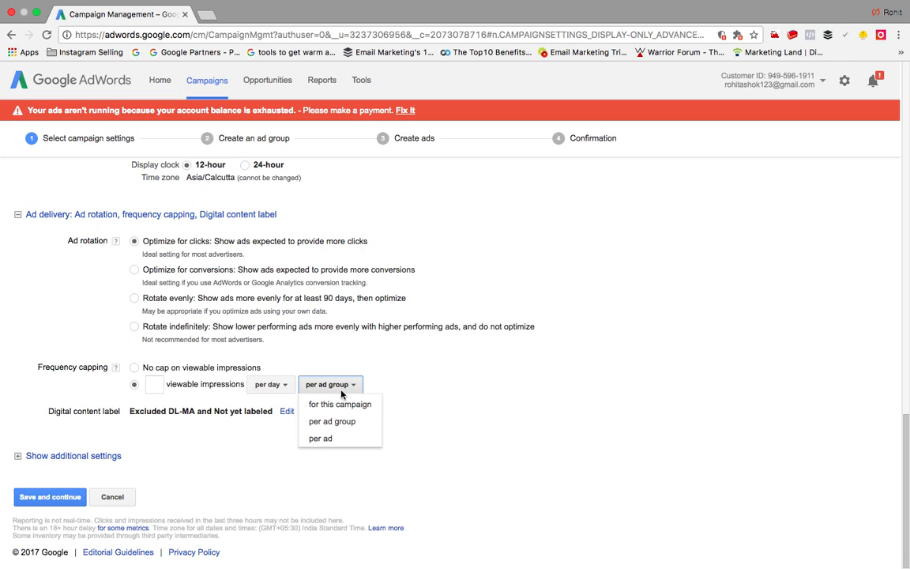
click(334, 438)
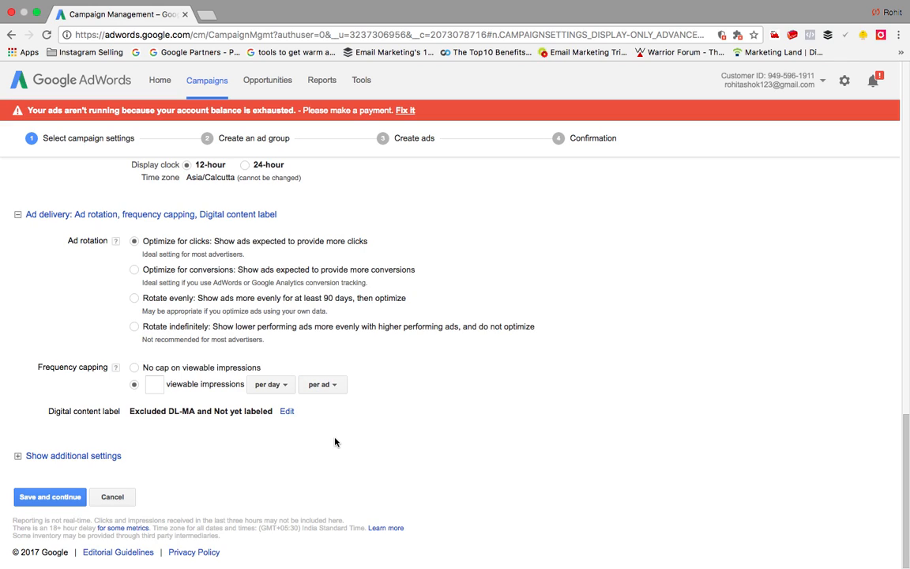
click(154, 384)
text(00)
- Expand the additional settings and open the device targeting for editing, checking the tablet placement choices
click(102, 457)
scroll(228, 457, down, 3)
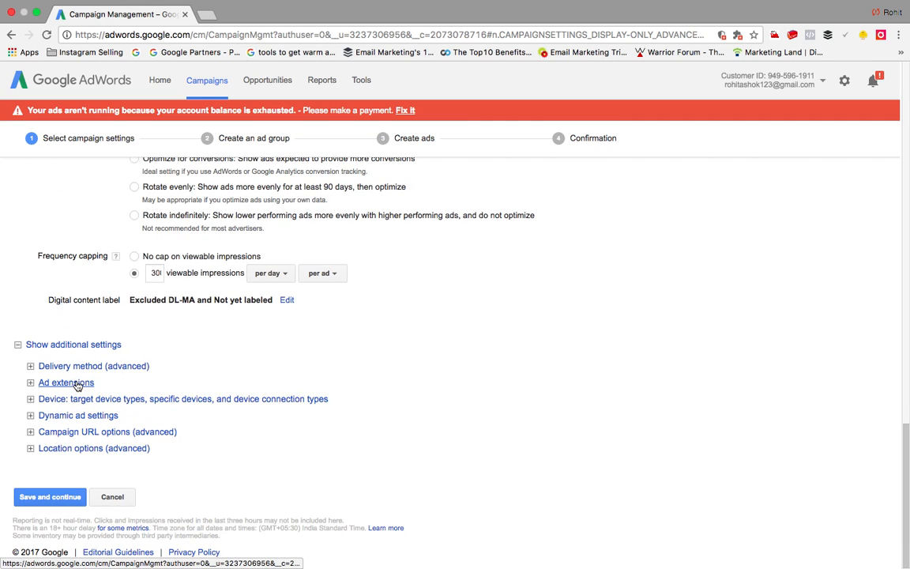
click(138, 399)
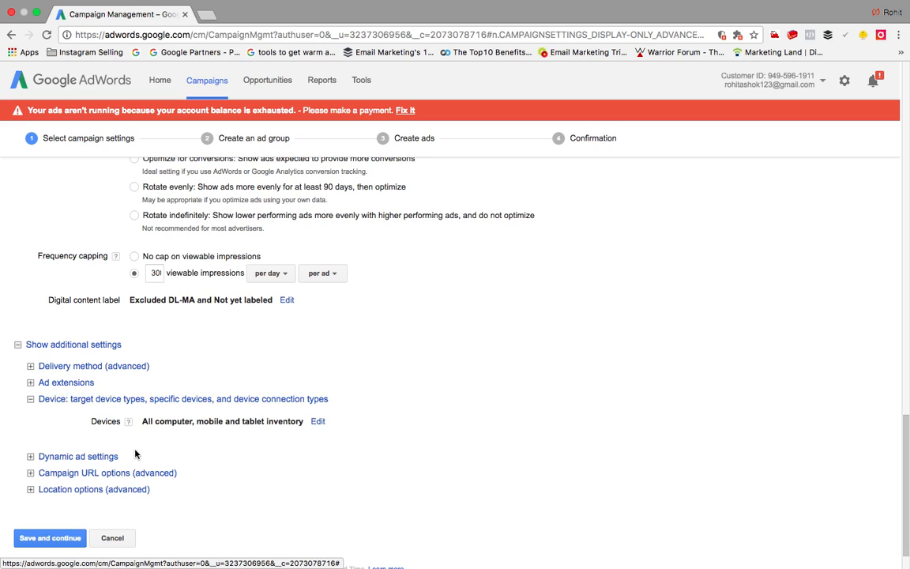
click(318, 421)
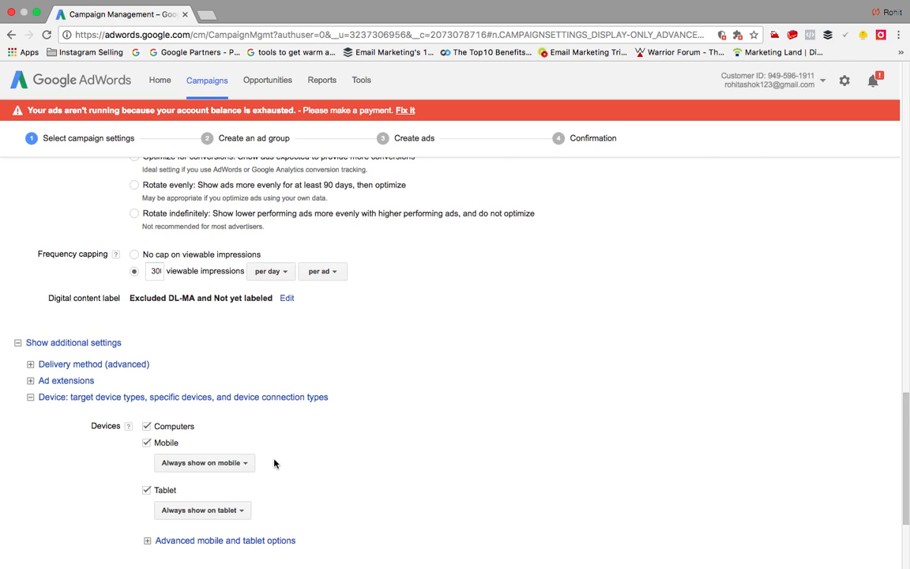
scroll(274, 463, down, 3)
click(231, 415)
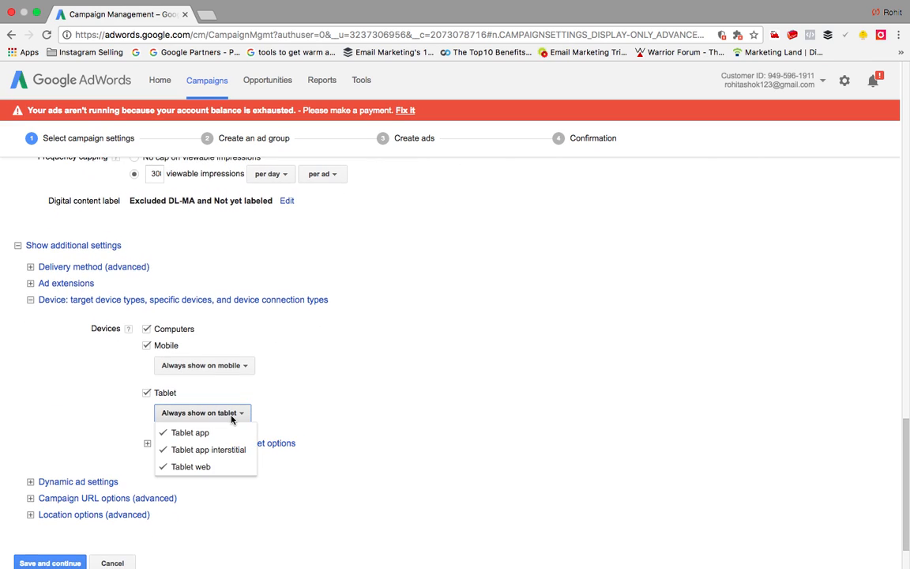
click(263, 387)
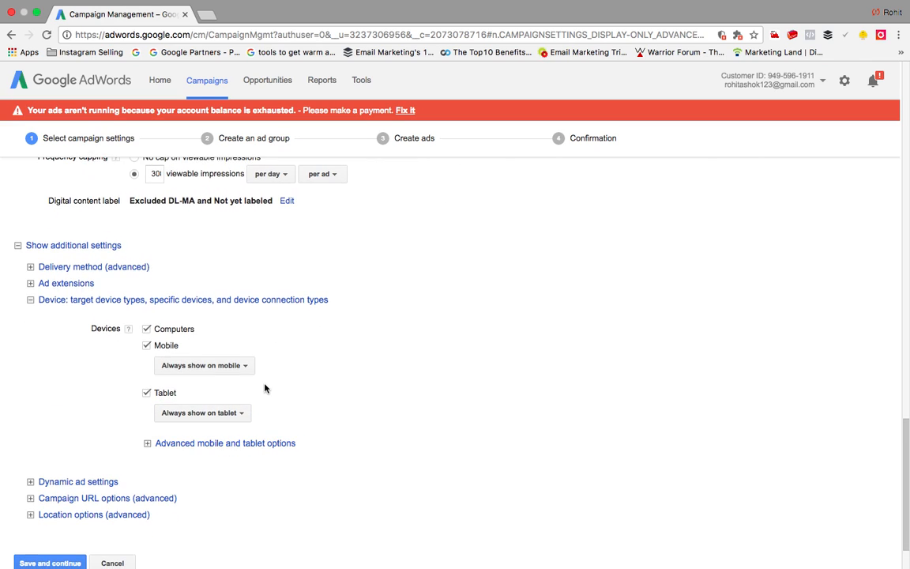
- Expand the advanced mobile and tablet options and look at the individual operating system choices, keeping all available operating systems
click(251, 446)
scroll(305, 413, down, 5)
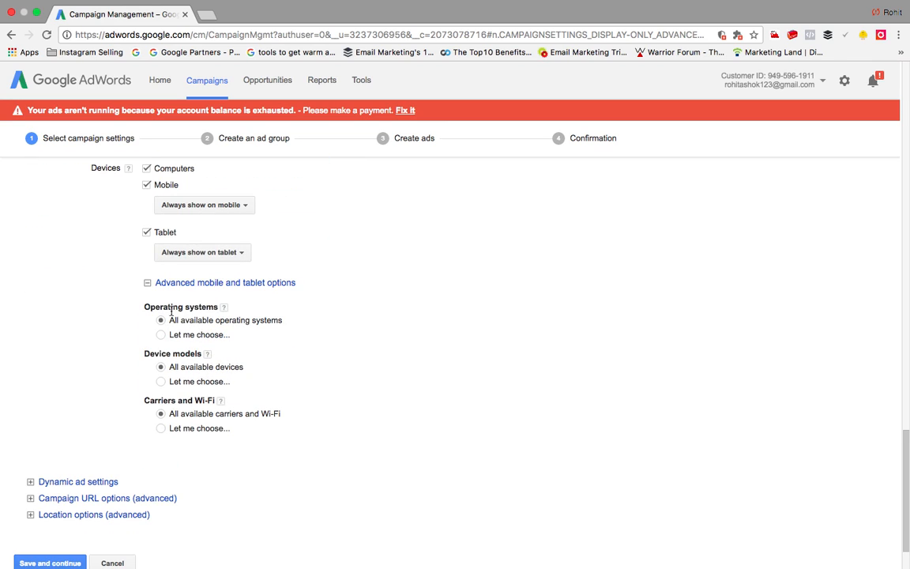
click(160, 334)
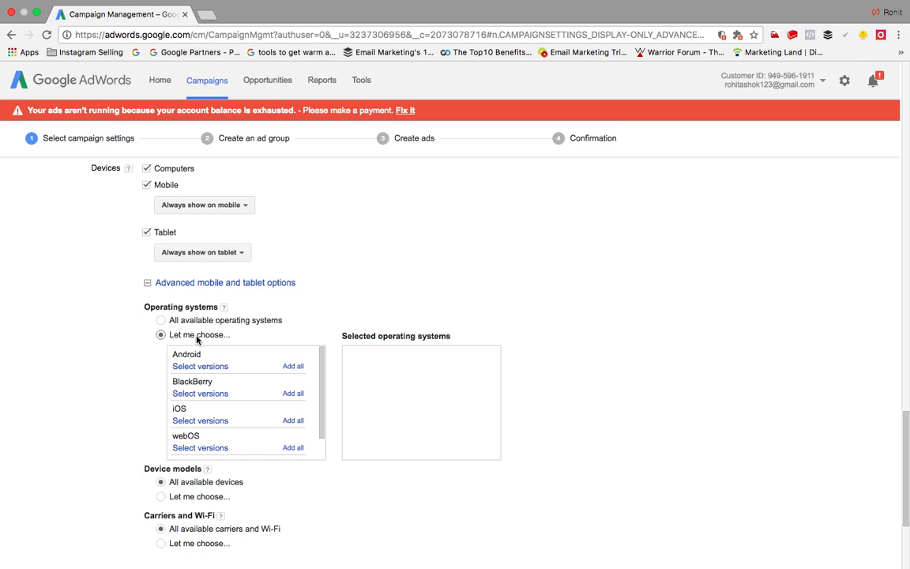
click(162, 320)
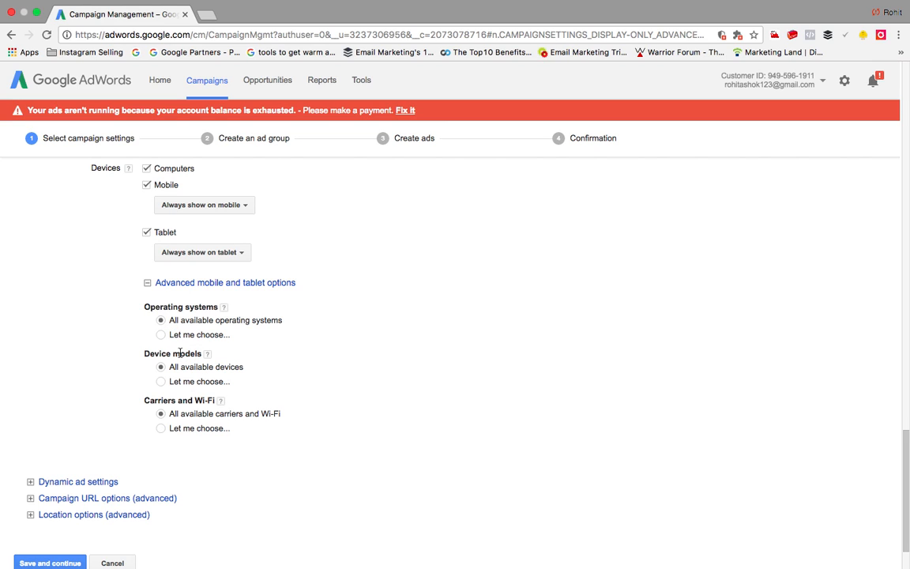
- Open the individual device model choices and examine the Android manufacturers available for targeting
click(161, 381)
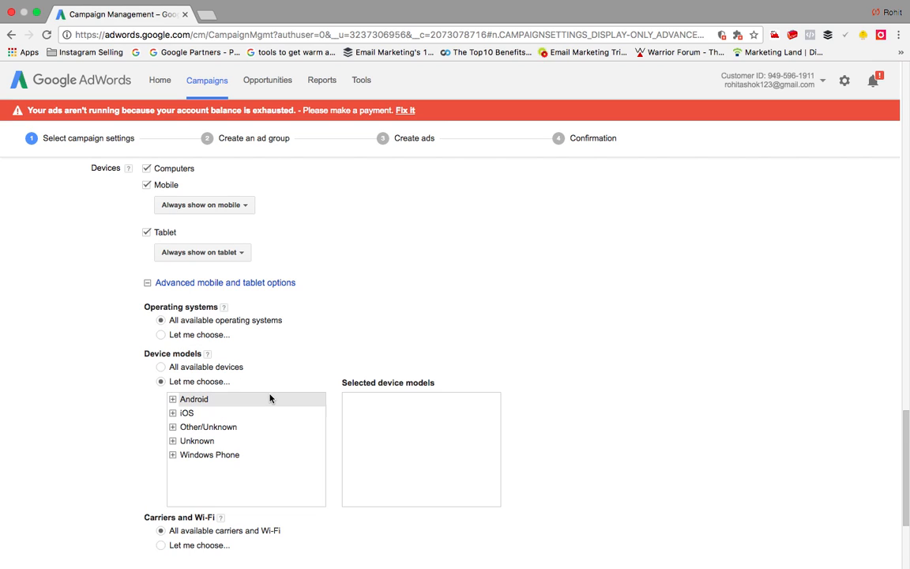
scroll(270, 398, down, 2)
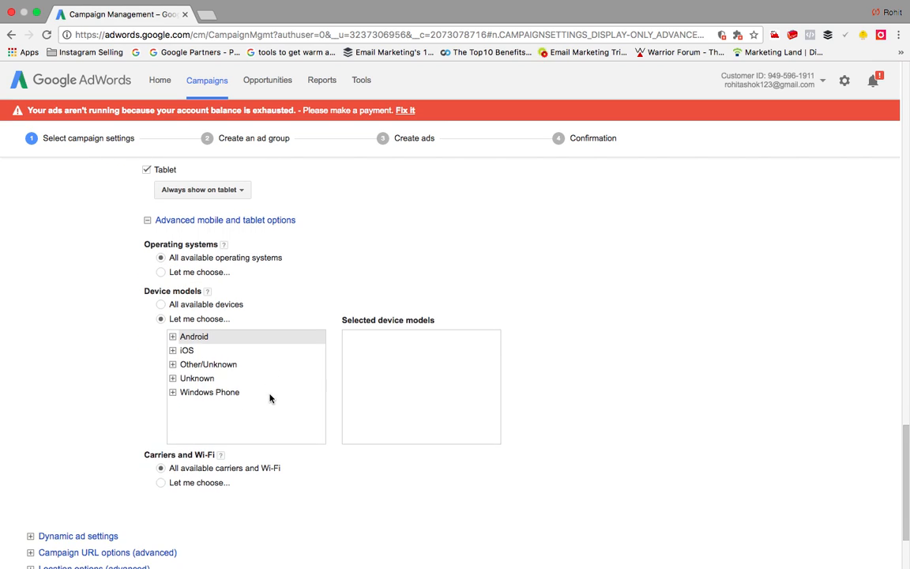
click(173, 336)
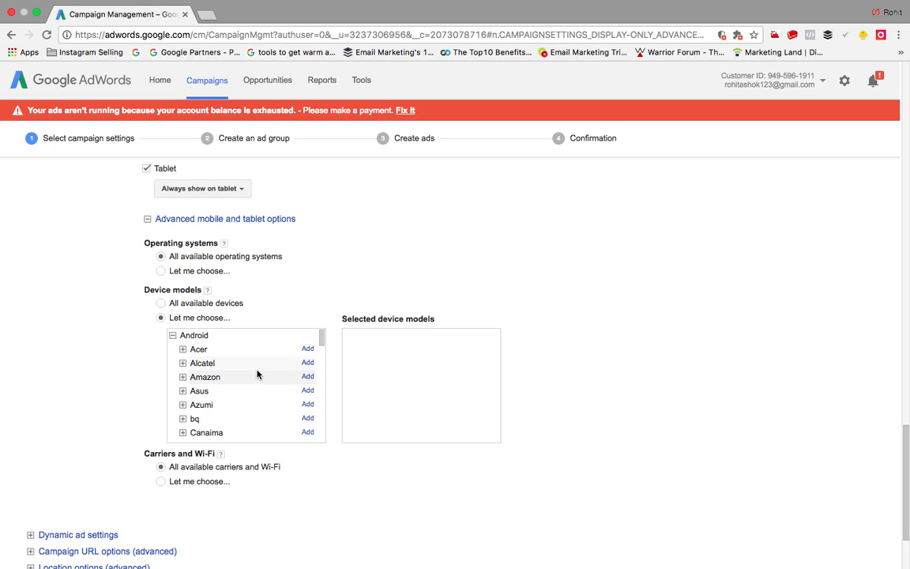
scroll(258, 373, down, 5)
scroll(257, 375, down, 5)
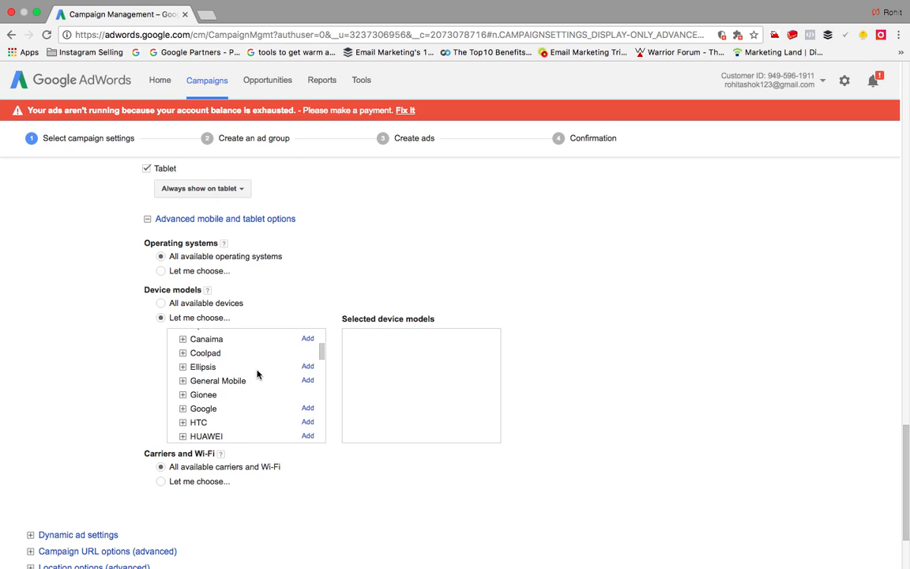
scroll(258, 375, down, 5)
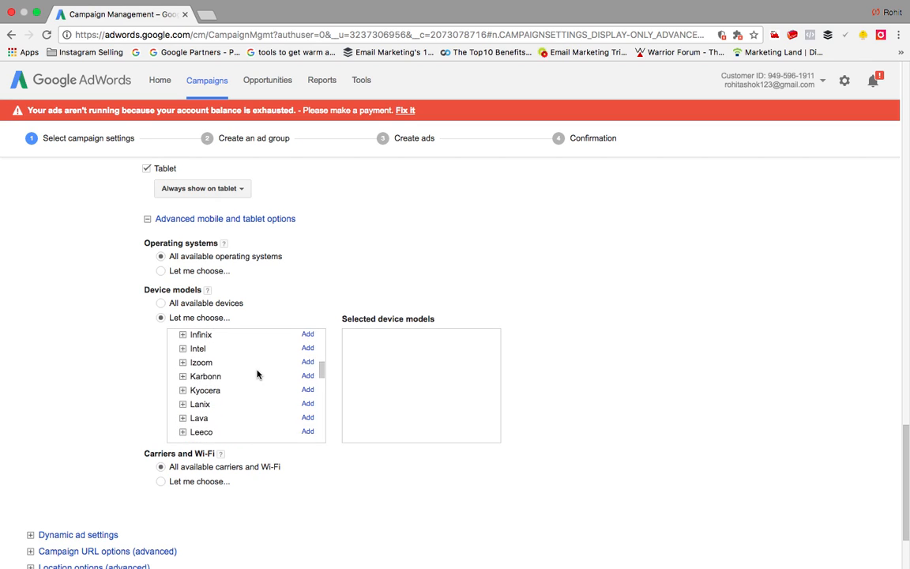
scroll(257, 375, down, 5)
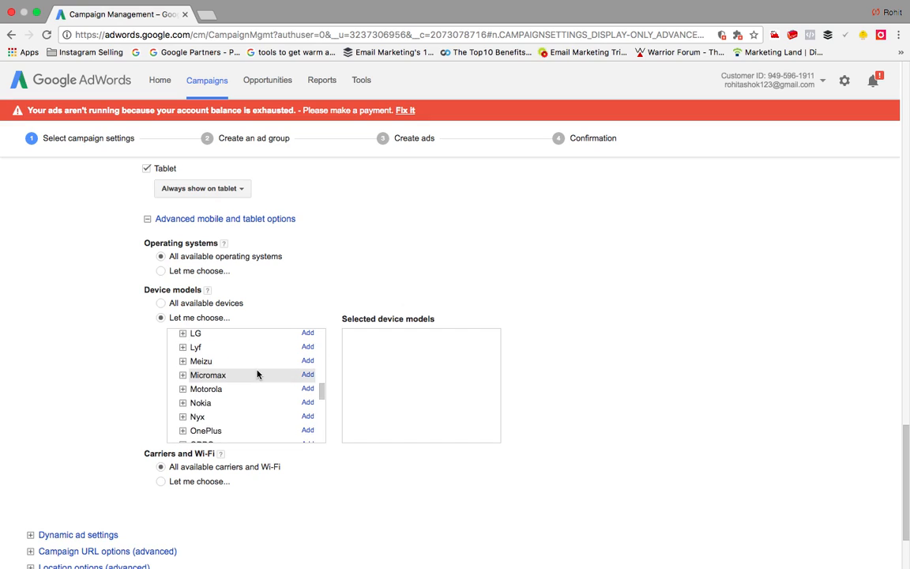
scroll(257, 374, down, 1)
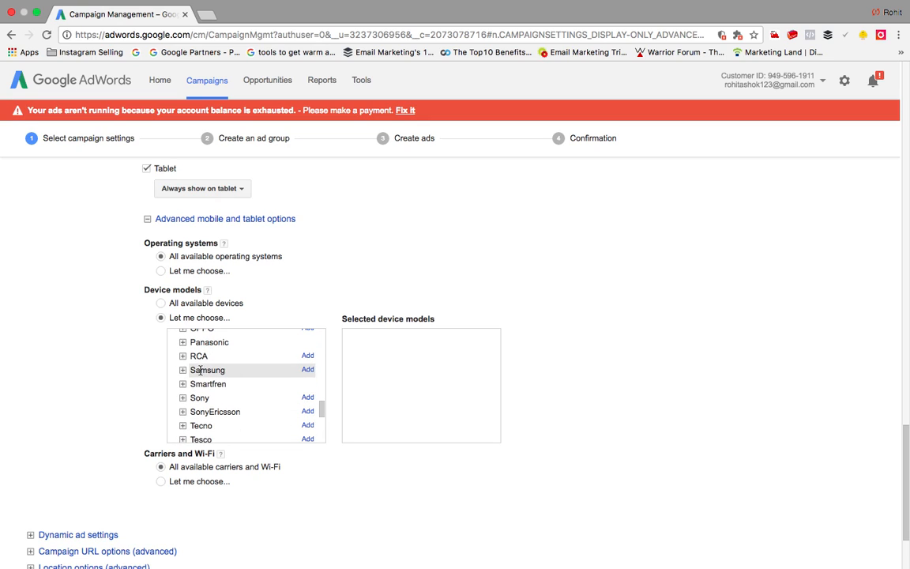
- Look through the Samsung device models in the Android list, keeping all available devices targeted
click(257, 375)
scroll(258, 380, down, 2)
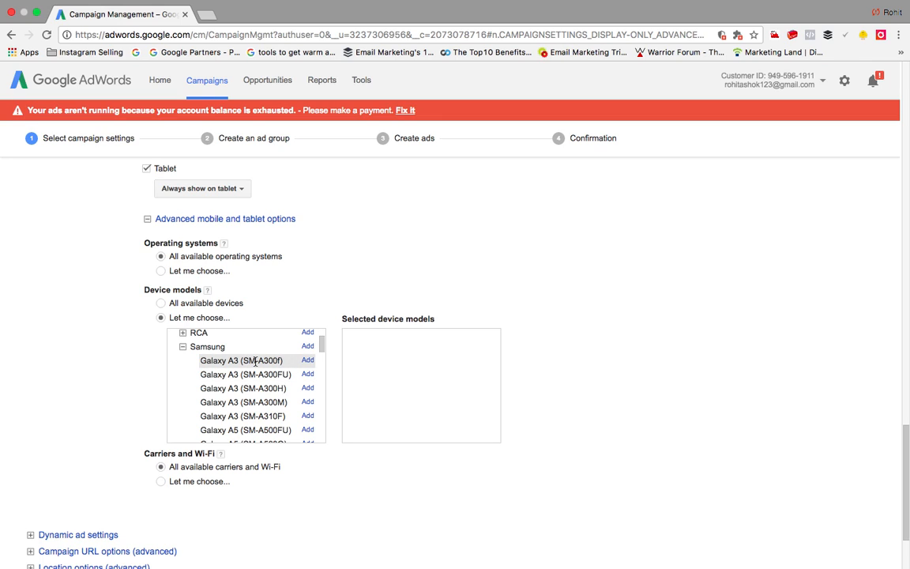
scroll(255, 362, down, 5)
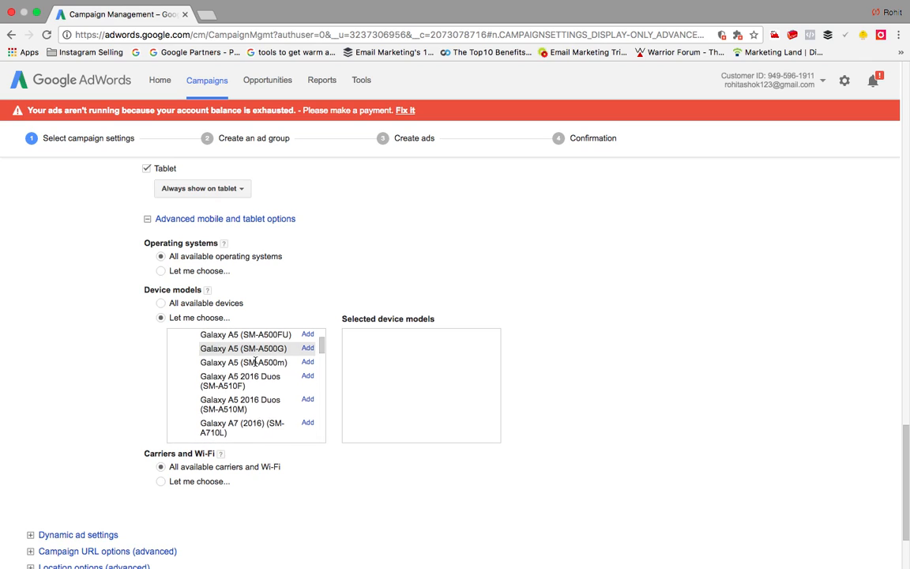
scroll(255, 362, down, 5)
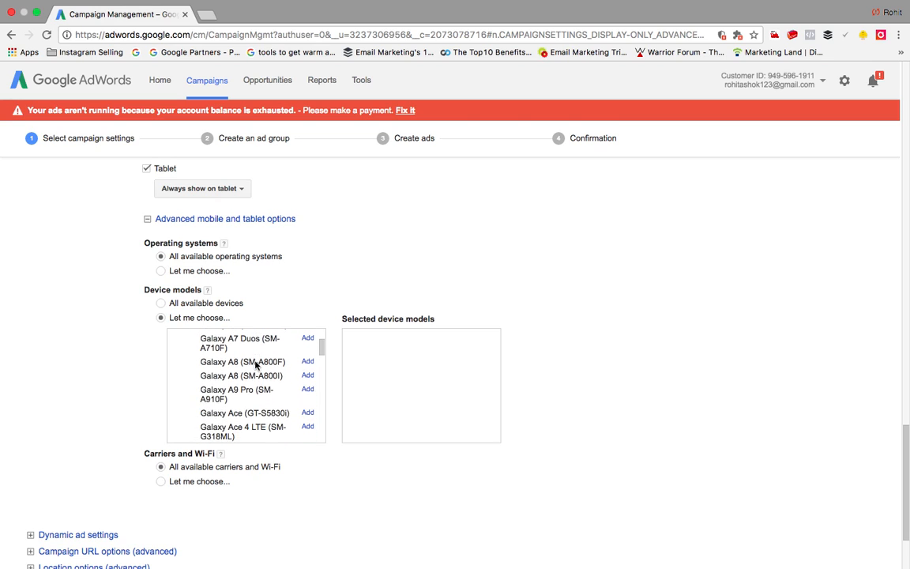
scroll(255, 362, down, 3)
click(160, 303)
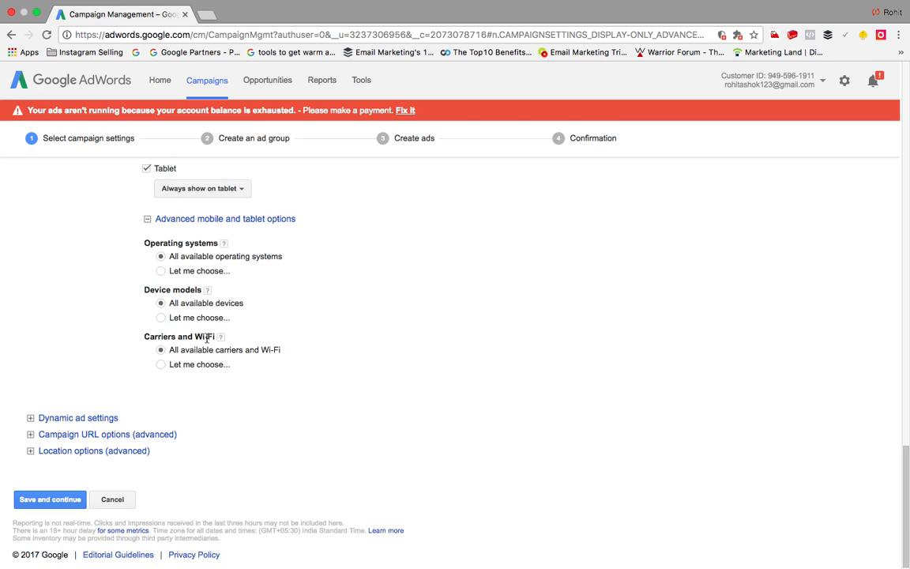
- Review the device platform groups with the Android list collapsed, and return to targeting all available devices
click(161, 317)
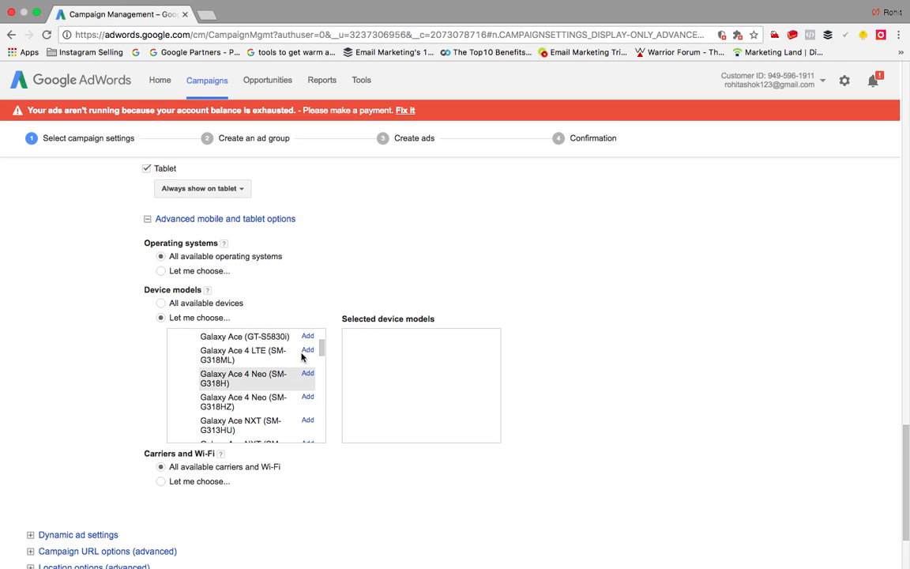
drag(321, 350, 321, 335)
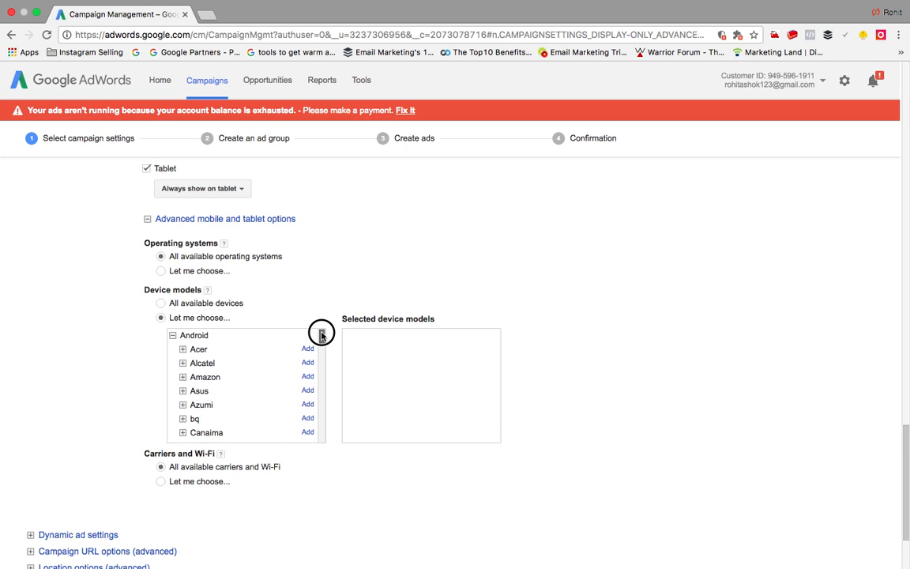
click(172, 335)
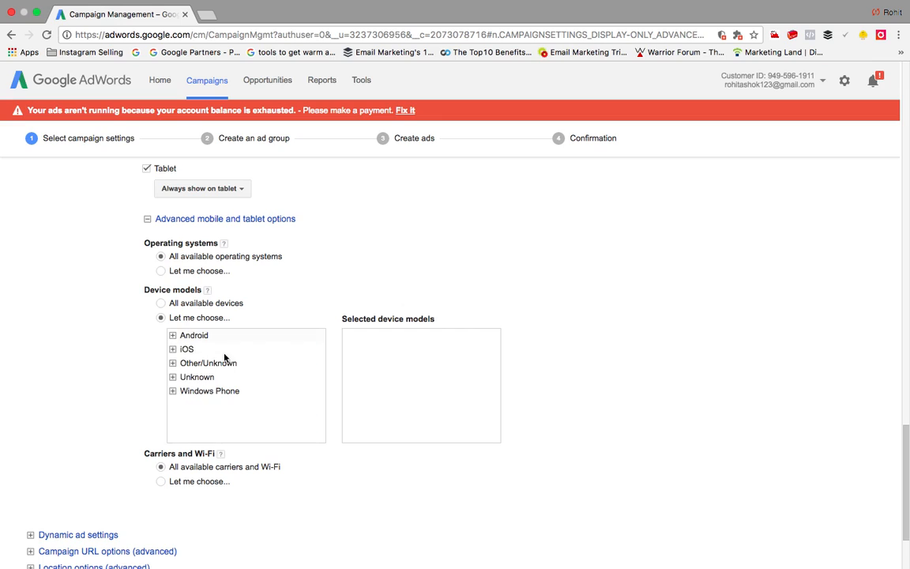
click(160, 303)
- Browse the carrier choices by country and examine India's carriers, keeping all available carriers and Wi-Fi targeted
click(161, 364)
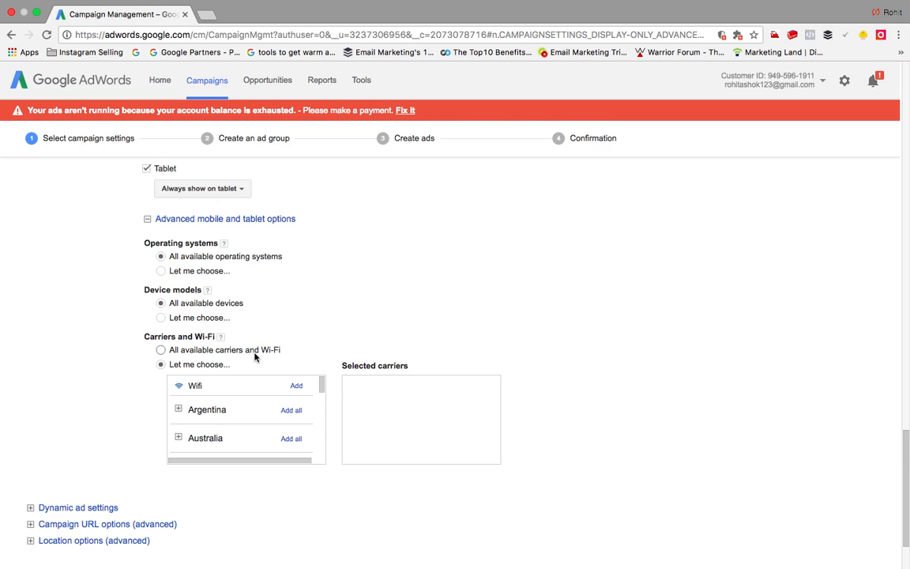
scroll(259, 411, down, 5)
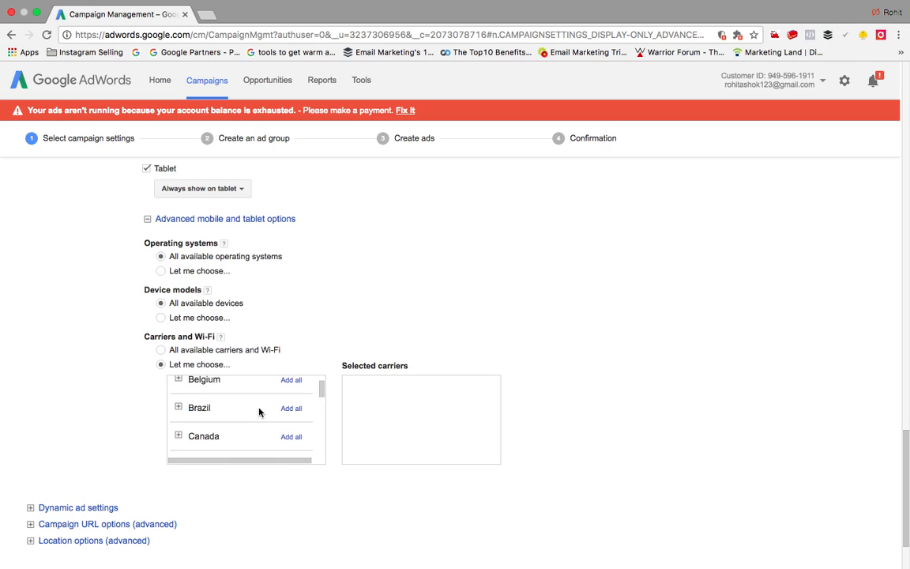
scroll(258, 411, down, 5)
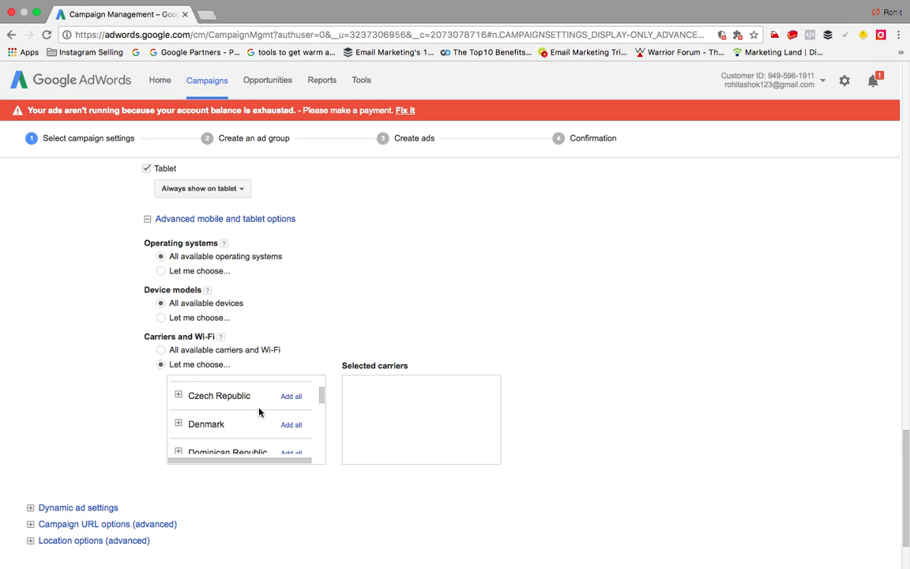
scroll(259, 411, down, 5)
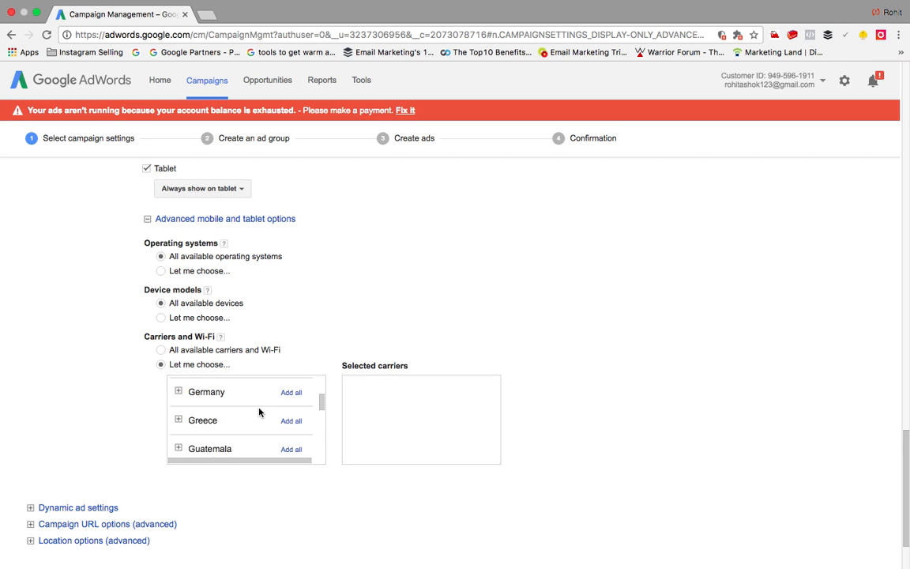
scroll(258, 411, down, 5)
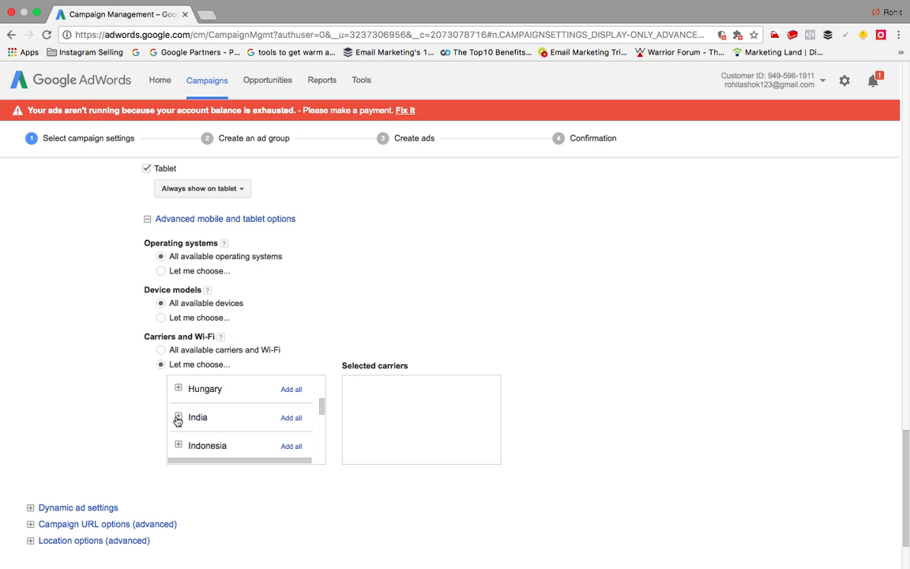
click(178, 419)
scroll(241, 426, down, 3)
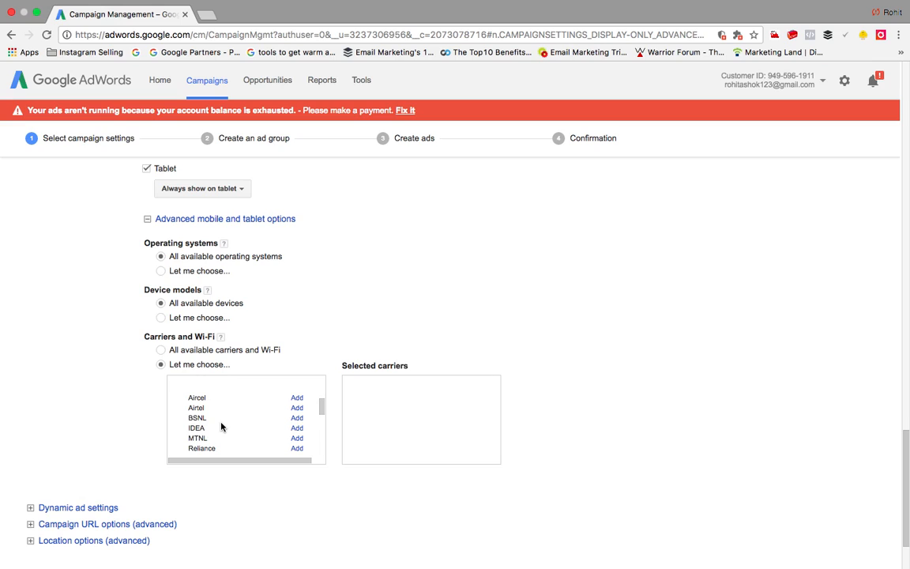
scroll(221, 427, down, 2)
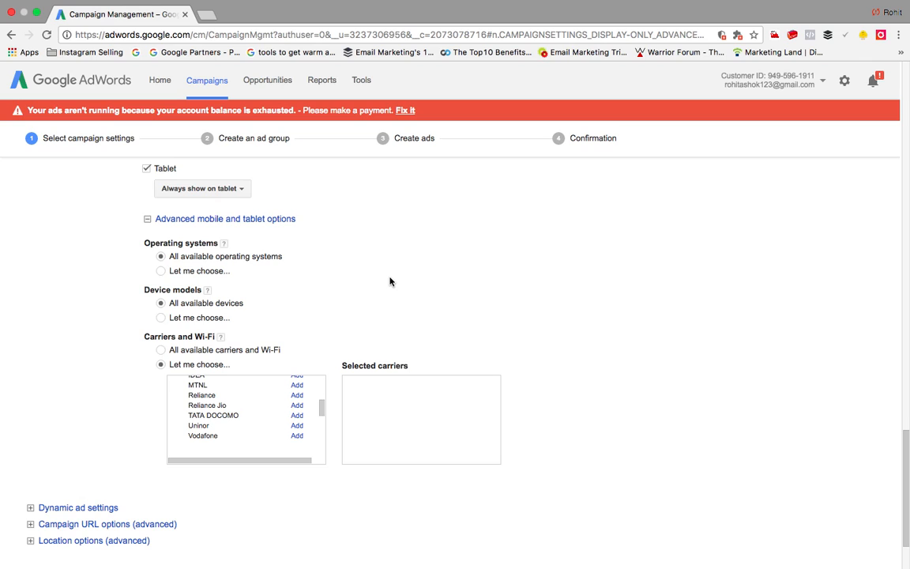
click(161, 349)
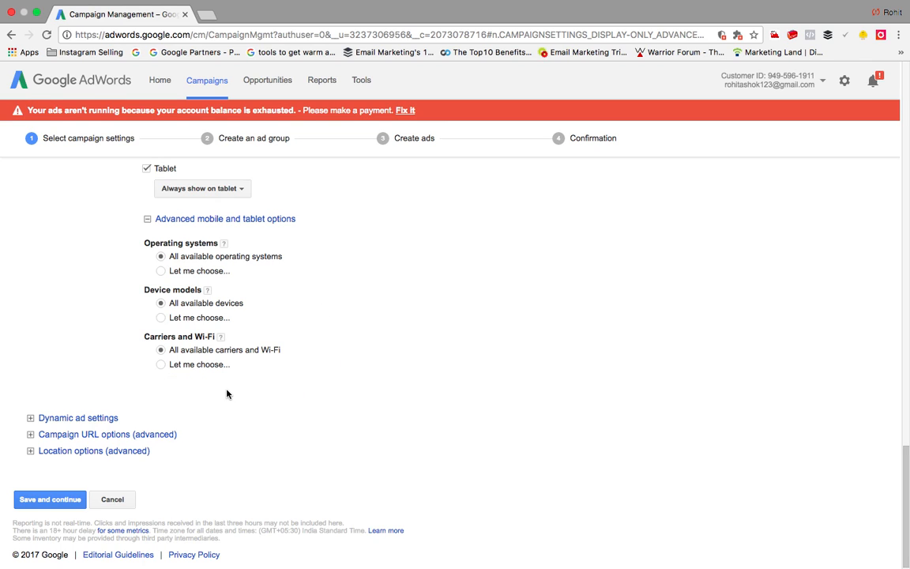
- Check the dynamic ad settings, leave them collapsed, and save the campaign settings to continue to ad group creation
scroll(228, 394, down, 1)
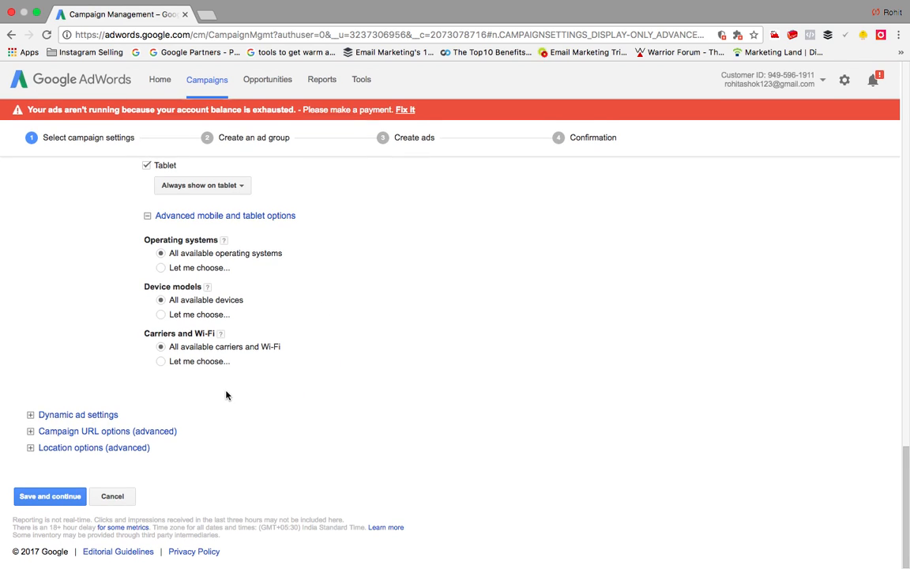
click(98, 417)
click(32, 418)
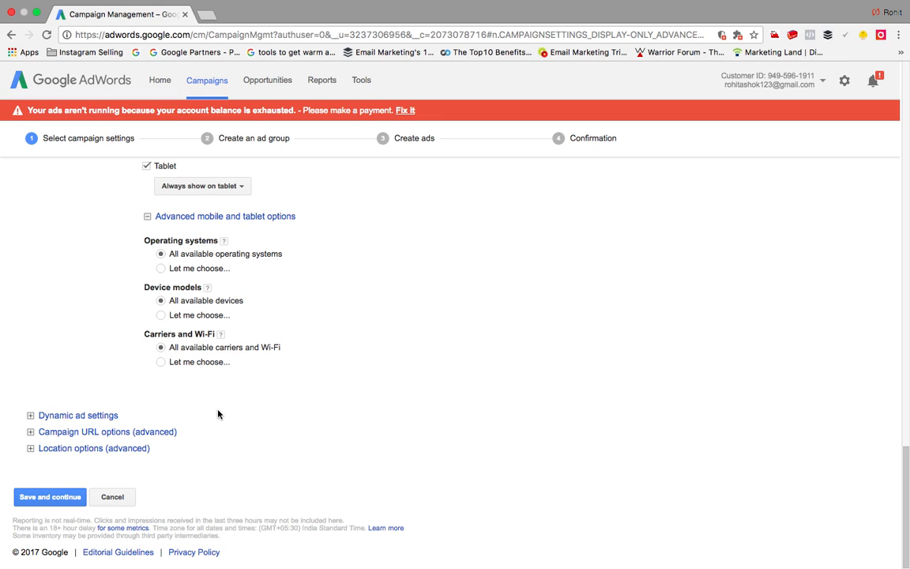
click(67, 498)
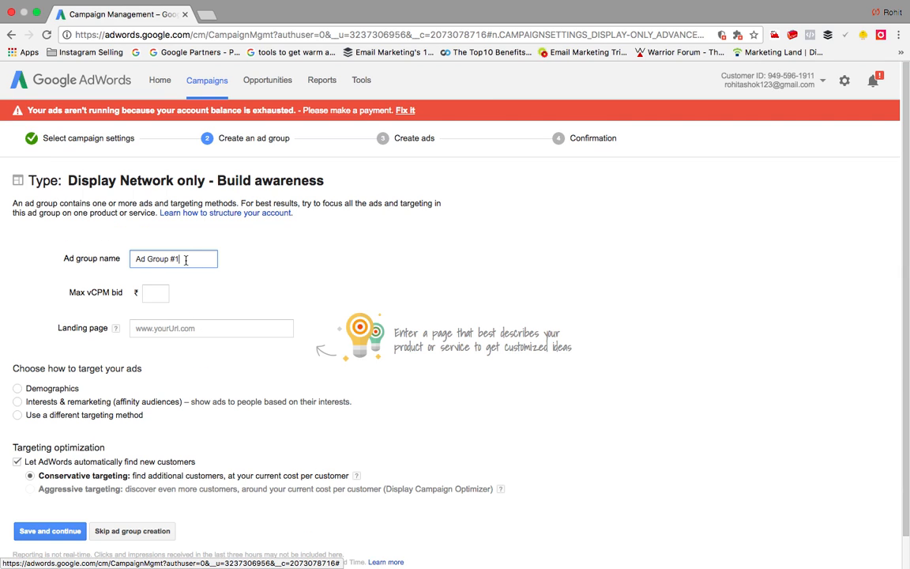
- Name the ad group Kids Group and set its Max vCPM bid to ₹.25
drag(181, 259, 133, 257)
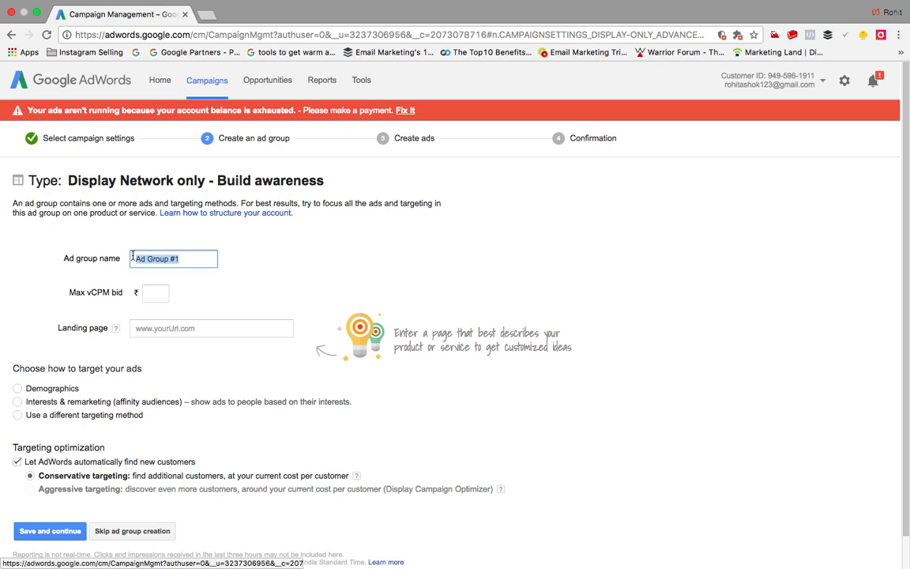
text(Kids Group)
click(156, 294)
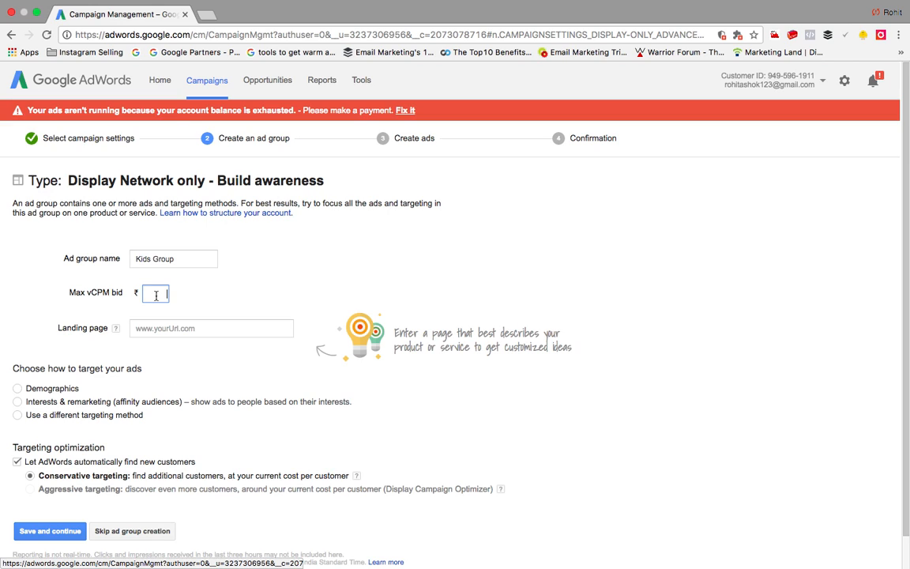
text(.25)
click(189, 328)
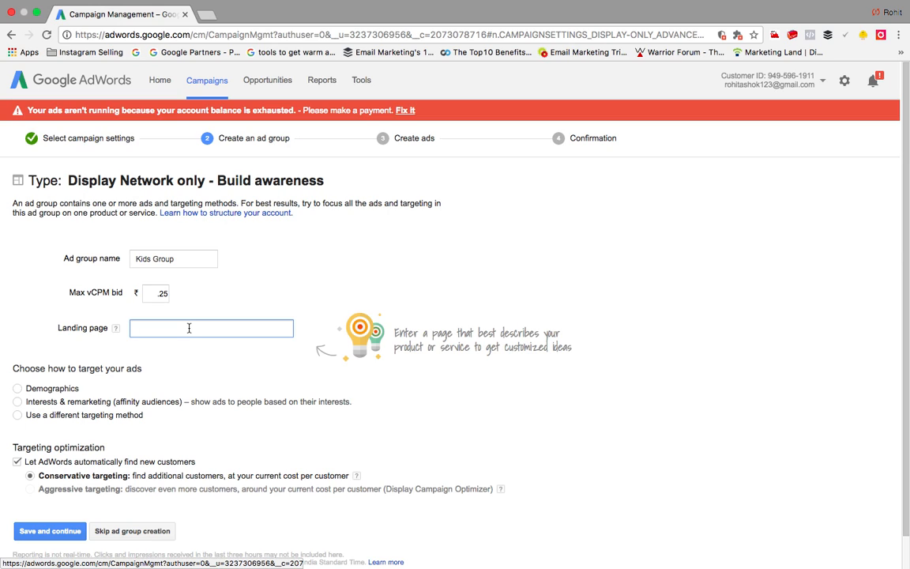
text(www.)
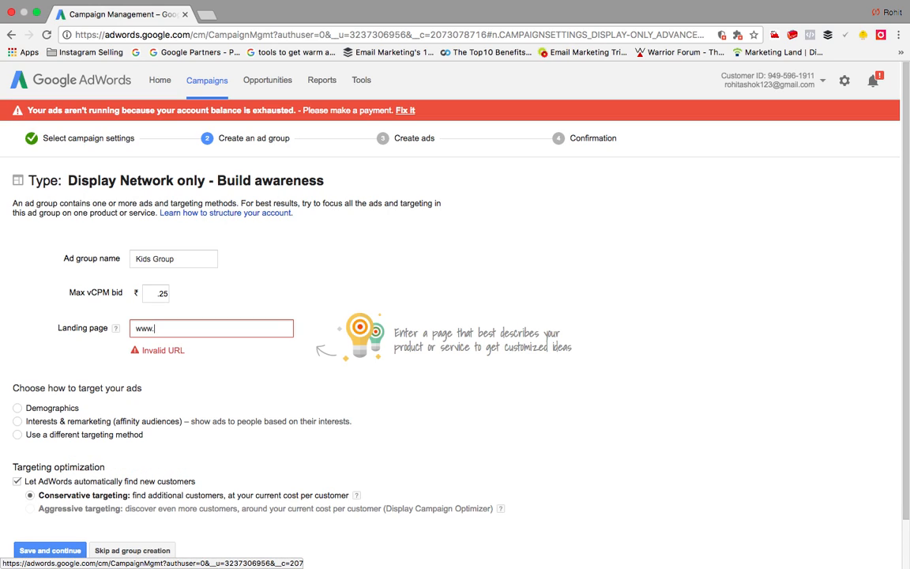
text(shopnito)
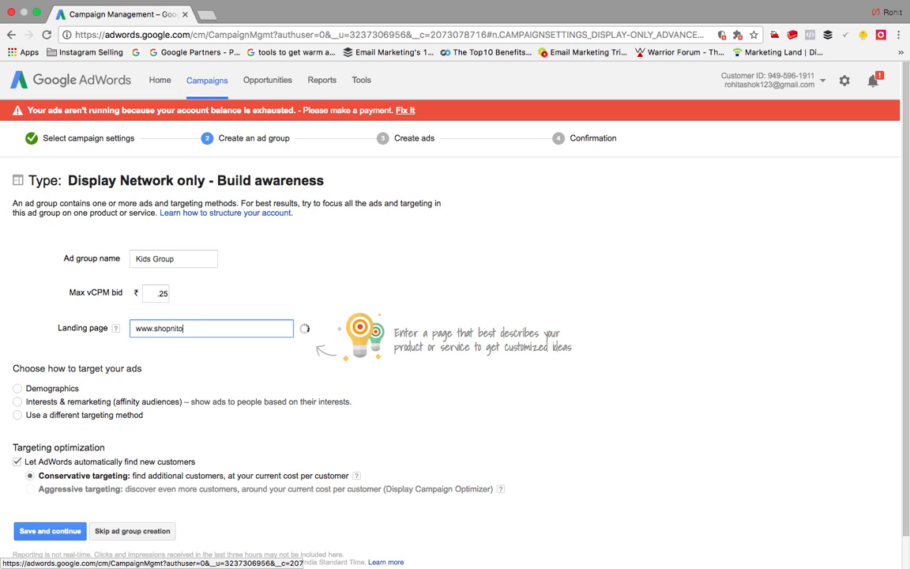
text(.com)
- Choose a different targeting method for the Kids Group ad group and set it to Placements
scroll(455, 332, down, 2)
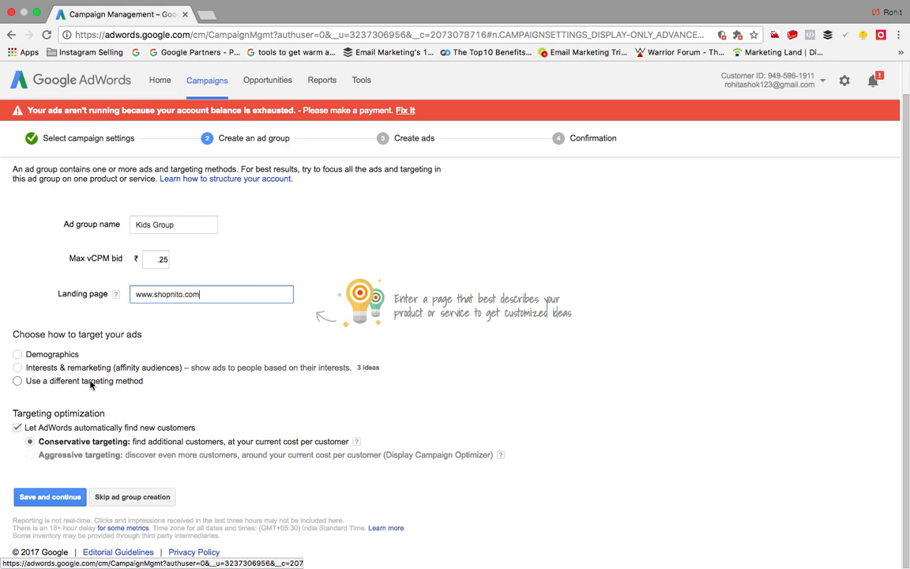
click(18, 381)
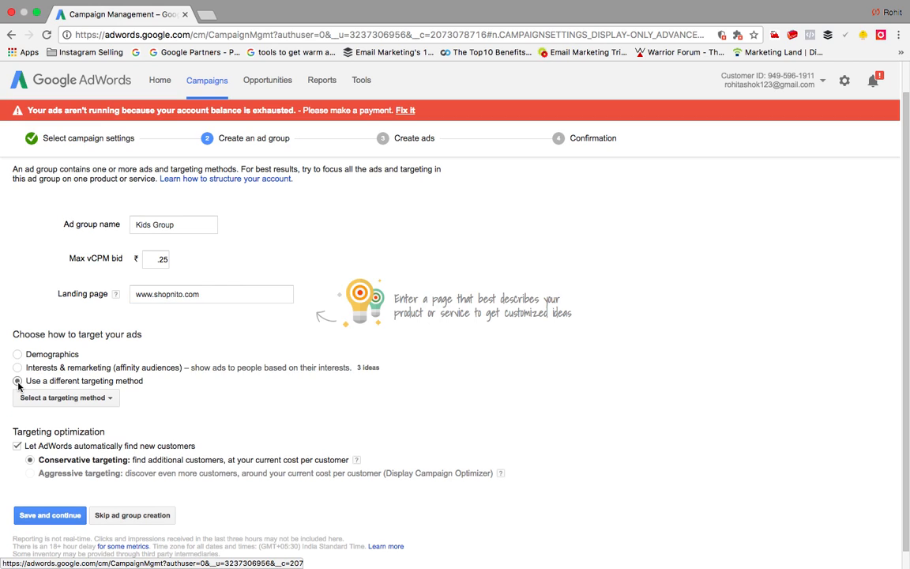
click(85, 399)
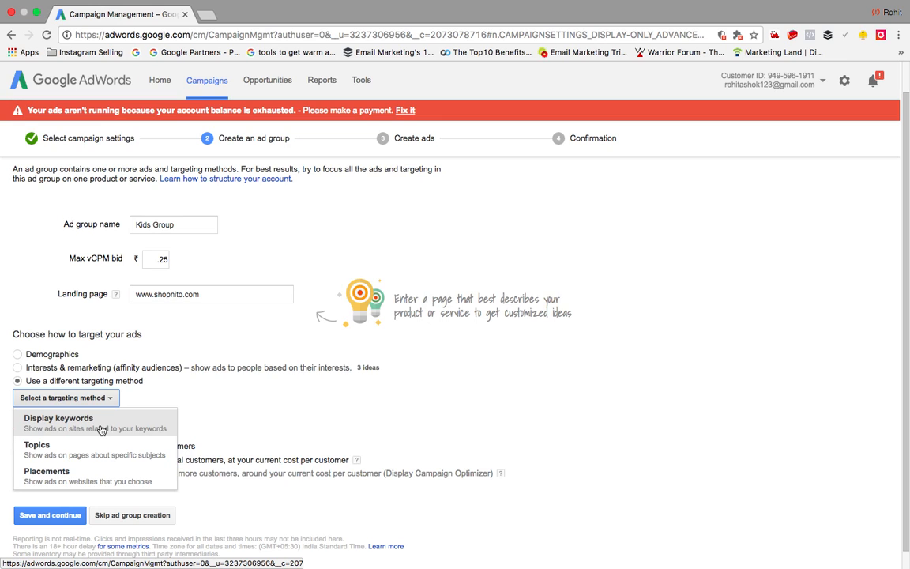
click(112, 477)
scroll(196, 466, down, 1)
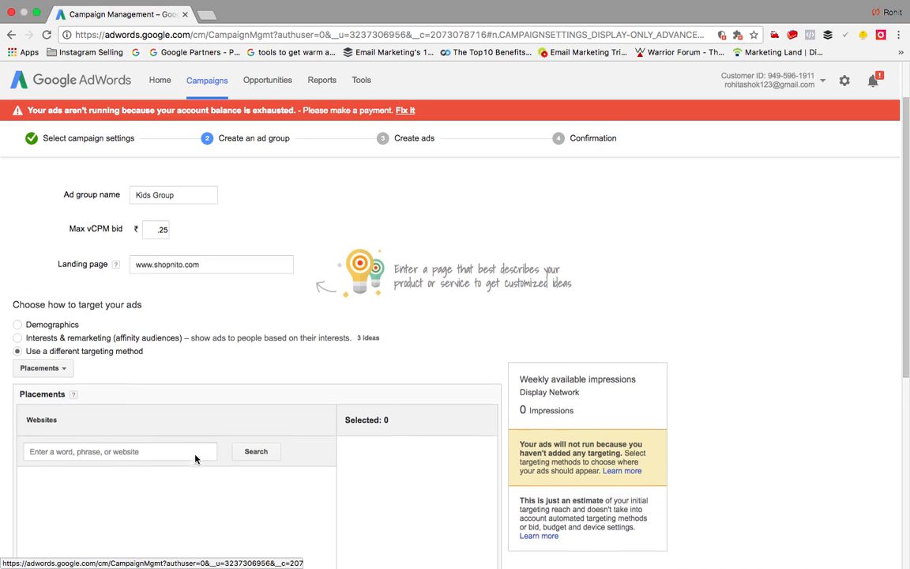
scroll(196, 458, down, 1)
- Search the placement websites for "dress" and browse the listed sites and their impression ranges
click(125, 416)
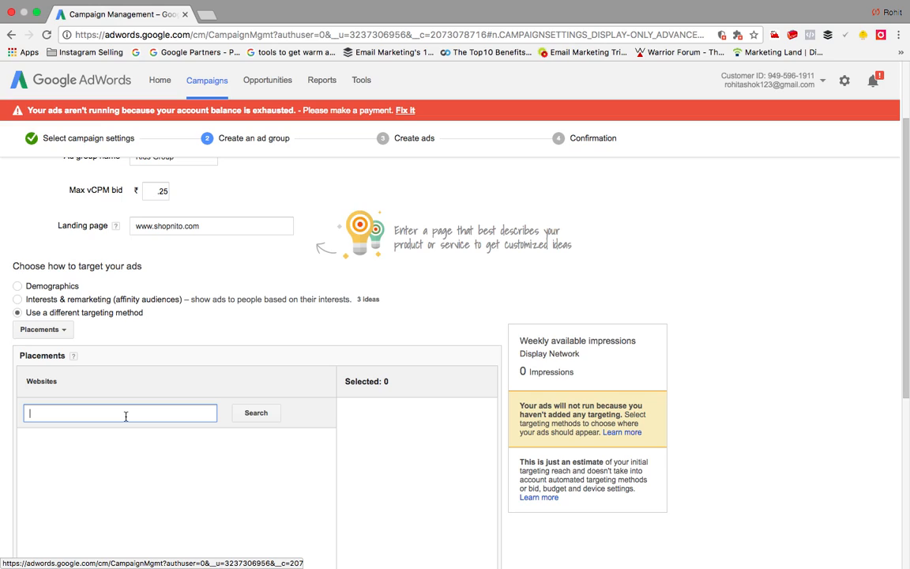
text(dress)
click(253, 413)
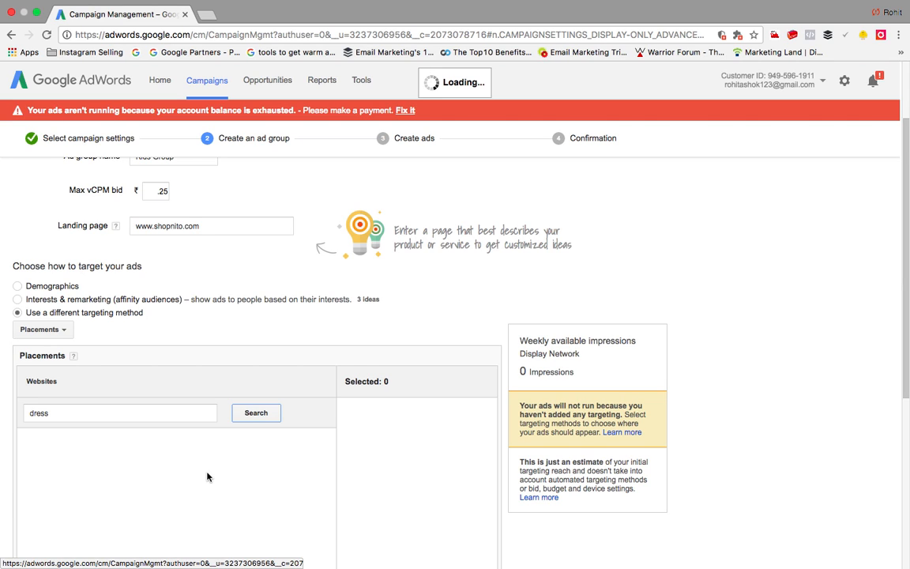
scroll(207, 477, down, 3)
scroll(207, 476, down, 3)
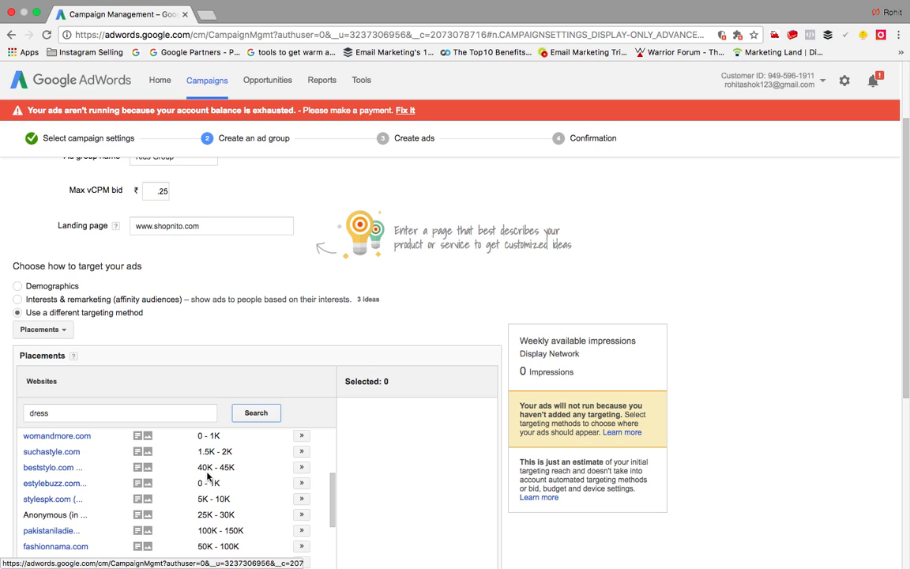
scroll(79, 447, down, 2)
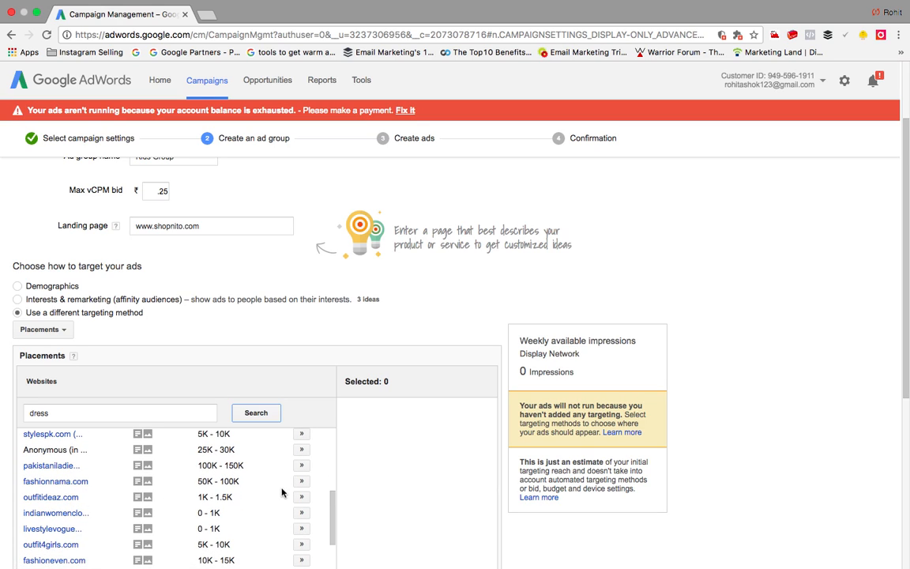
scroll(283, 493, down, 1)
scroll(286, 490, down, 8)
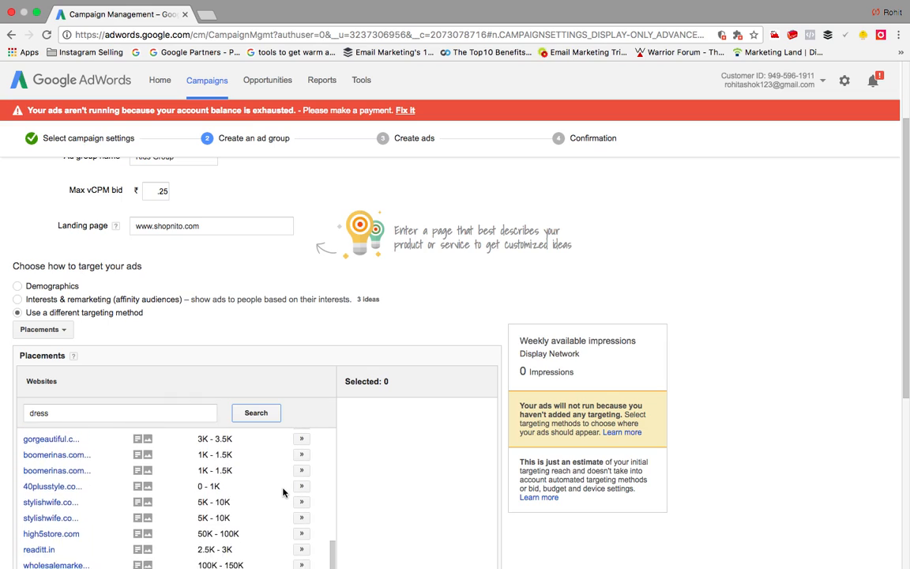
- Search the placement websites for "fashion" instead
drag(57, 402, 22, 402)
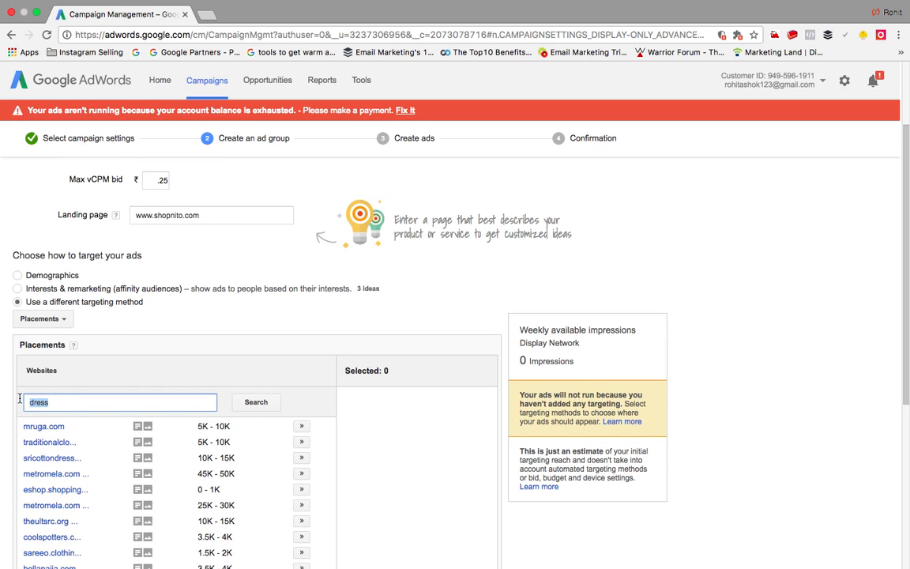
text(fashion)
click(266, 402)
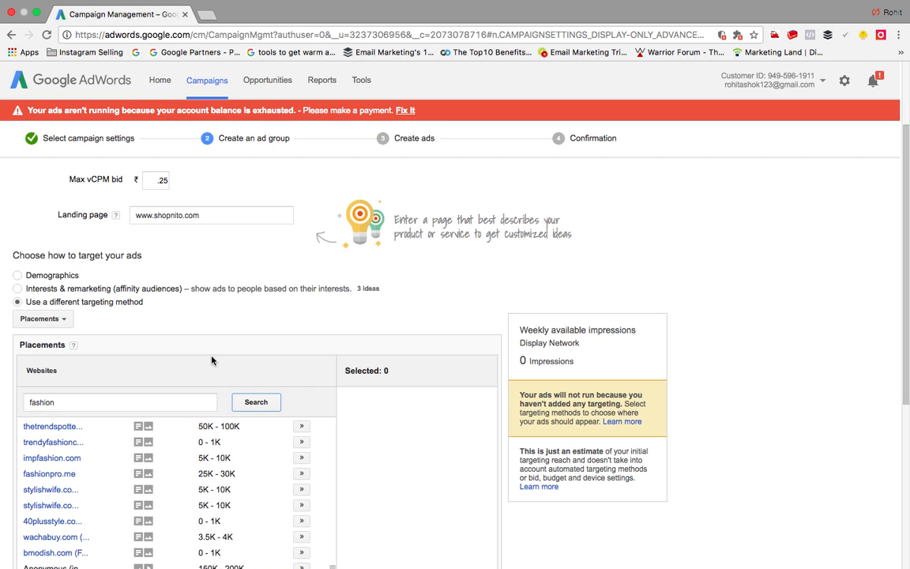
- Target the ad group by demographics, keeping only Male and Female, ages 18-24, 25-34 and 35-44, and Parent
click(17, 275)
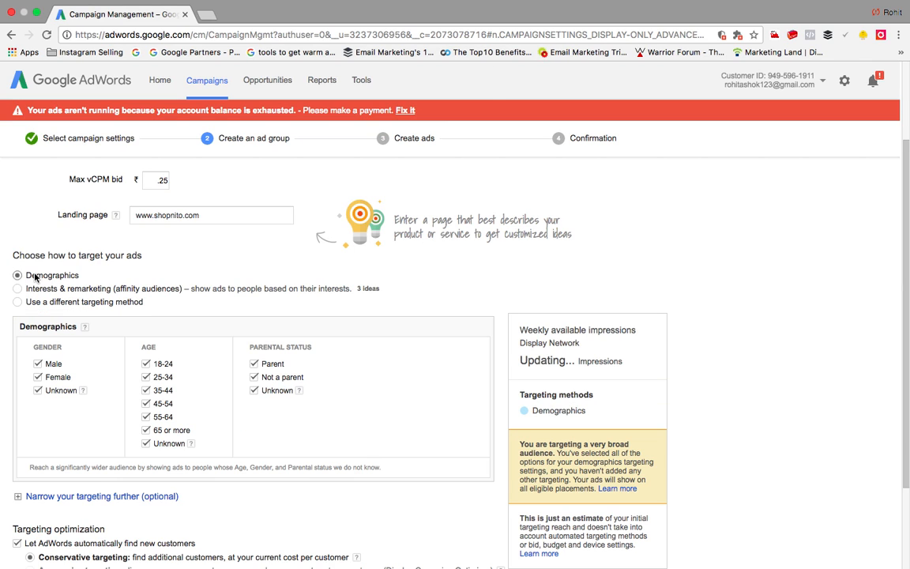
scroll(229, 330, down, 3)
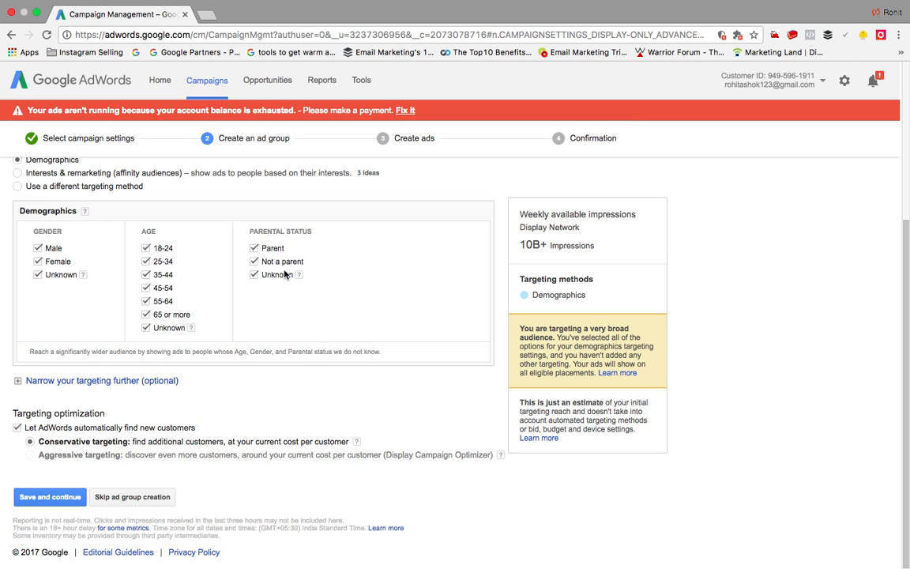
click(253, 274)
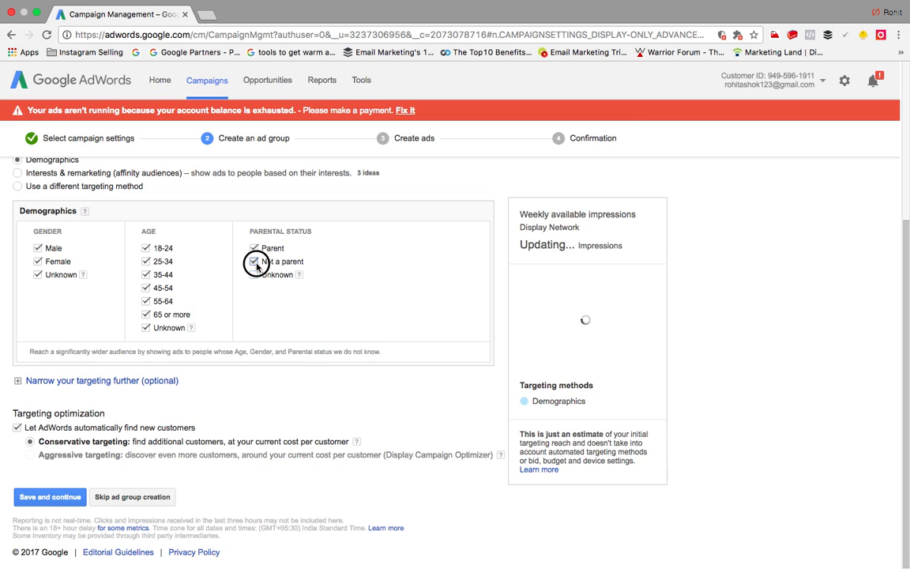
click(255, 264)
click(146, 327)
click(144, 313)
click(146, 288)
click(37, 274)
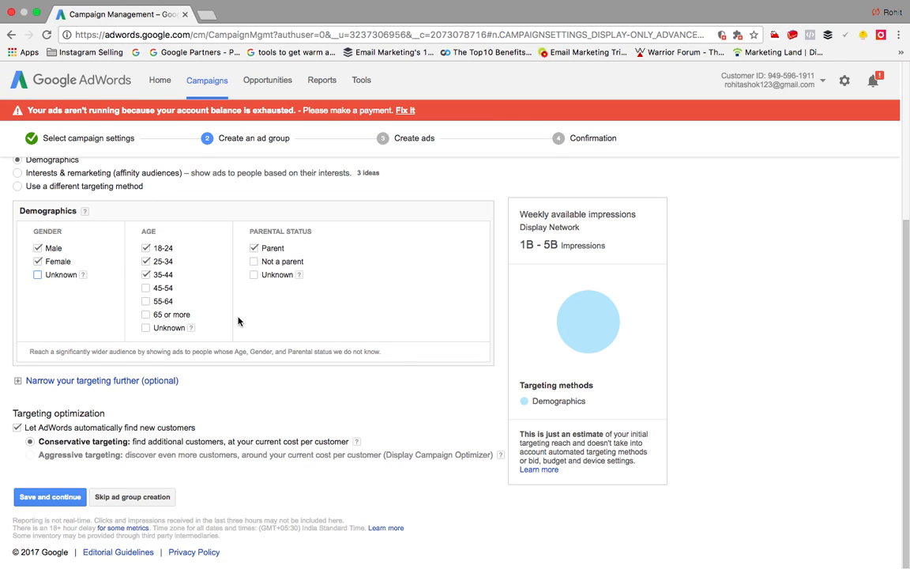
- Check the optional methods for narrowing the targeting, choose none, and save the ad group to continue to ad creation
click(176, 382)
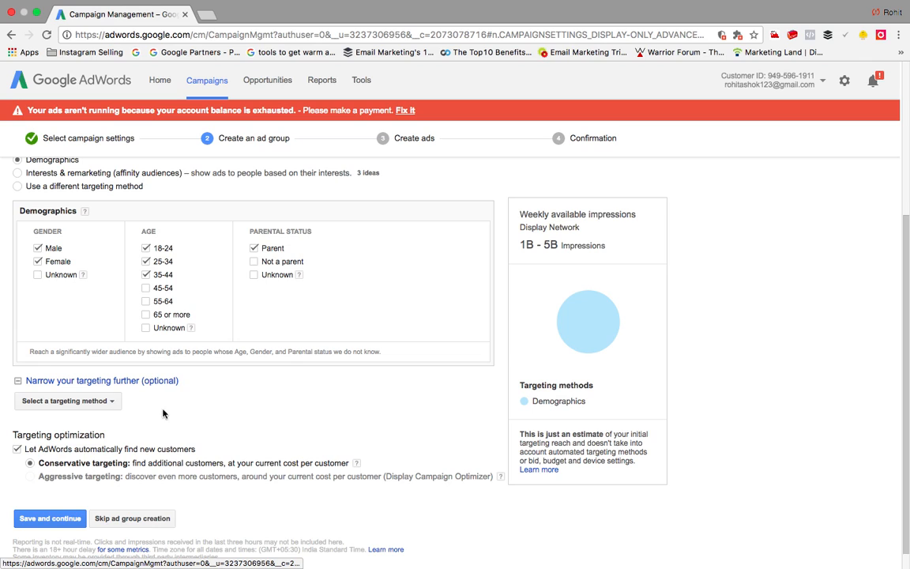
click(107, 402)
click(107, 402)
click(106, 403)
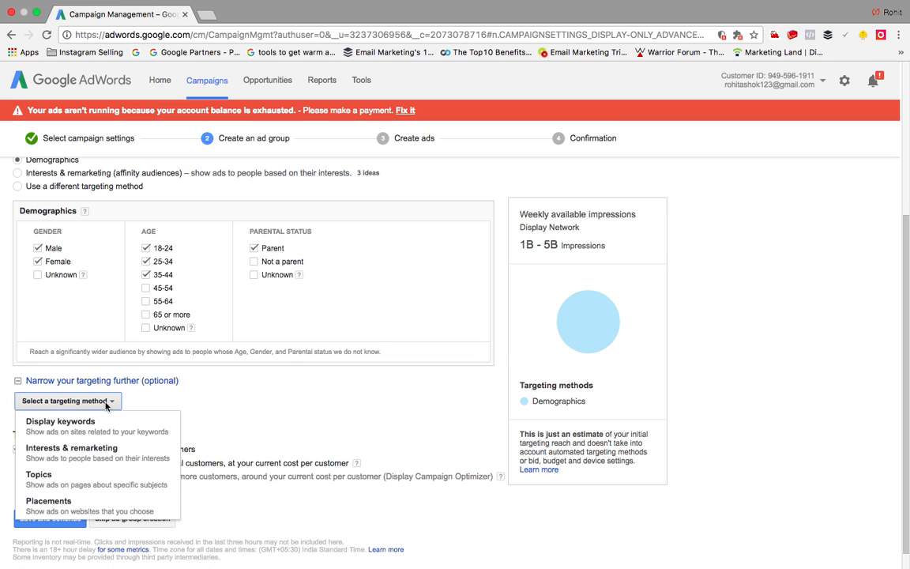
click(107, 402)
click(17, 381)
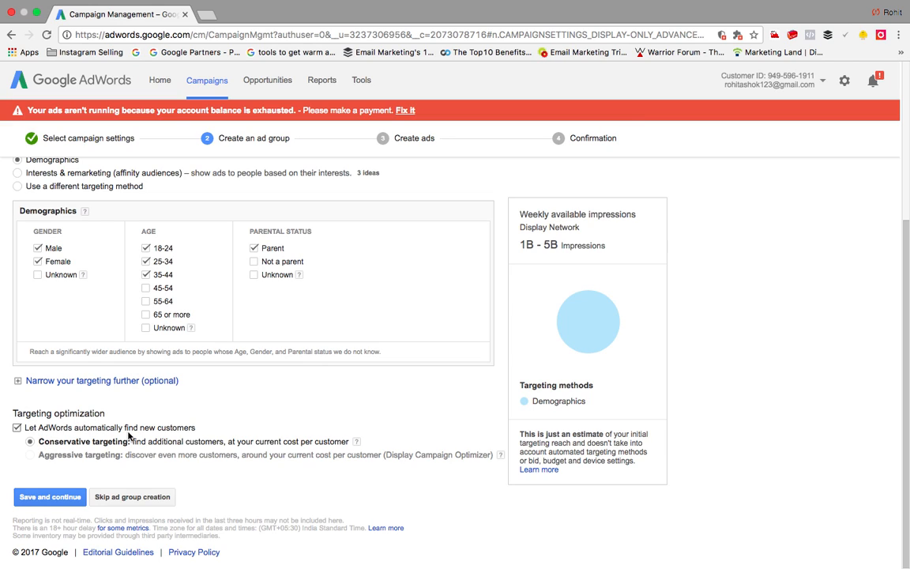
click(56, 501)
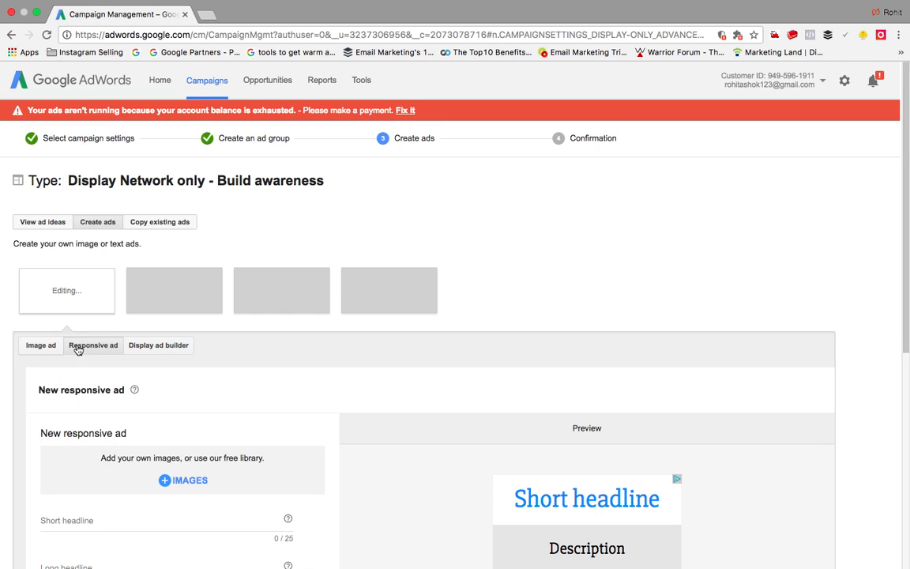
- Examine the display ad builder's video ad options and return to the new responsive ad
click(148, 351)
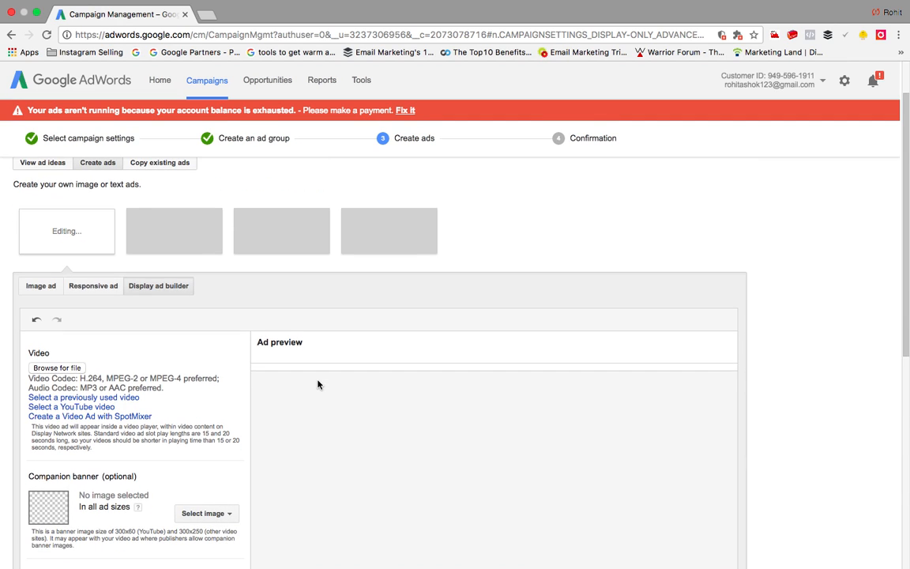
scroll(319, 384, down, 3)
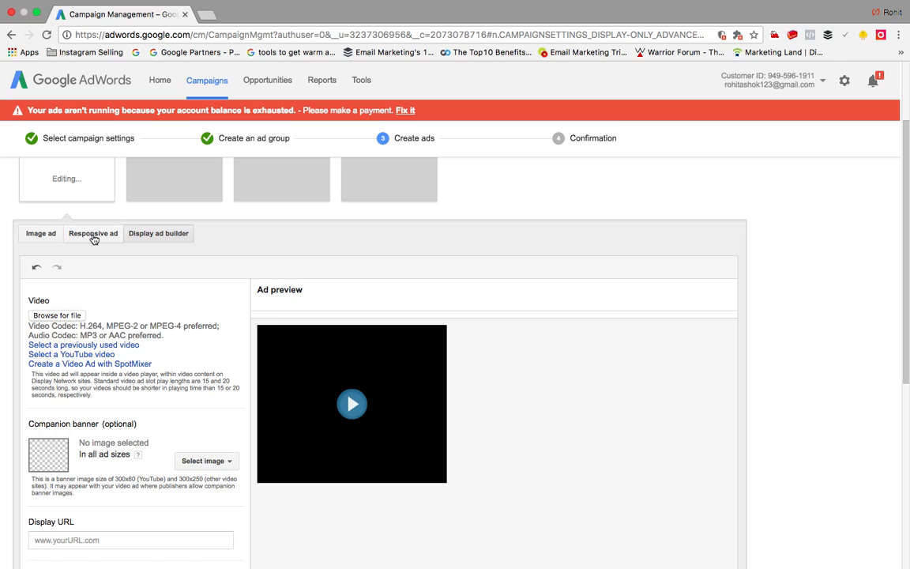
click(93, 234)
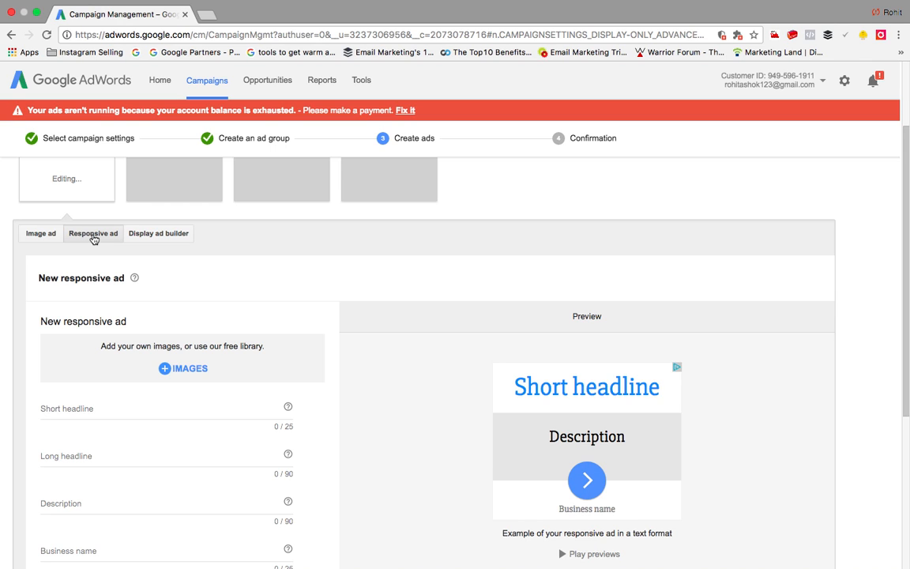
- Add the first dress image scanned from the website in all ratios, with the landscape crop moved to the top of the picture
scroll(172, 278, down, 1)
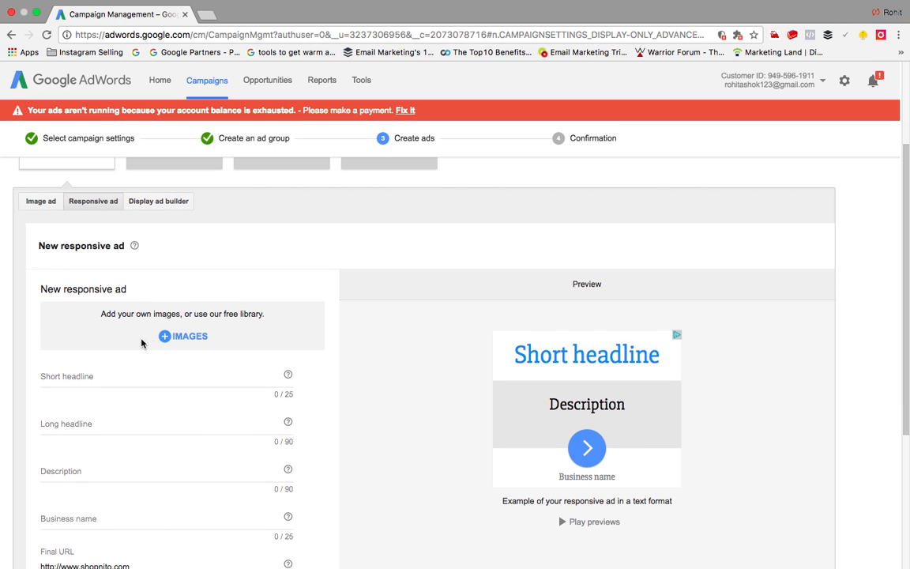
click(174, 339)
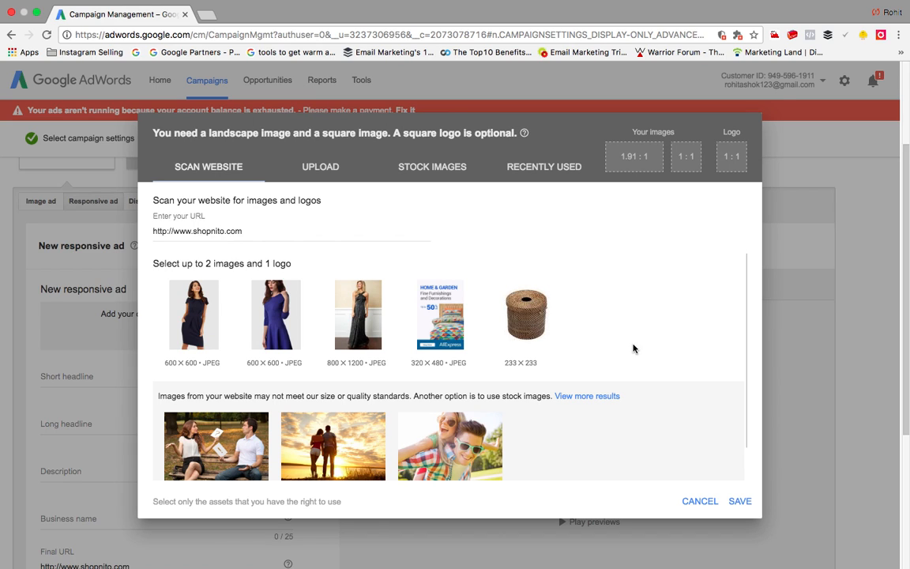
scroll(633, 348, down, 1)
mouse_move(451, 395)
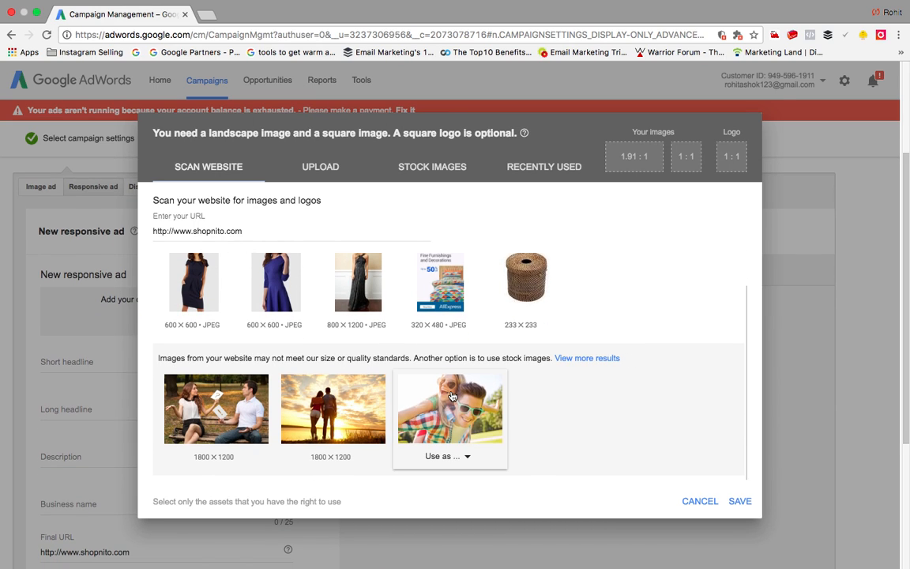
scroll(451, 395, up, 2)
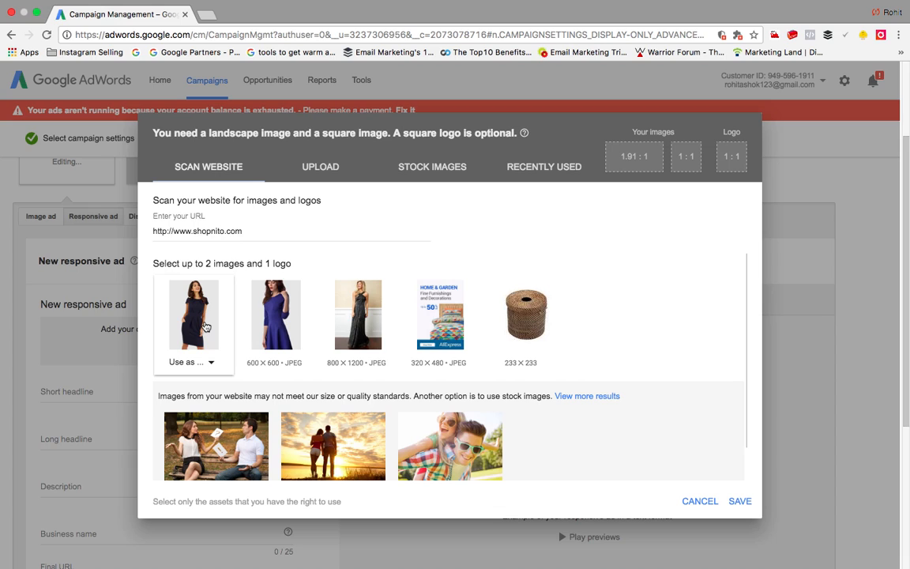
click(204, 326)
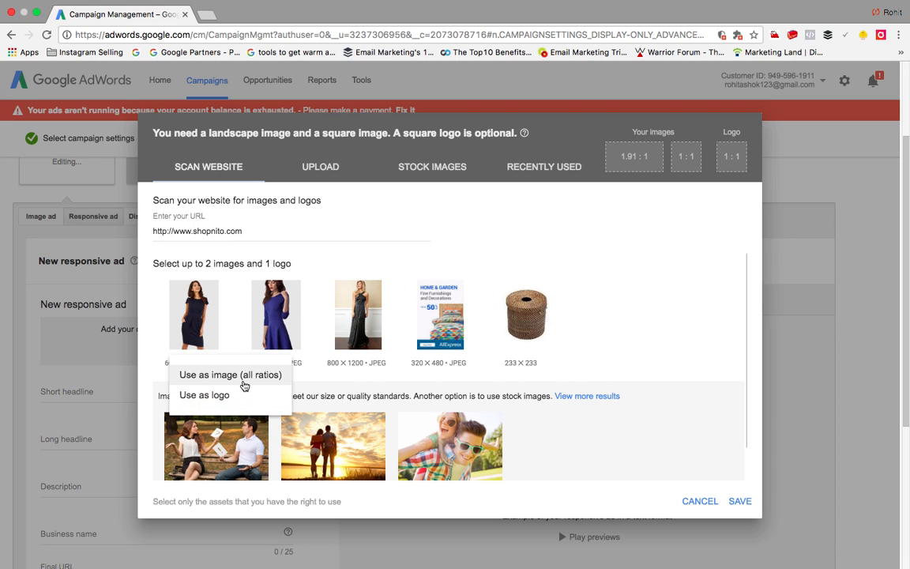
click(243, 379)
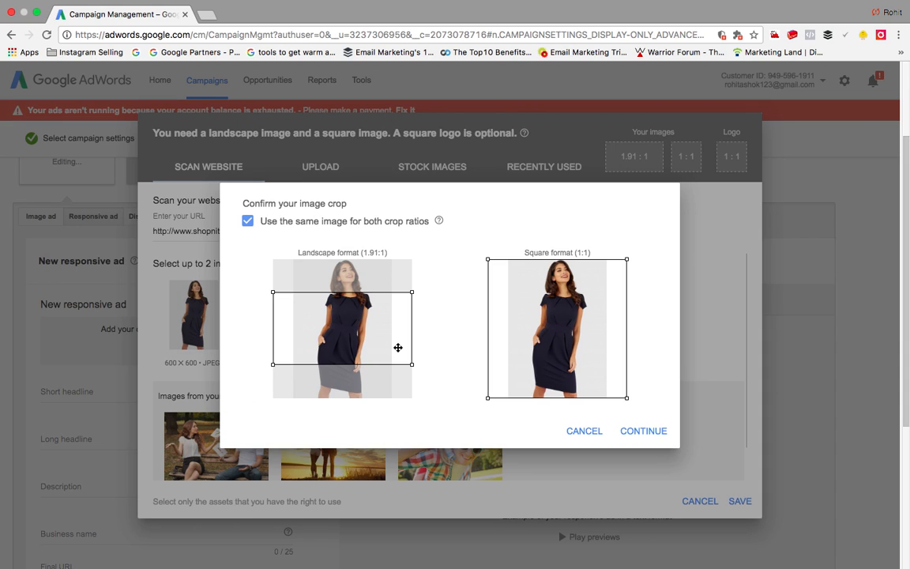
drag(398, 347, 398, 315)
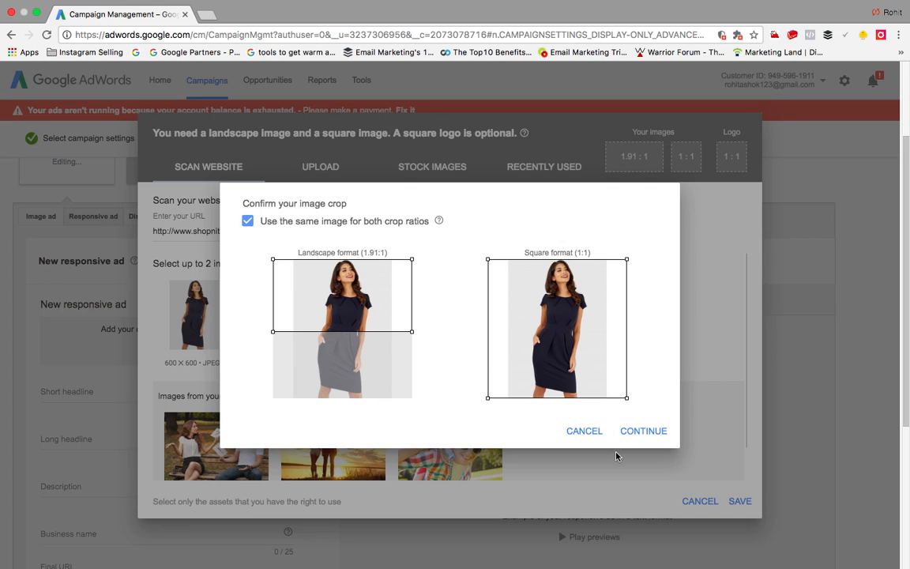
click(659, 433)
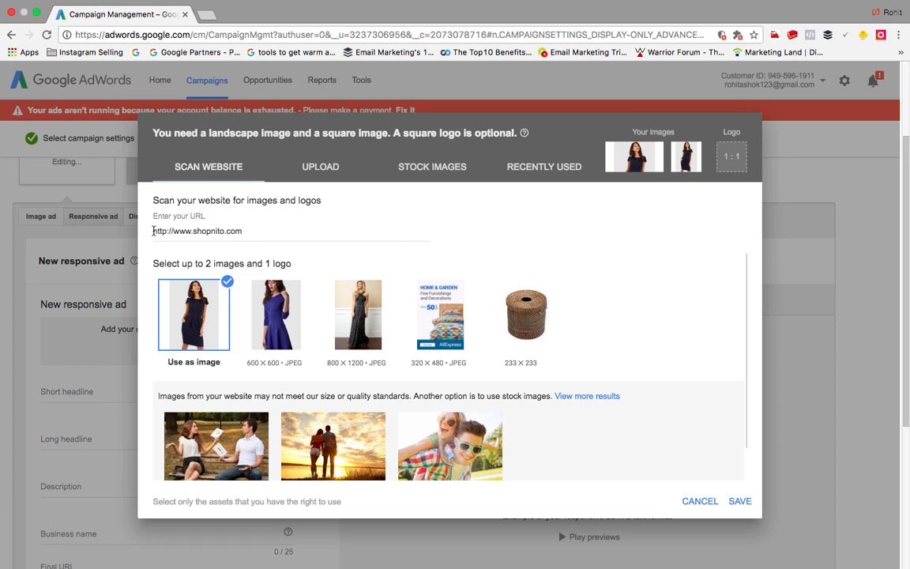
click(320, 167)
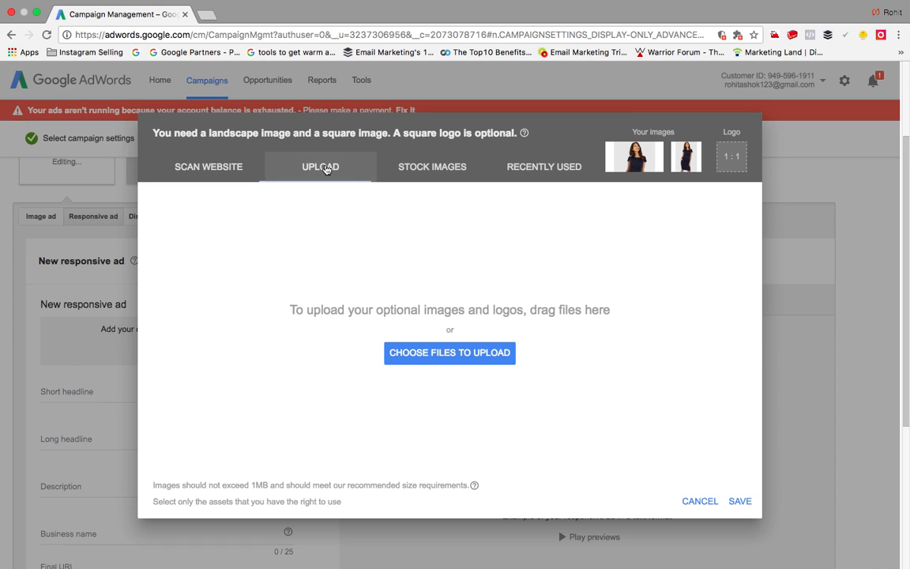
click(463, 357)
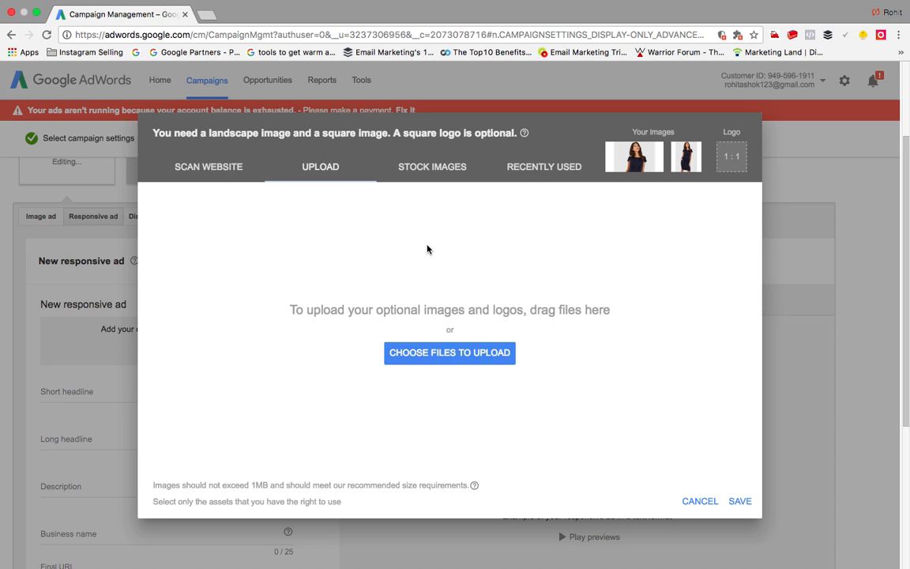
click(427, 176)
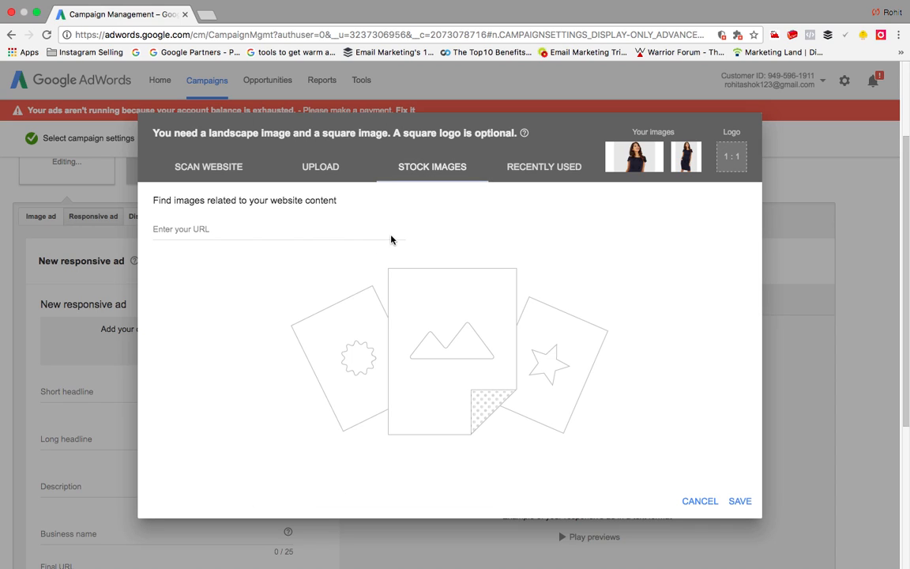
click(290, 229)
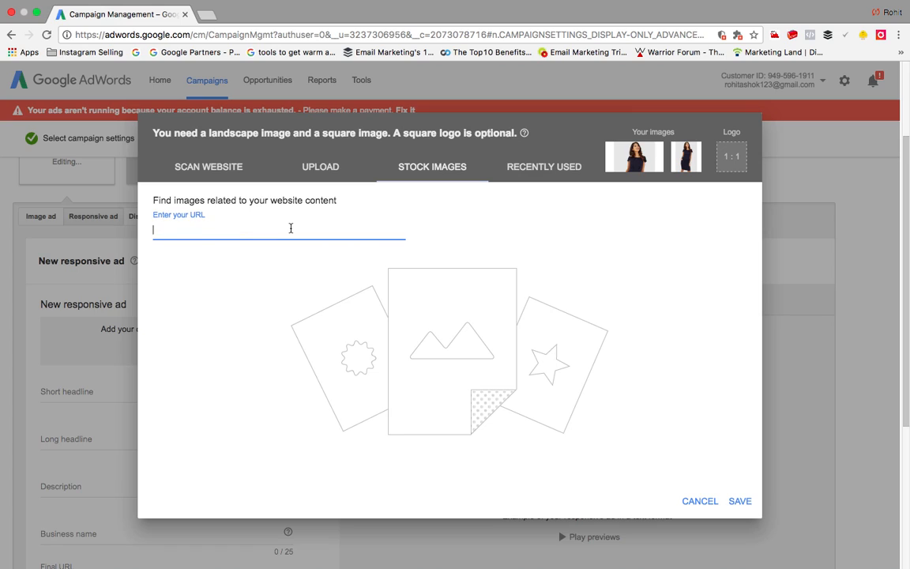
text(http://flipkart.com)
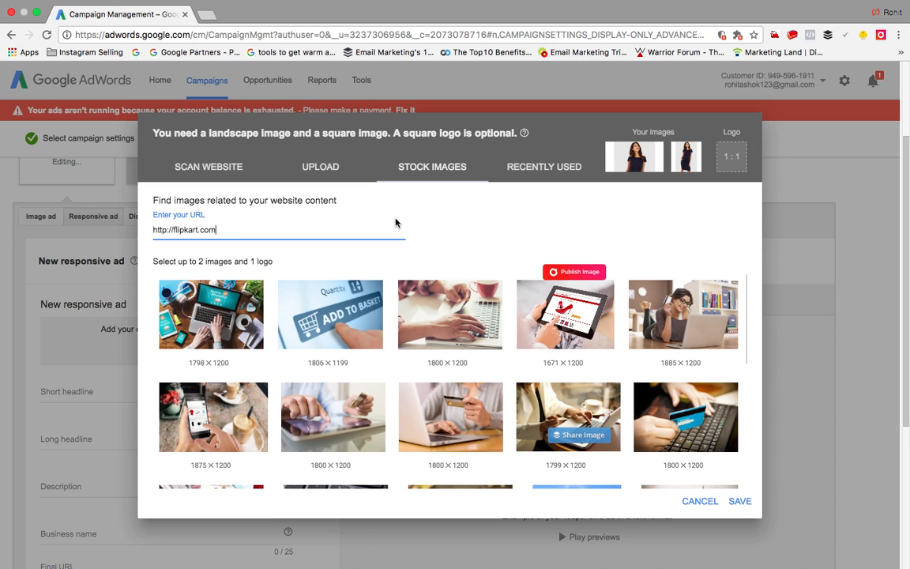
scroll(429, 308, down, 10)
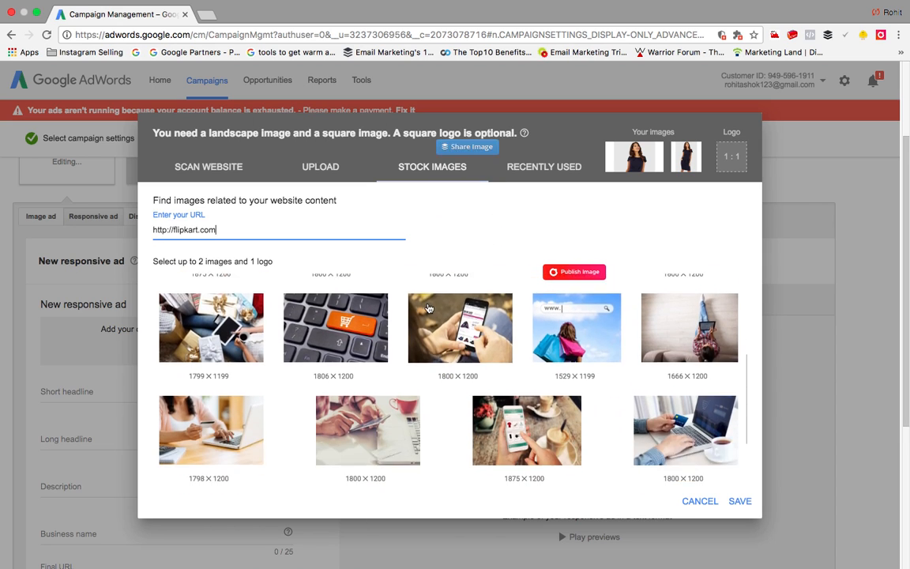
scroll(429, 308, up, 10)
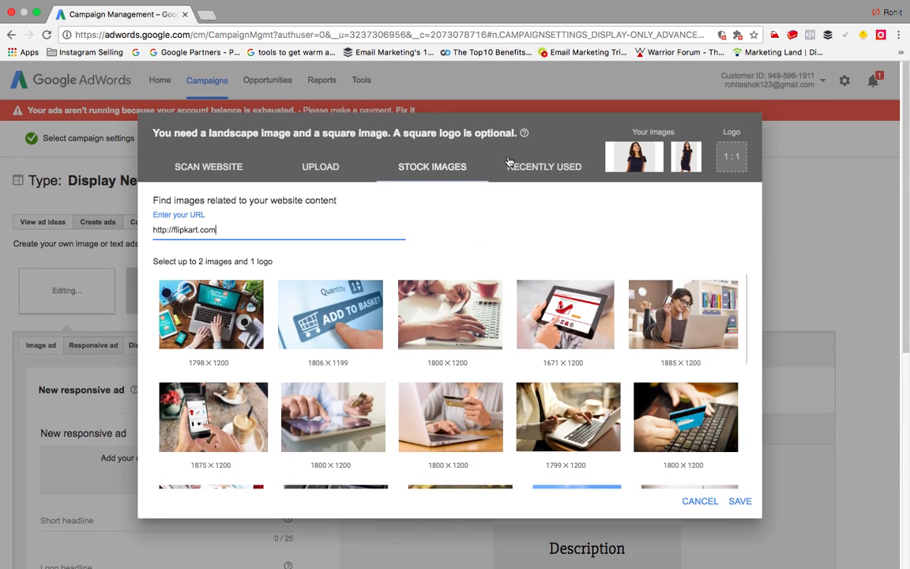
click(515, 175)
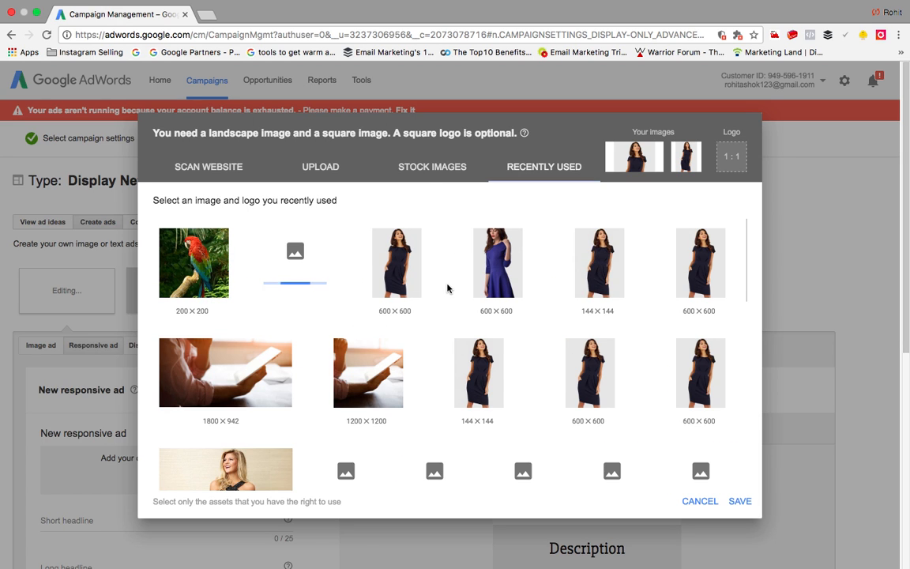
scroll(448, 288, down, 2)
scroll(447, 288, down, 3)
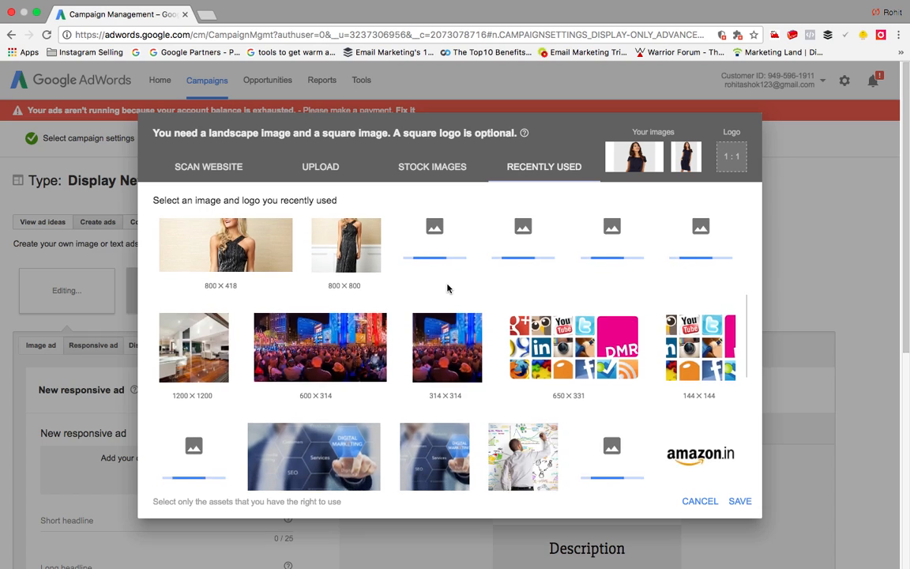
scroll(447, 288, up, 5)
- Return to the images scanned from the website and save the selected dress image to the responsive ad without a logo
click(212, 168)
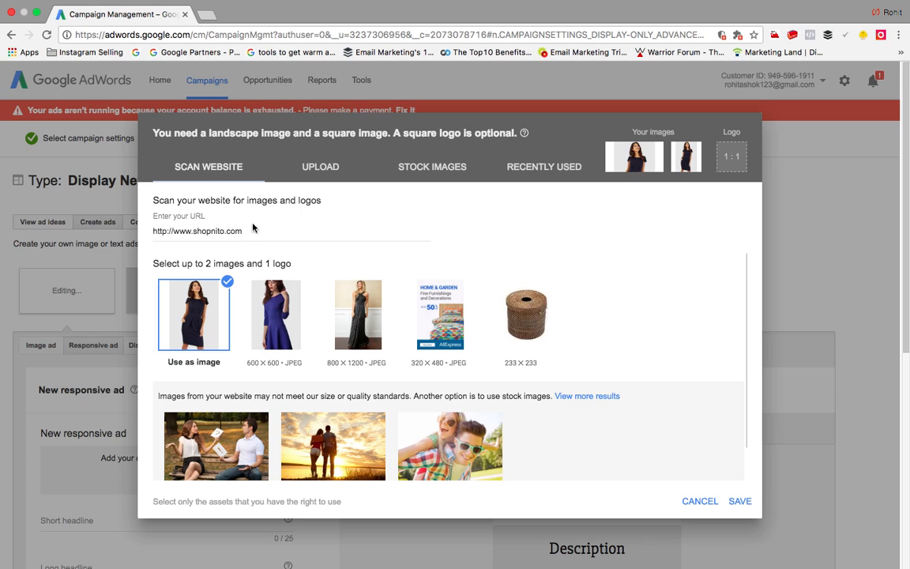
scroll(595, 421, down, 2)
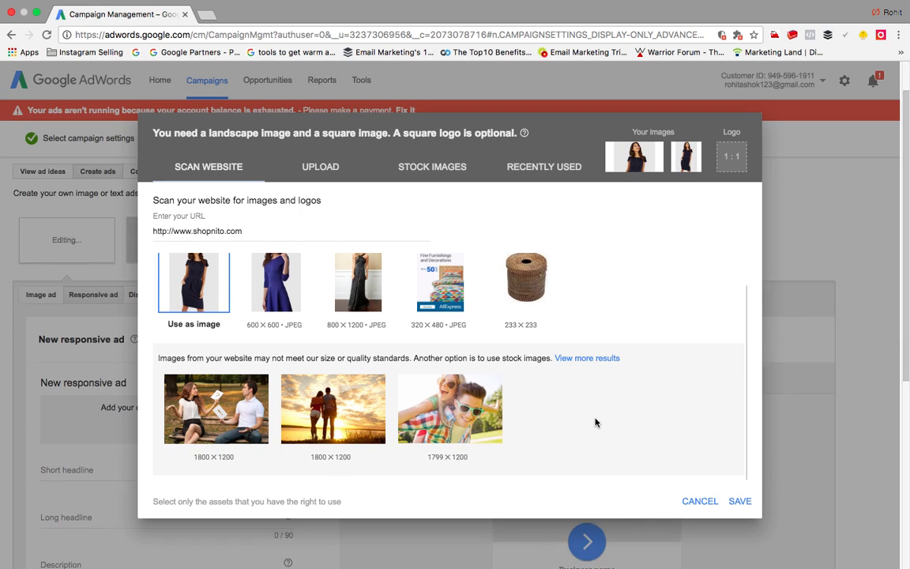
click(737, 502)
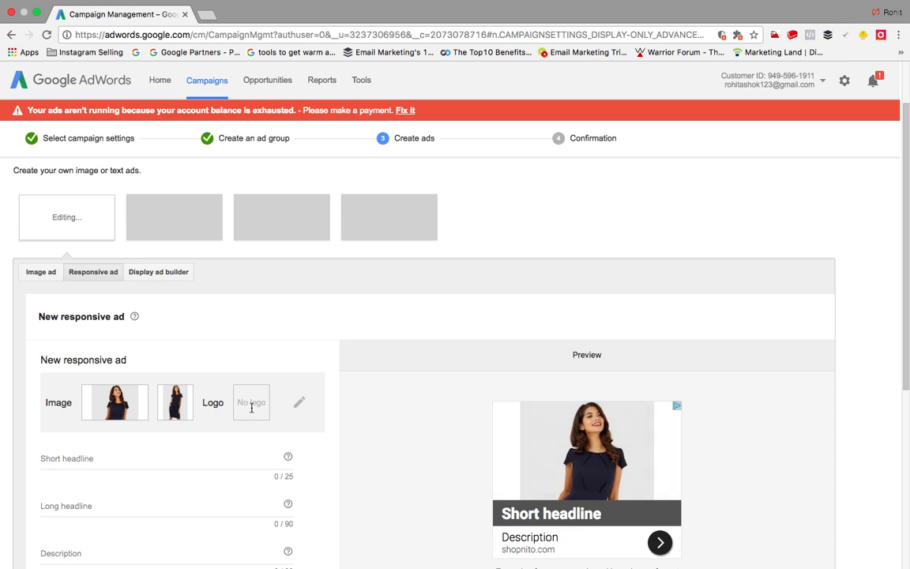
- Enter "Get the best kids wear." as the responsive ad's short headline
scroll(568, 446, down, 3)
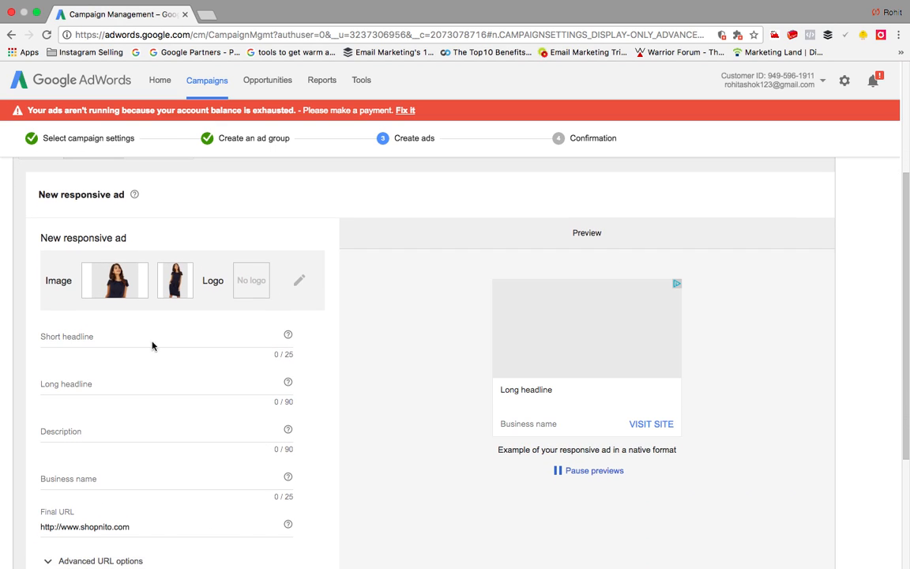
click(150, 339)
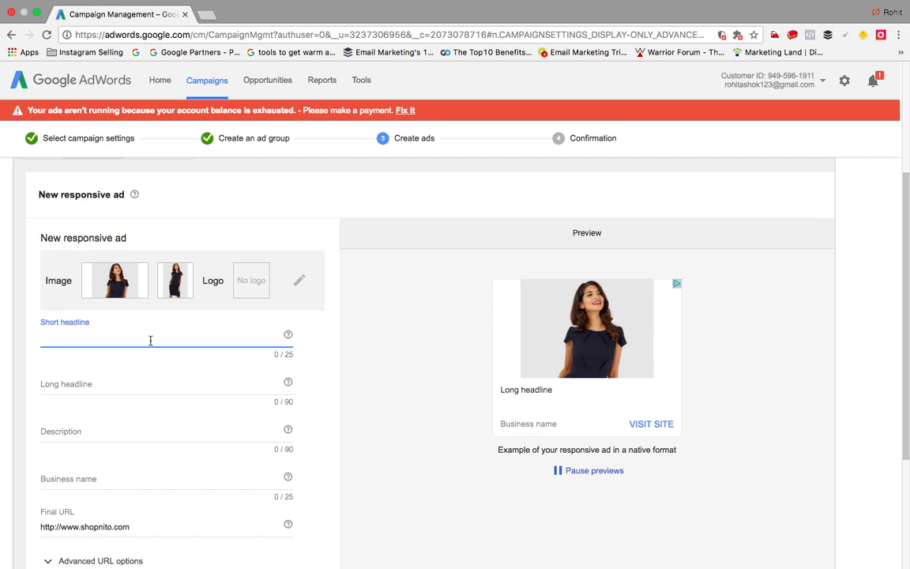
text(Get The bed)
key(BackSpace)
key(BackSpace)
key(BackSpace)
key(BackSpace)
key(BackSpace)
key(BackSpace)
key(BackSpace)
key(BackSpace)
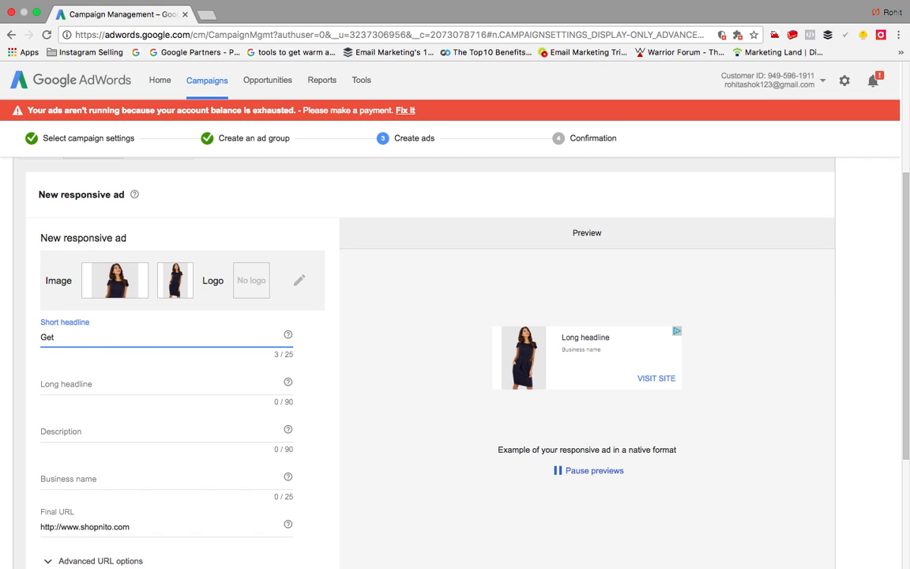
text(the b)
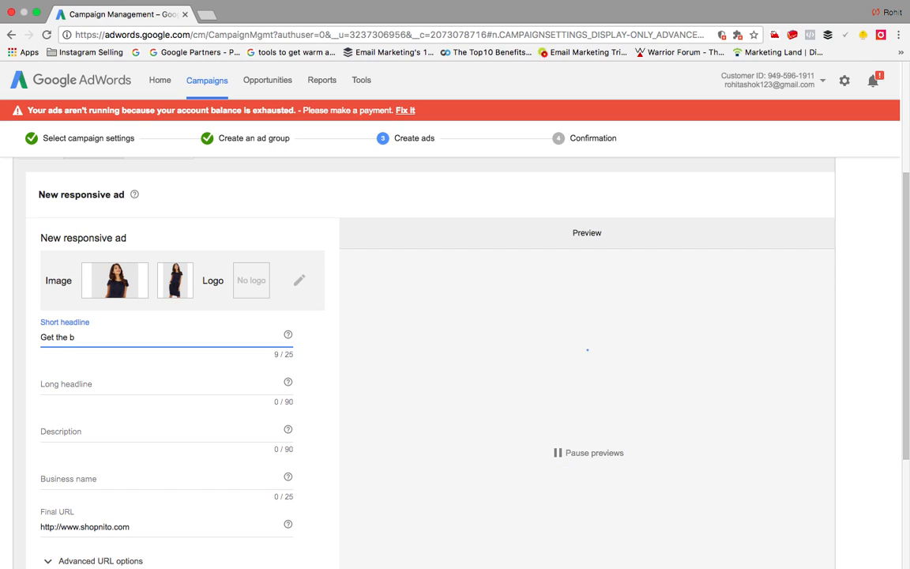
text(est kids w)
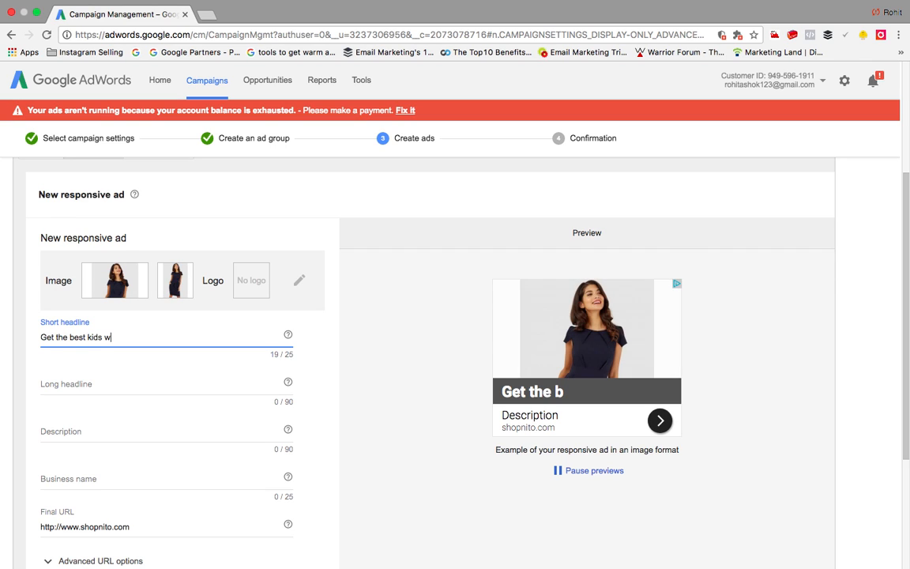
text(ear today)
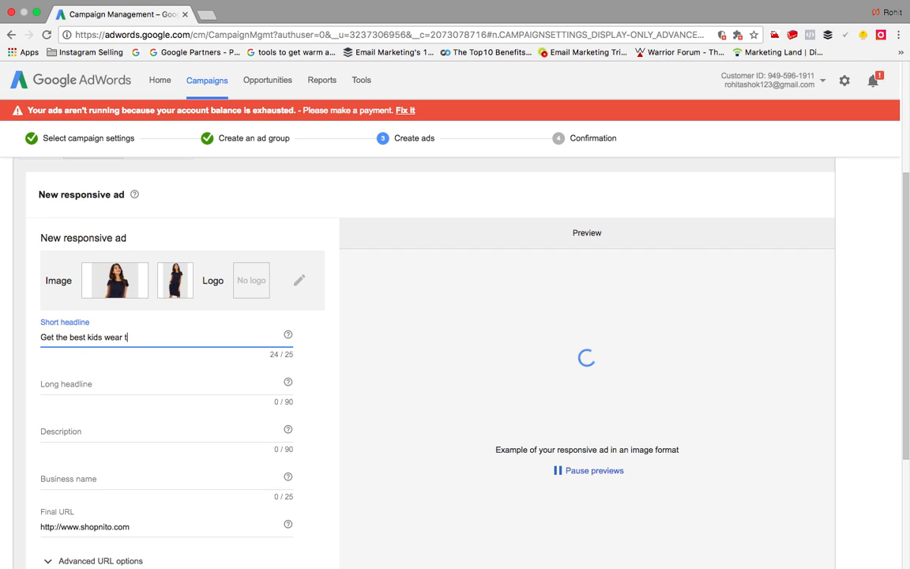
key(BackSpace)
key(BackSpace)
key(BackSpace)
key(BackSpace)
key(BackSpace)
key(BackSpace)
text(.)
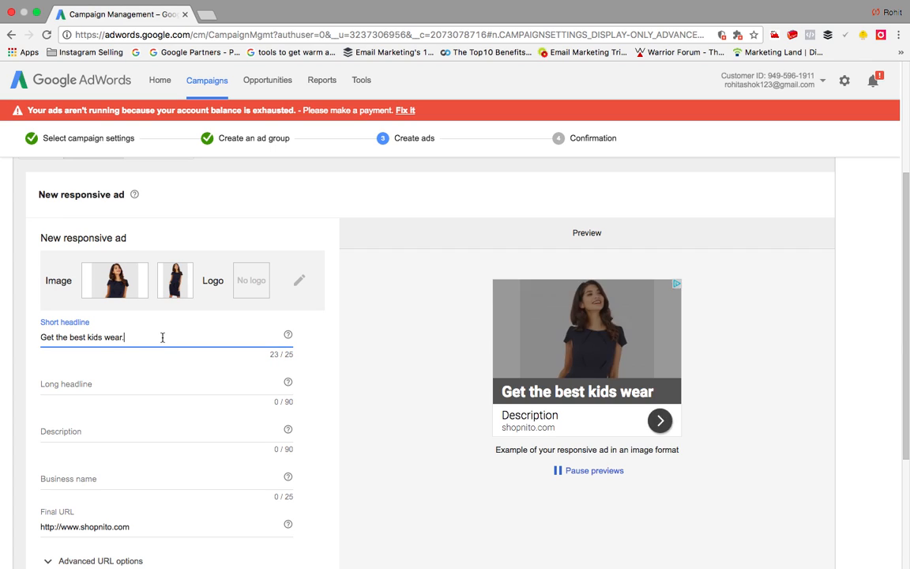
- Enter the long headline "Best brand available for kids wear ...choose from different category and get 50% discount", correcting the spelling of "category"
click(121, 394)
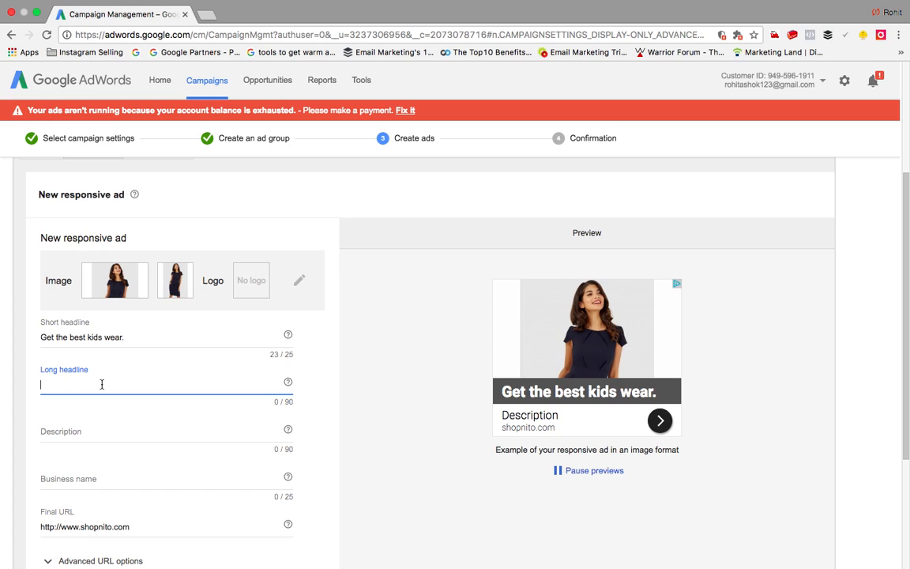
text(Best )
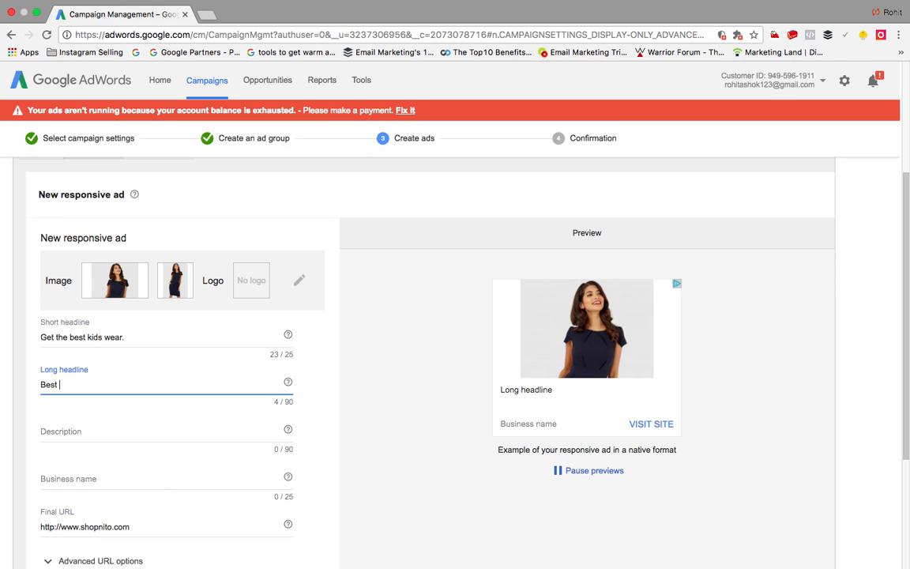
text(brand ava)
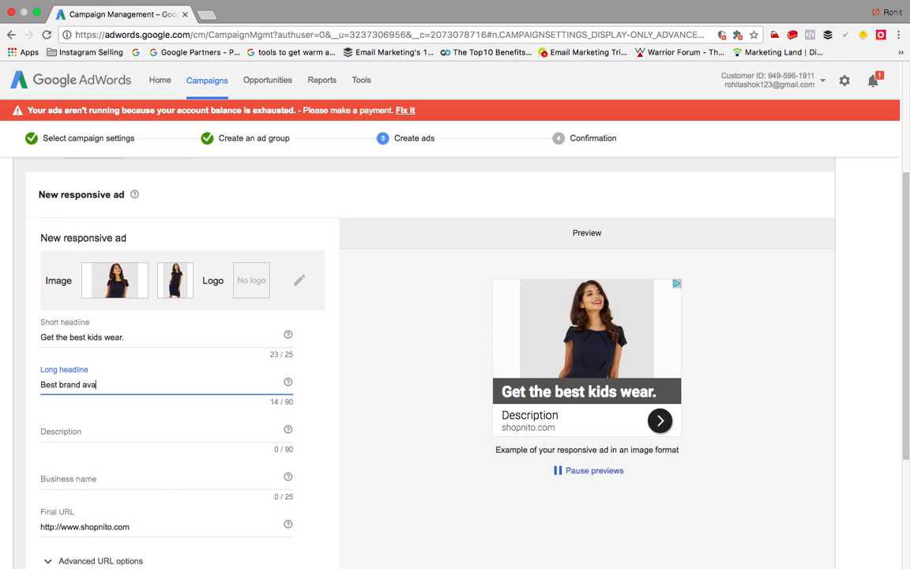
text(ilable for kids wear ..)
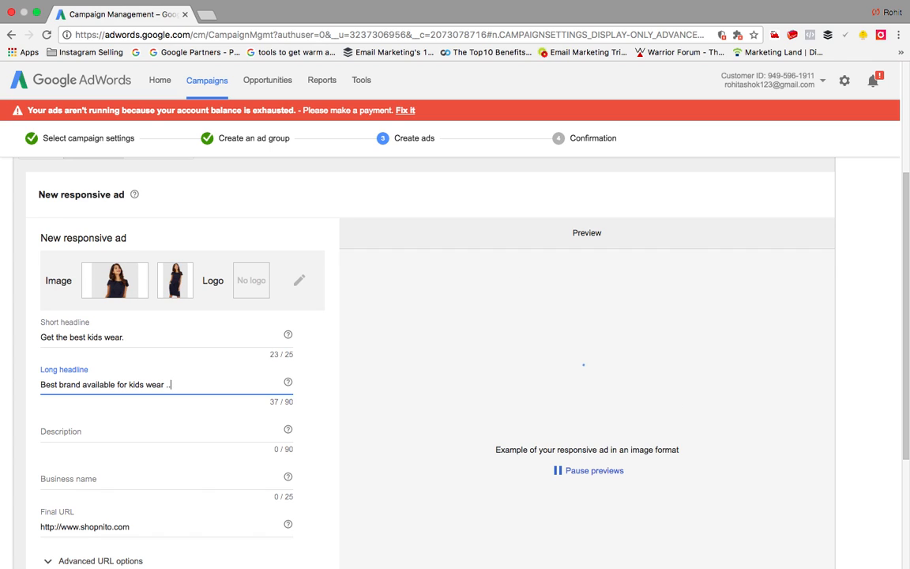
text(.choose f)
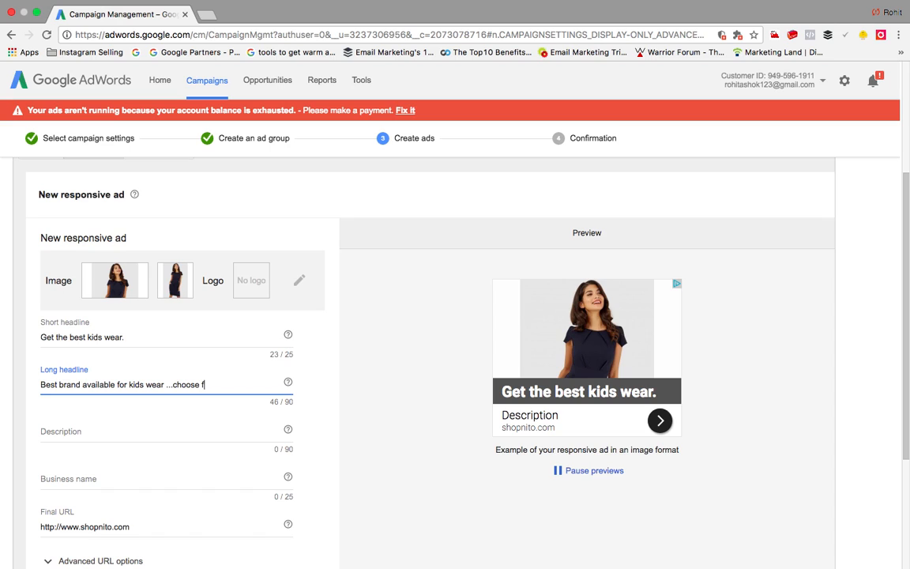
text(rom different caterg)
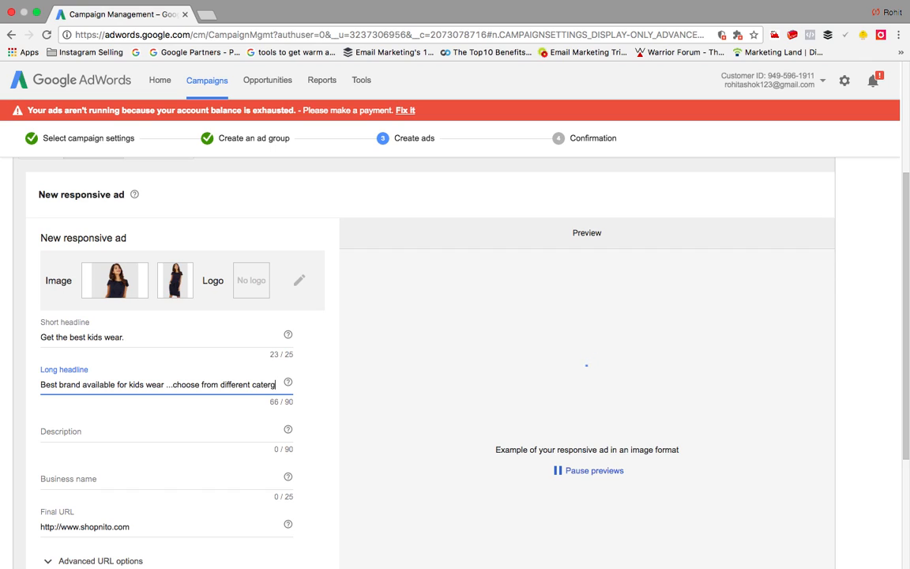
text(ory ad)
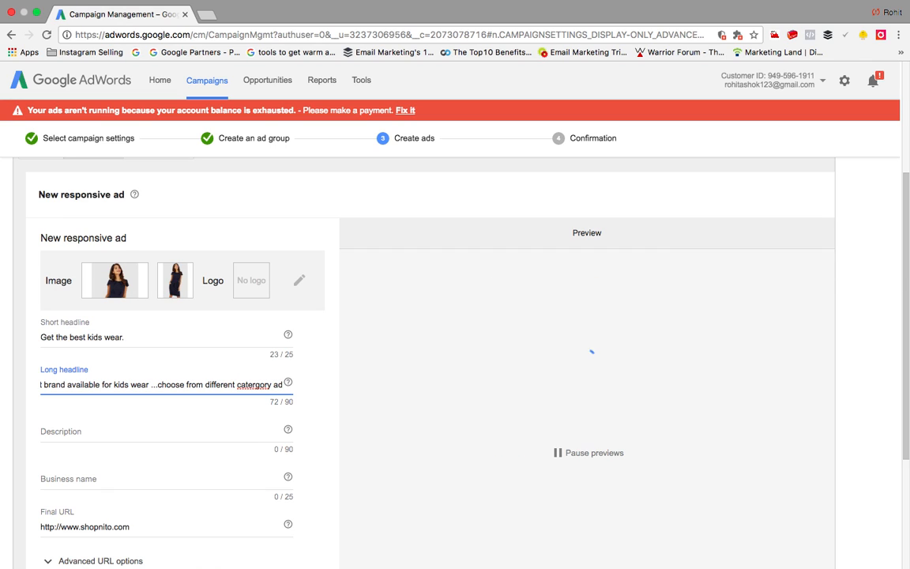
key(BackSpace)
text(nd)
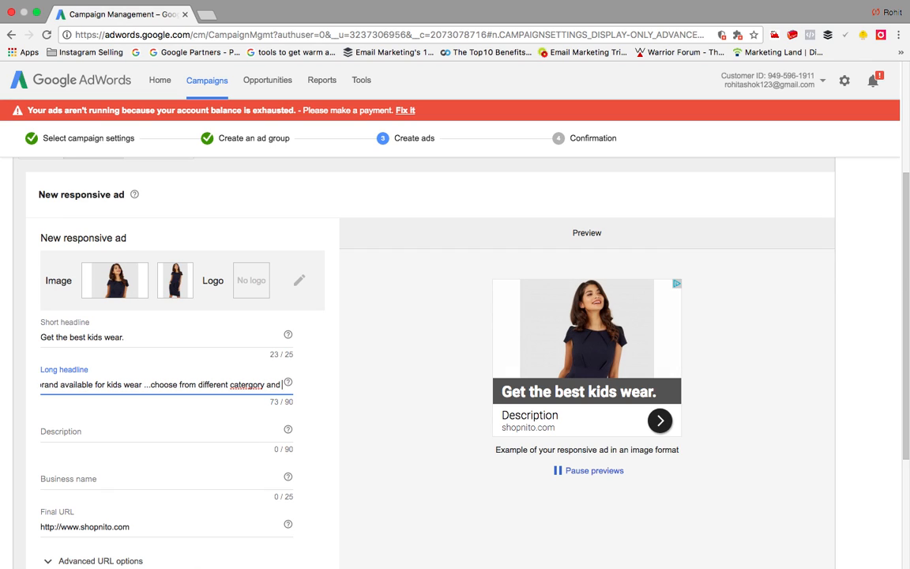
text( get 50)
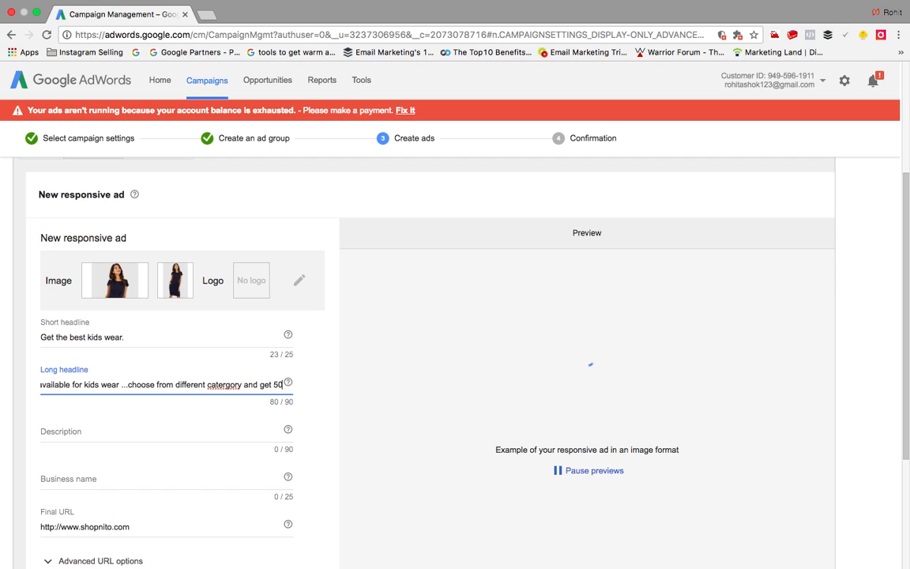
text(% discount)
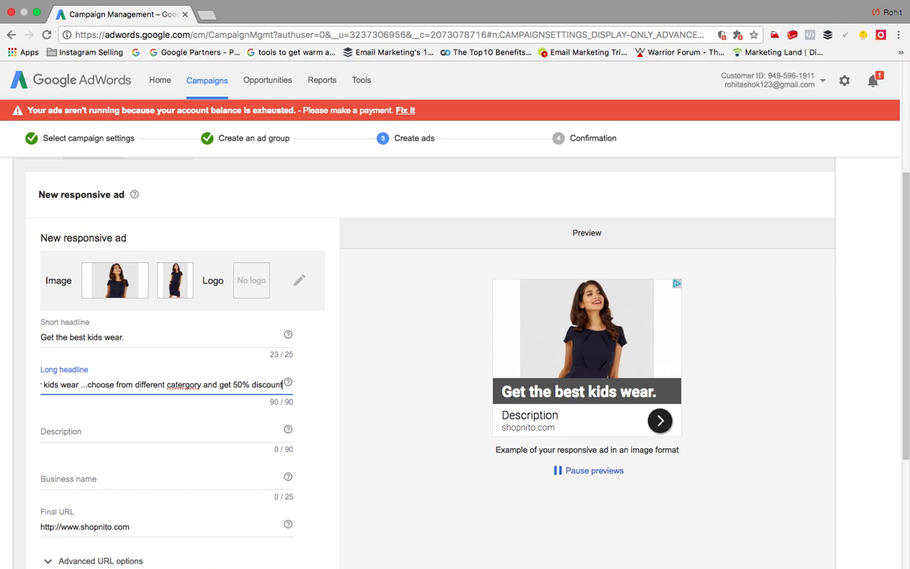
right_click(173, 386)
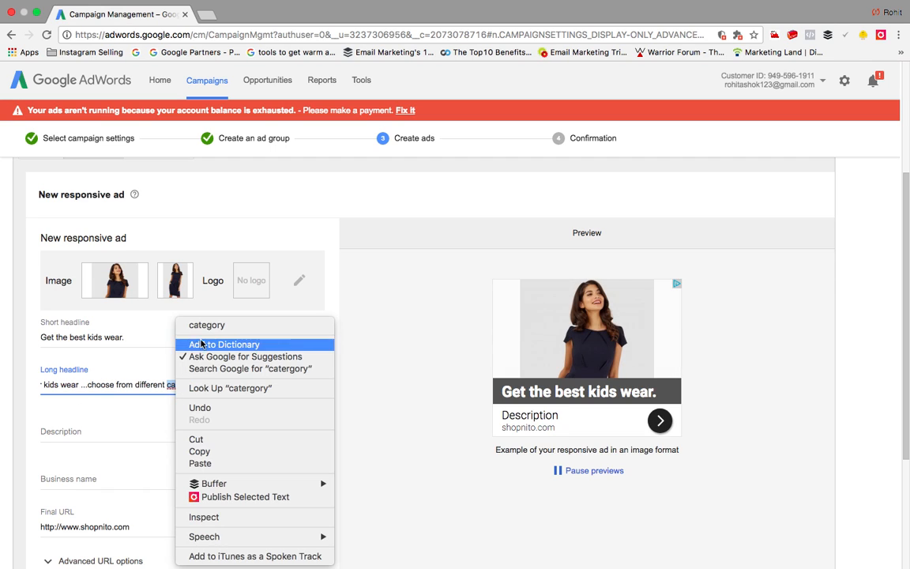
click(204, 324)
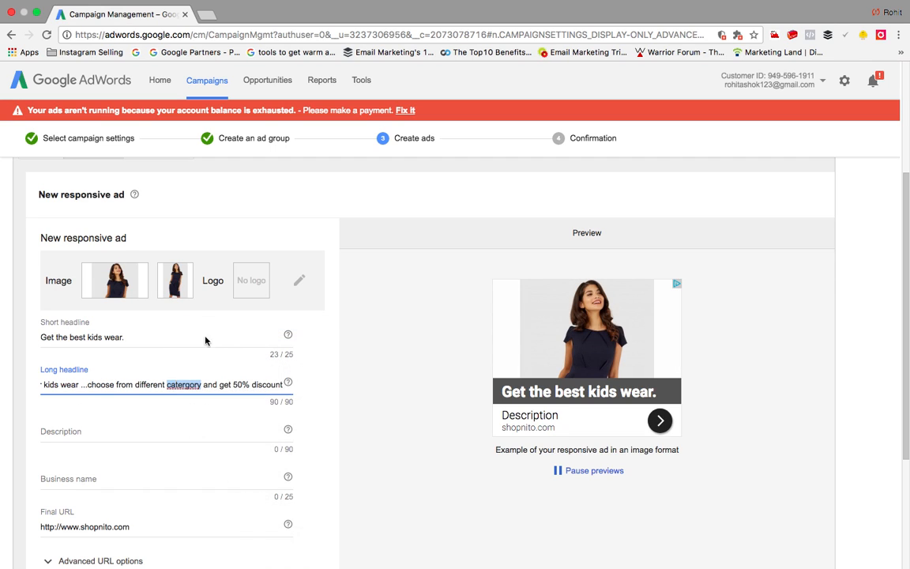
- Copy the full long headline text into the ad's description
click(154, 429)
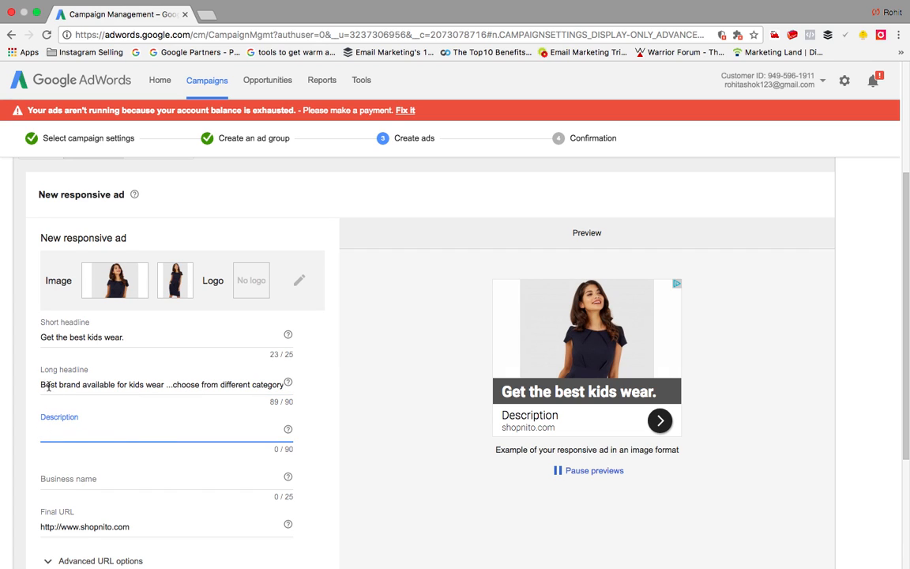
drag(41, 385, 300, 404)
key(super+c)
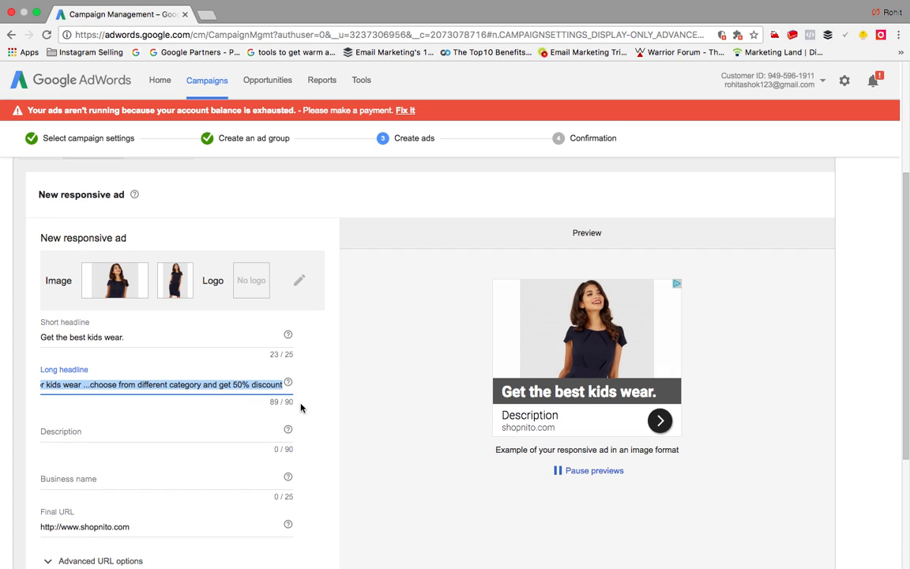
click(185, 432)
key(super+v)
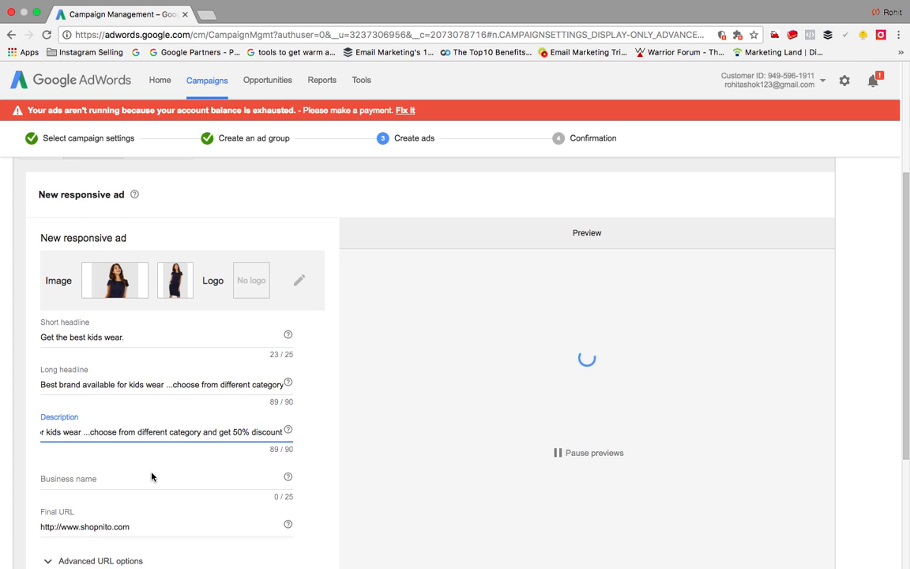
- Enter "shopnito" as the ad's business name
click(147, 477)
text(sh)
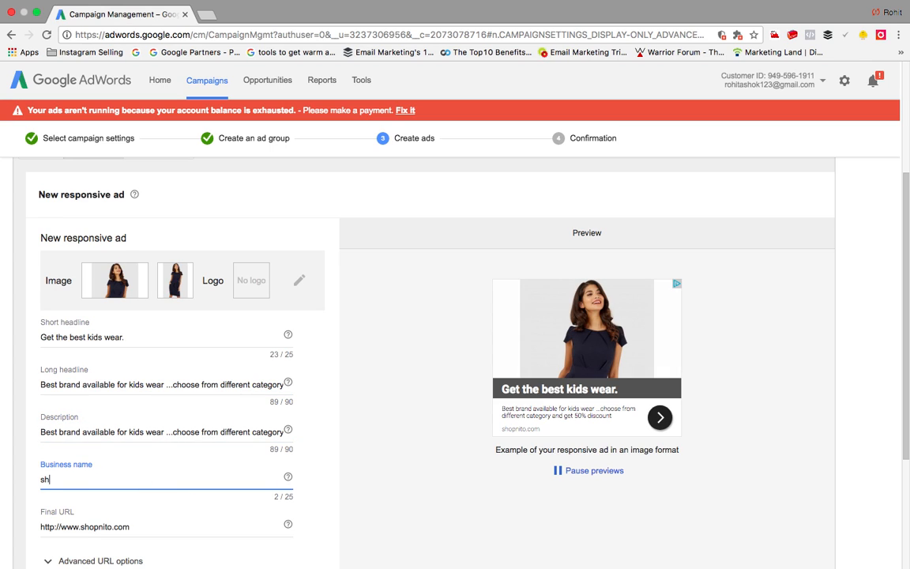
text(opnito)
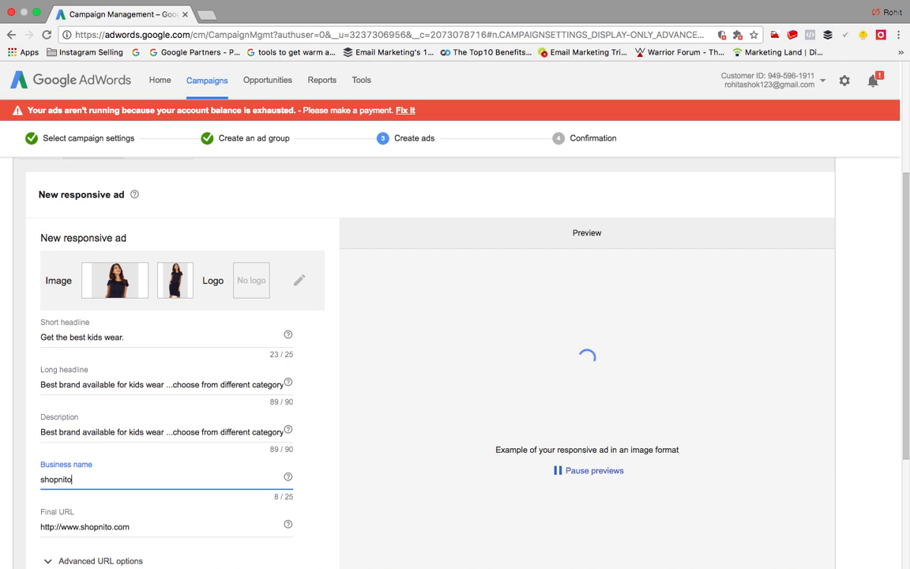
- Check the ad's advanced URL options for tracking template and custom parameters, collapse them, and review the rest of the ad form
scroll(455, 356, down, 3)
scroll(173, 340, down, 2)
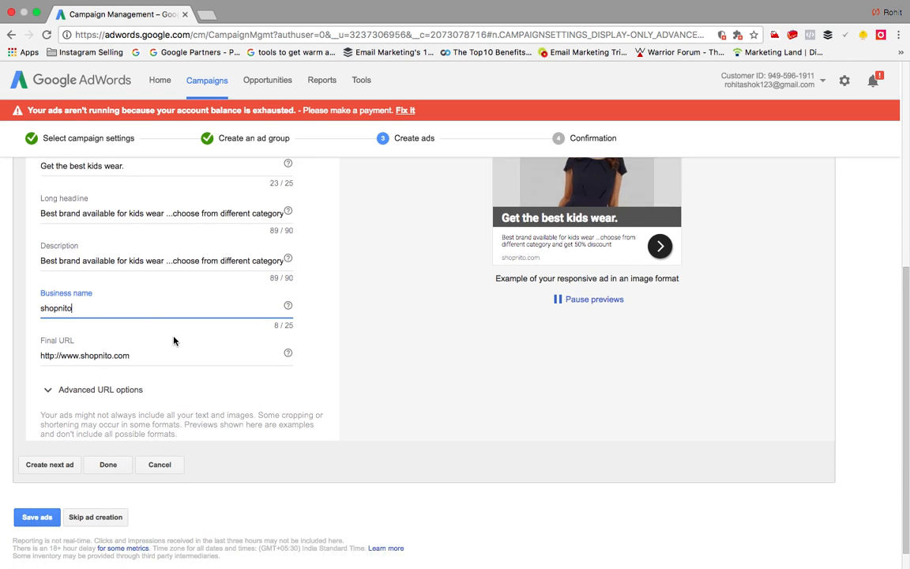
click(117, 369)
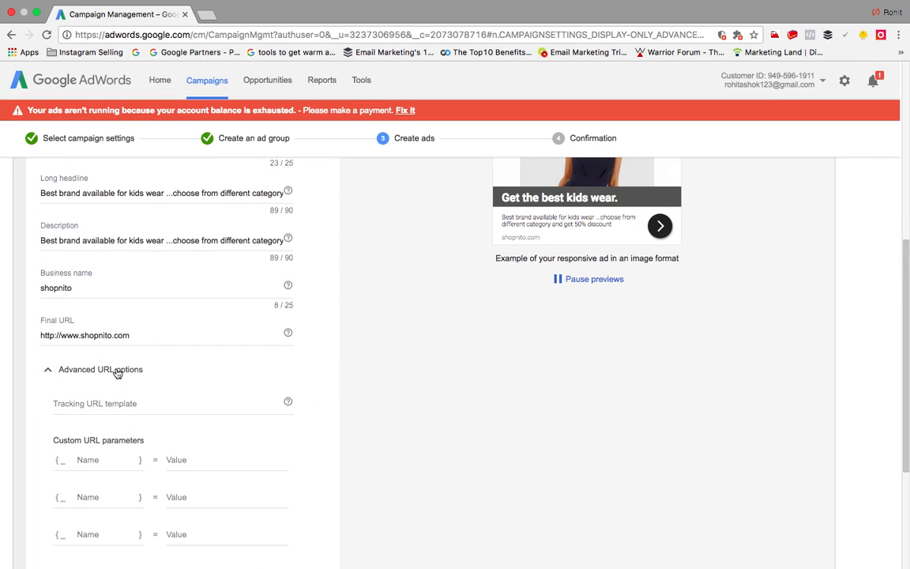
click(117, 370)
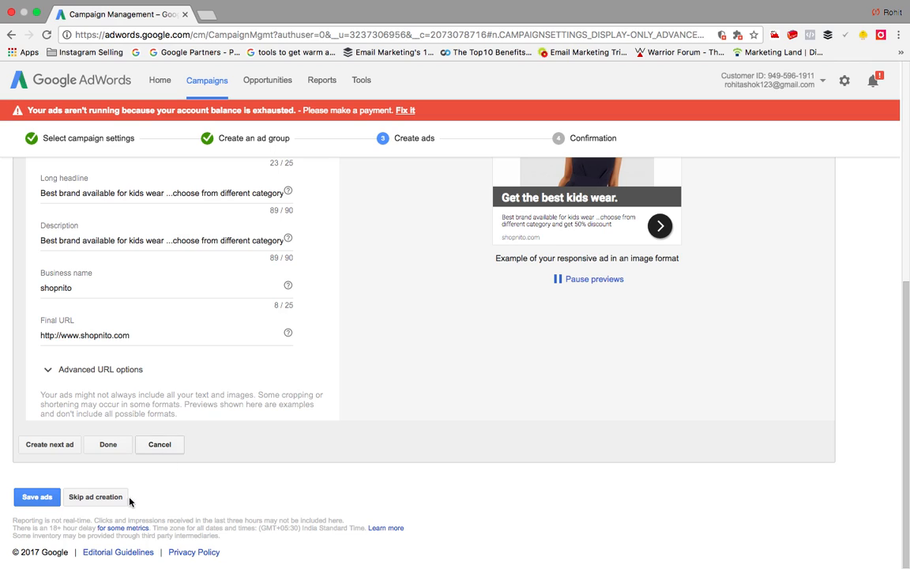
scroll(285, 451, up, 3)
scroll(284, 451, down, 3)
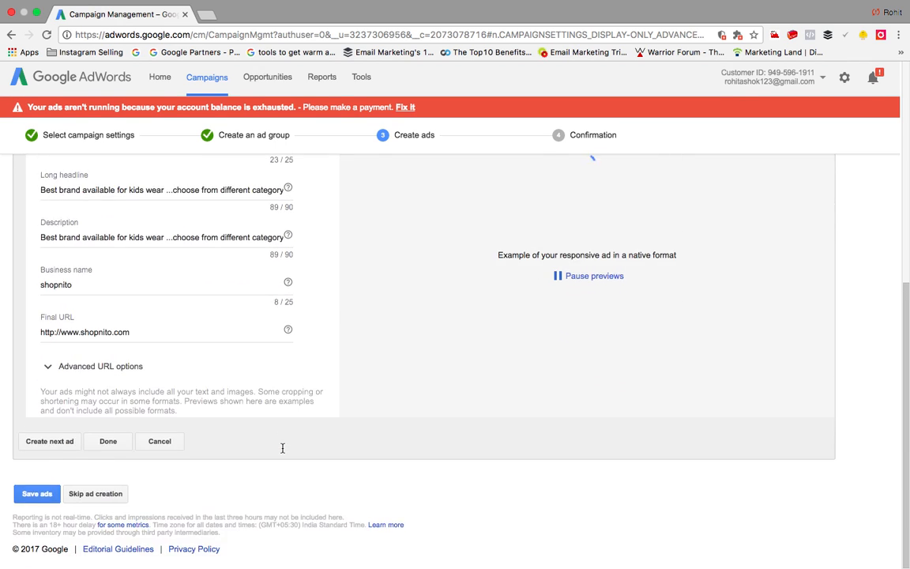
- Try to save the ad and read the policy details about punctuation and symbols in the long headline
click(37, 496)
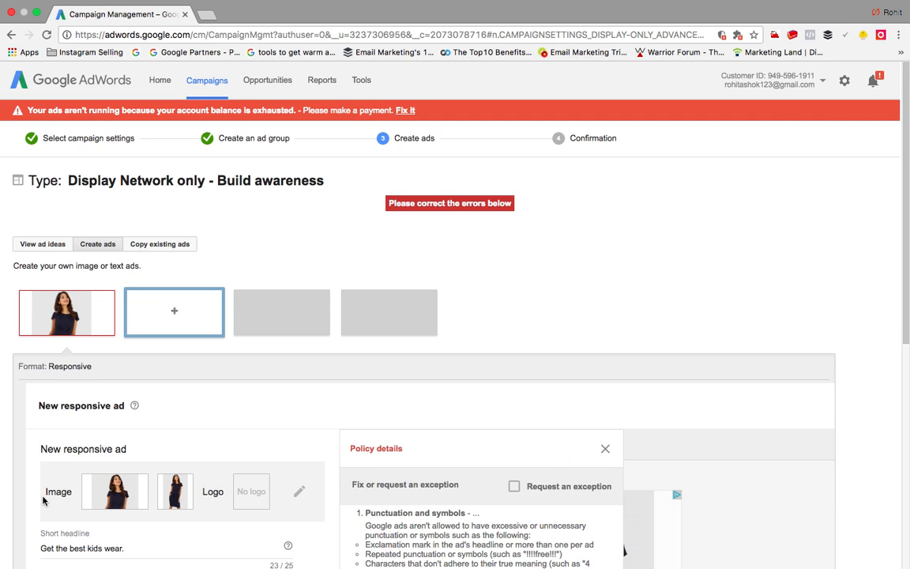
scroll(433, 437, down, 1)
scroll(433, 437, down, 3)
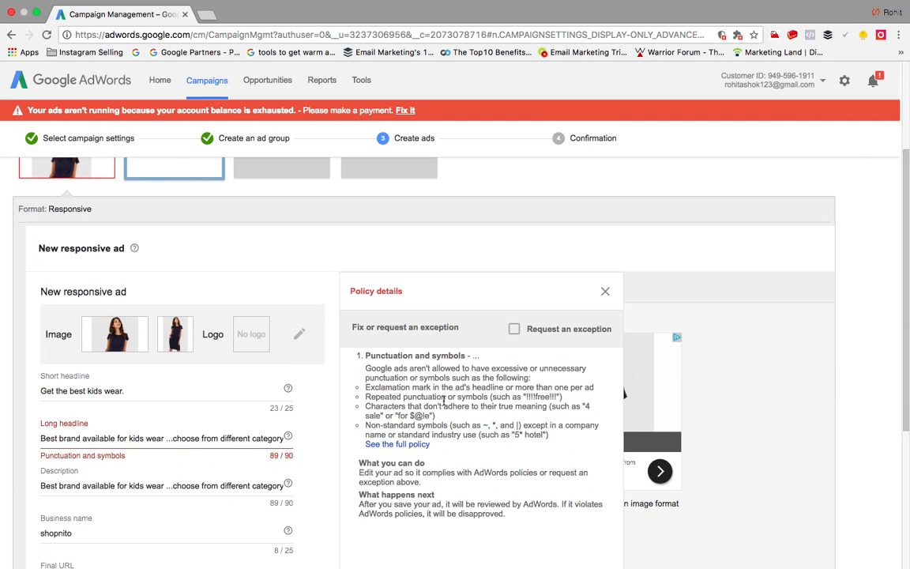
- Remove the three dots before "choose" in the long headline
click(173, 439)
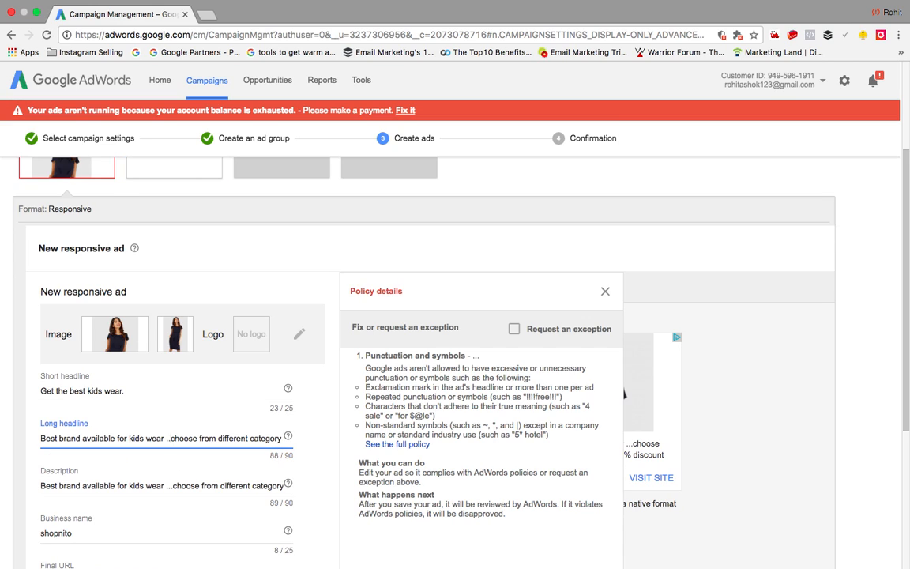
key(BackSpace)
key(BackSpace)
key(BackSpace)
key(BackSpace)
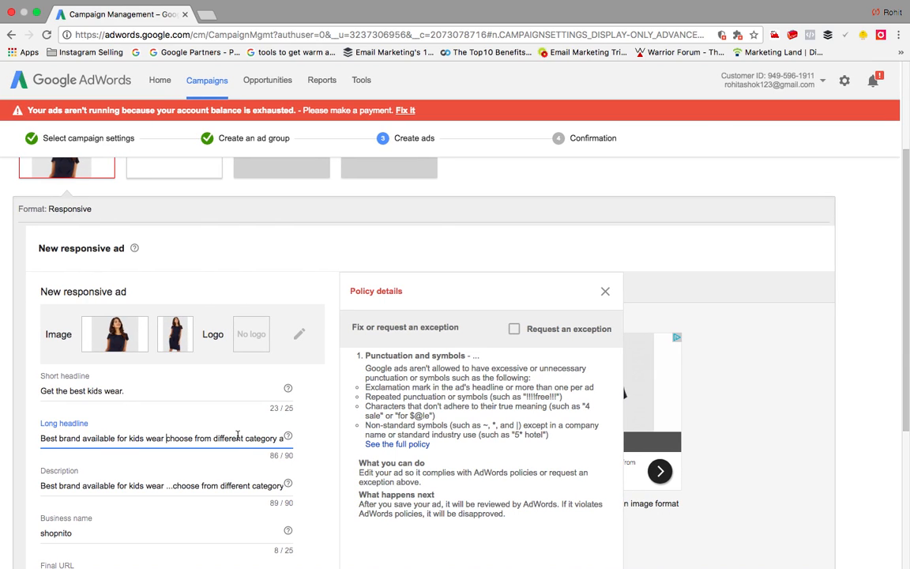
- Replace the "%" sign in the long headline with the word "percent"
key(Right)
key(Right)
key(Right)
key(Right)
key(Right)
key(Right)
key(Right)
key(Right)
key(Right)
key(Right)
key(Right)
key(Right)
key(Right)
key(Right)
key(Right)
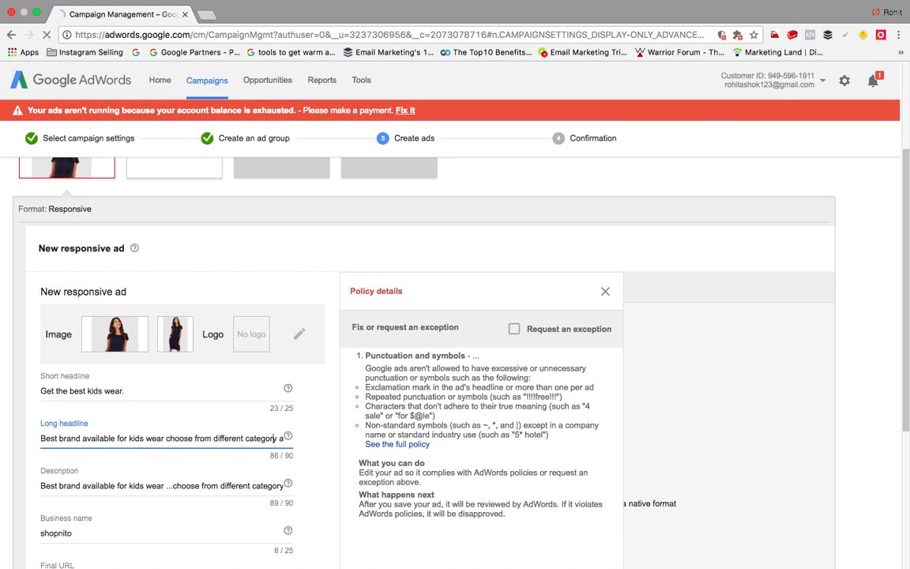
key(Right)
key(Right)
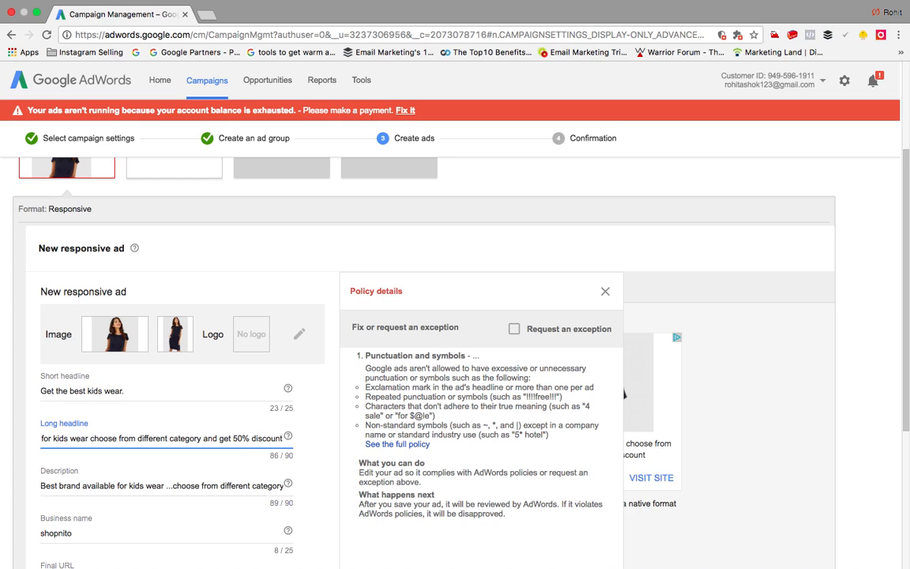
key(BackSpace)
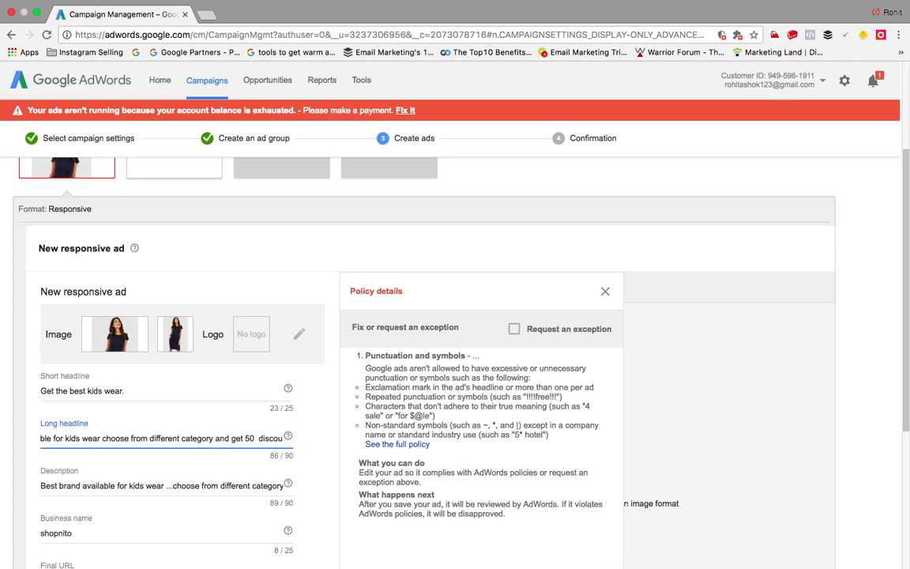
text(percent)
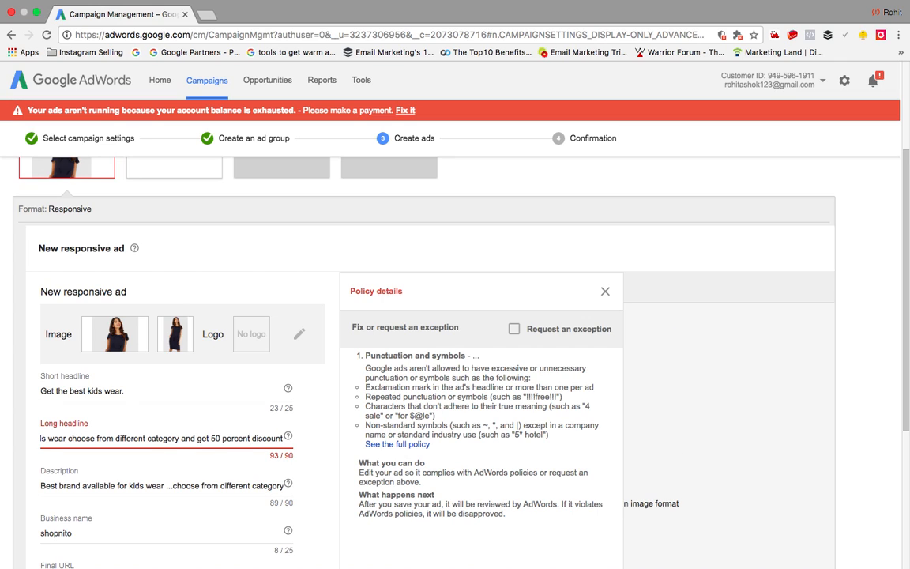
- Delete "50 percent" from the long headline so that it ends with "and get discount"
key(BackSpace)
key(BackSpace)
key(BackSpace)
key(BackSpace)
key(BackSpace)
key(BackSpace)
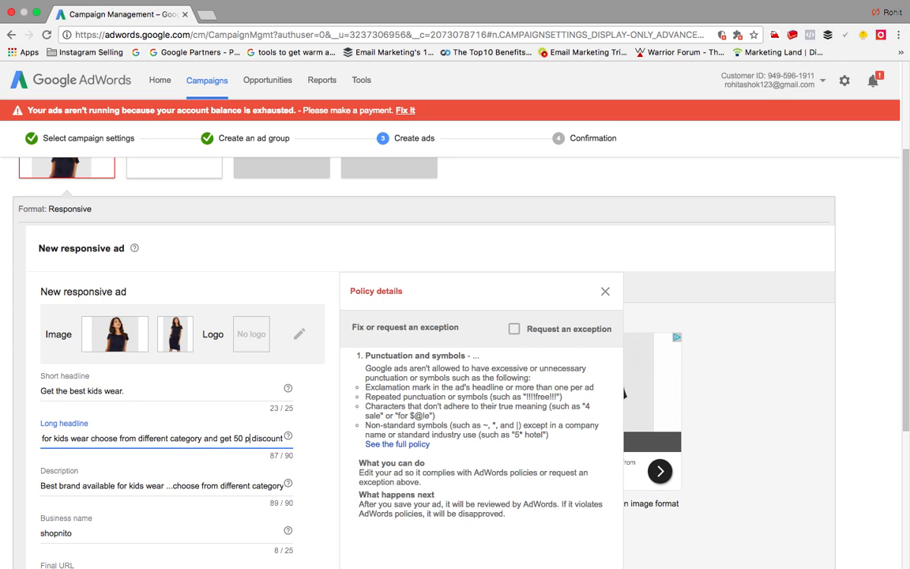
key(BackSpace)
key(BackSpace)
key(BackSpace)
key(BackSpace)
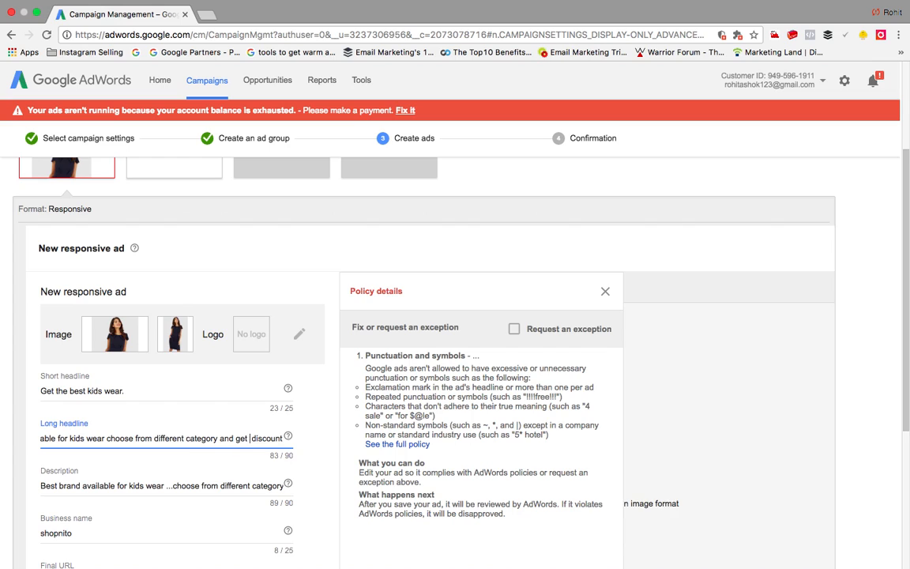
key(BackSpace)
- Remove the three dots before "choose" in the ad's description
scroll(209, 488, down, 1)
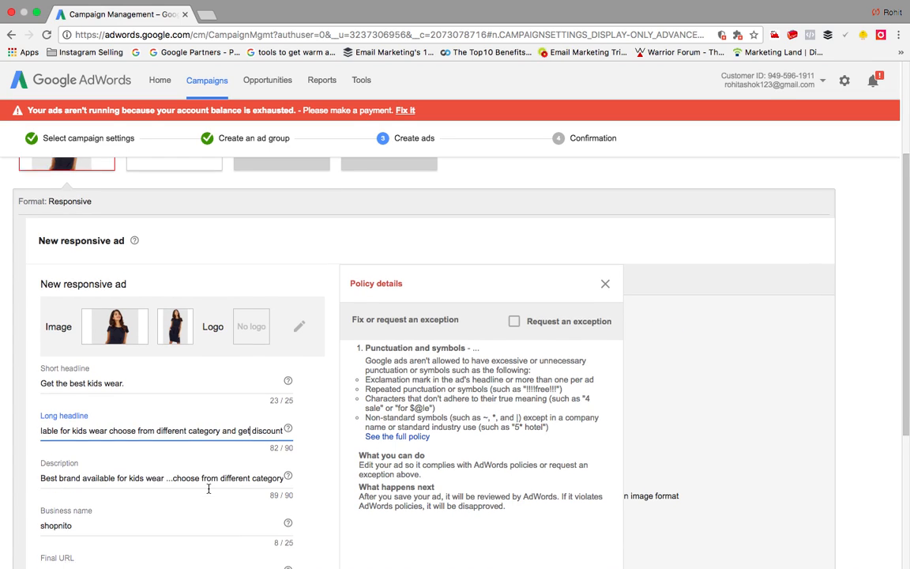
scroll(208, 489, down, 1)
click(172, 462)
key(BackSpace)
key(BackSpace)
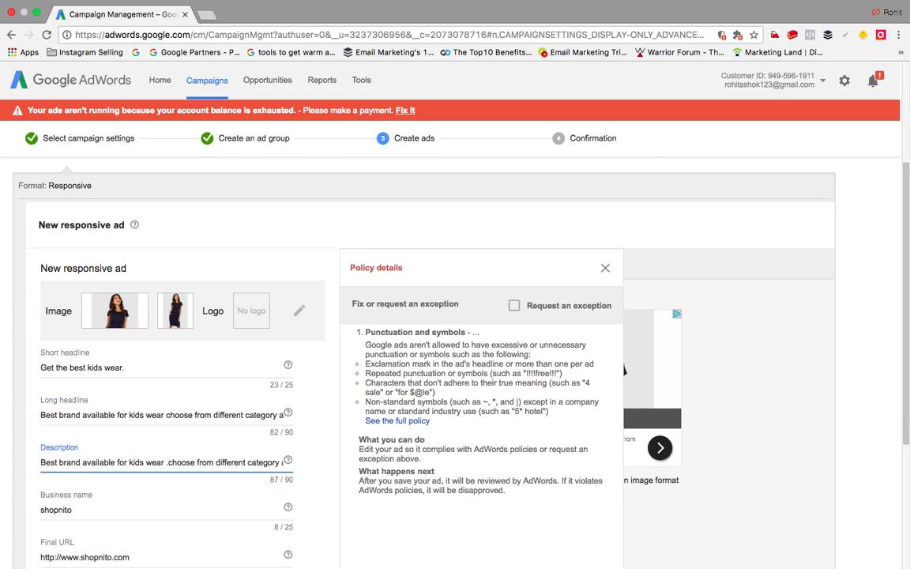
key(BackSpace)
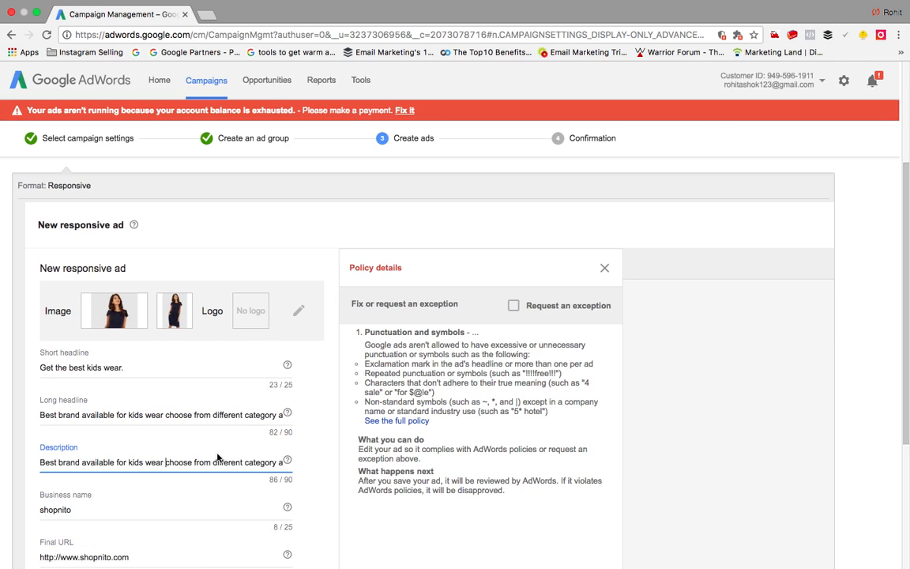
- Delete "50%" from the description so that it ends with "and get discount"
scroll(254, 461, right, 2)
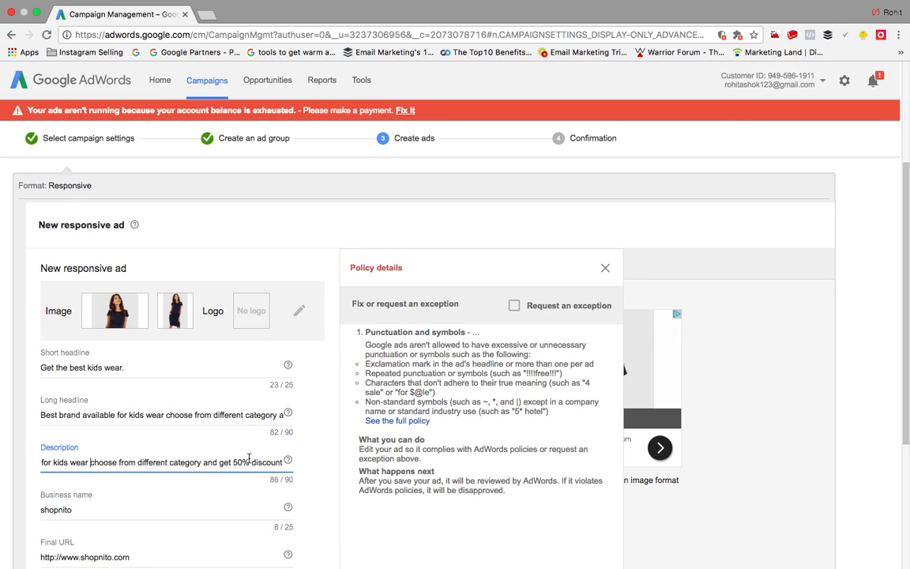
click(251, 462)
key(BackSpace)
key(BackSpace)
key(BackSpace)
key(BackSpace)
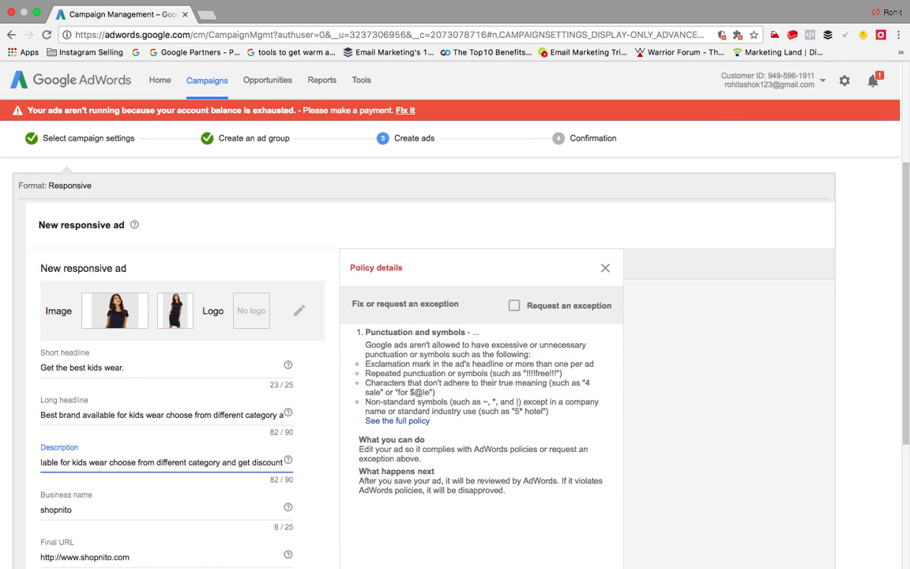
- Save the corrected ad to finish creating the campaign, and go to the Kids Wear campaign
scroll(251, 487, down, 5)
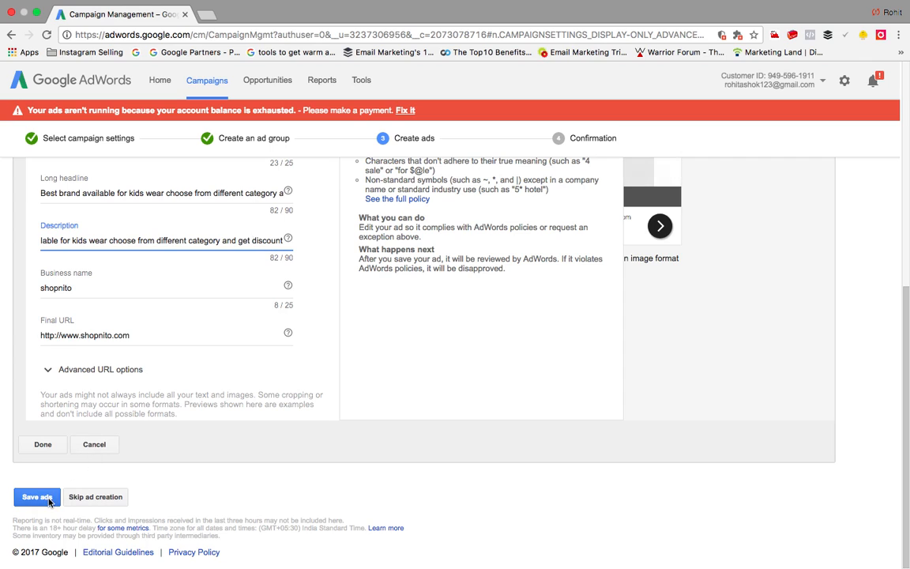
click(28, 490)
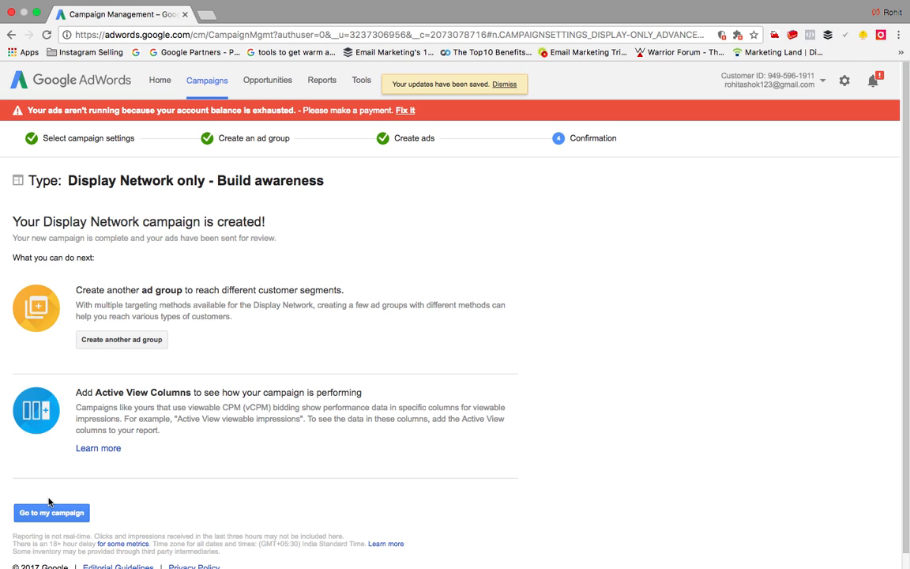
scroll(124, 497, down, 1)
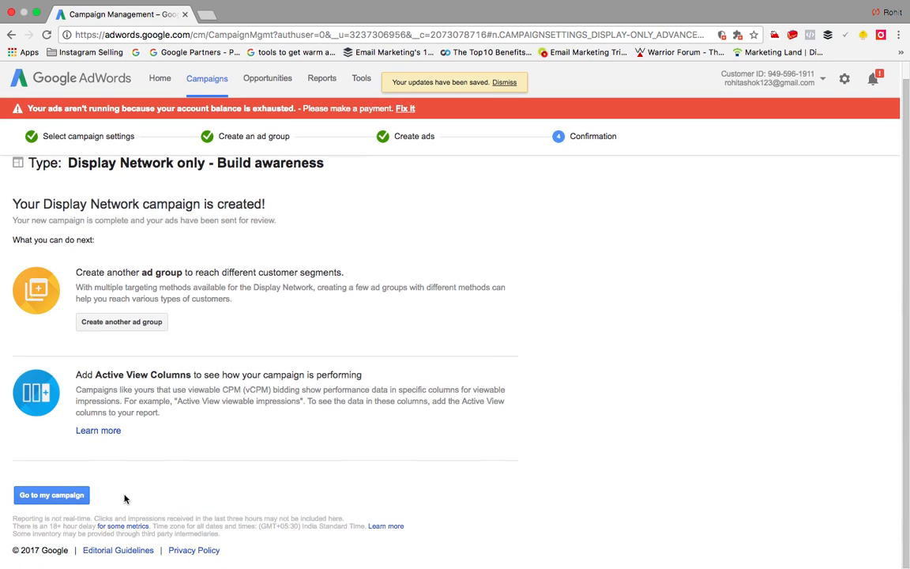
click(56, 498)
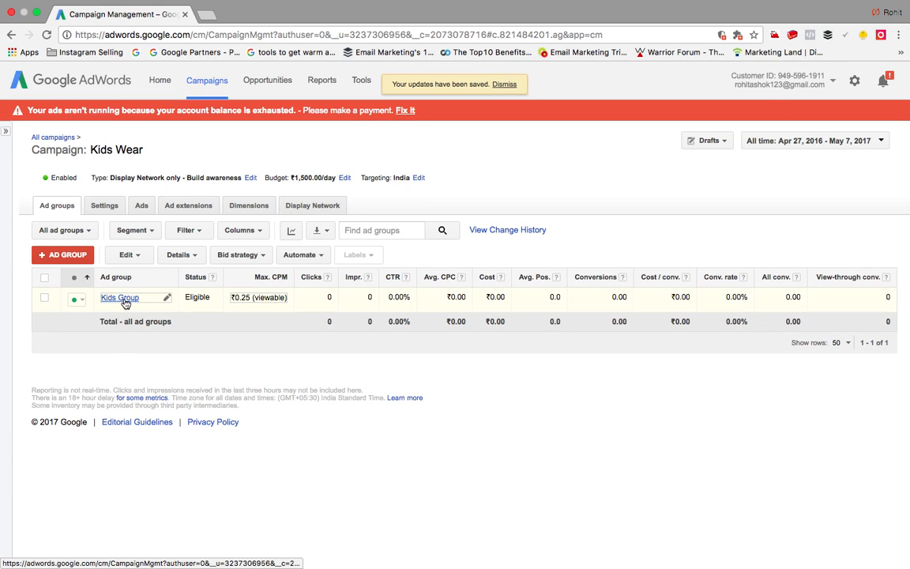
- Open the Kids Group ad group and preview its responsive ad in the native, image and text formats, then close the preview
click(123, 299)
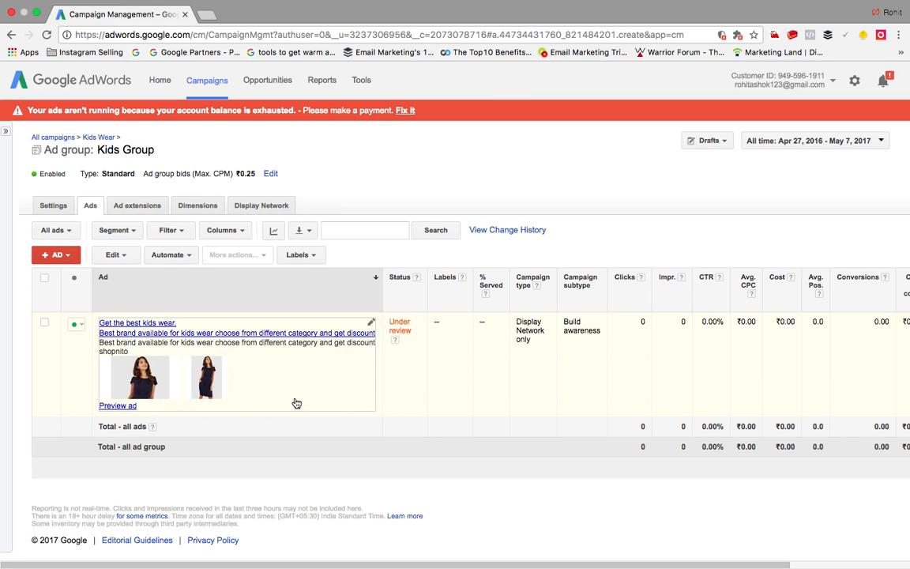
click(124, 408)
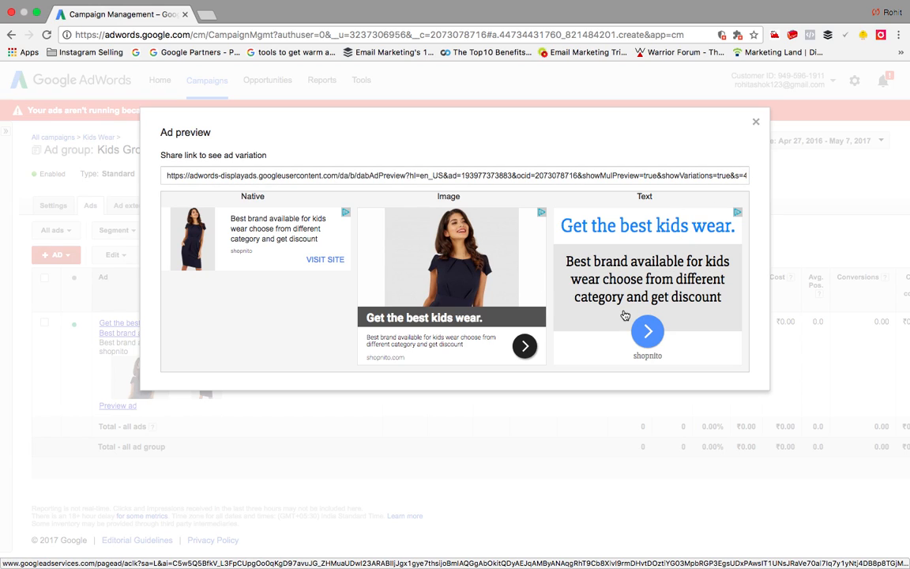
click(755, 124)
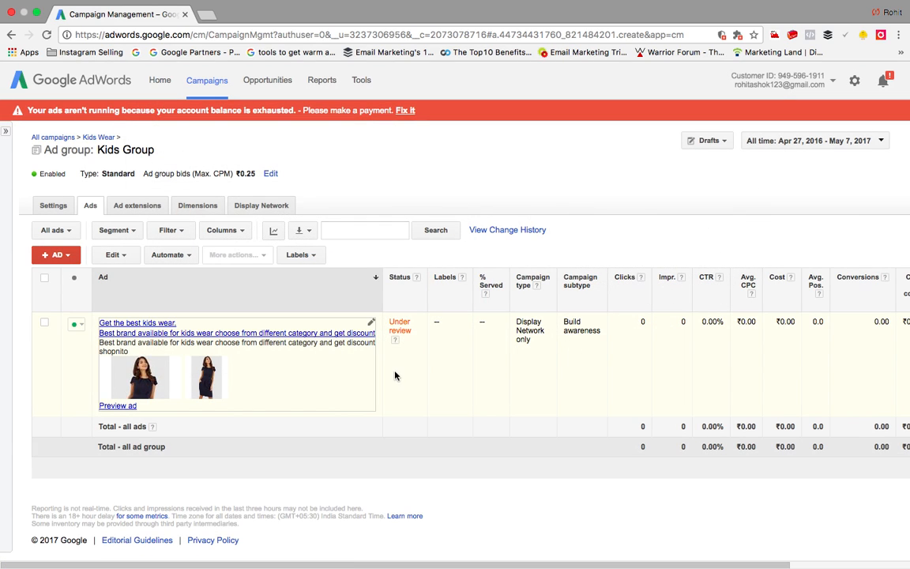
- Open the choice of ad types for a new ad in the Kids Group ad group
click(68, 257)
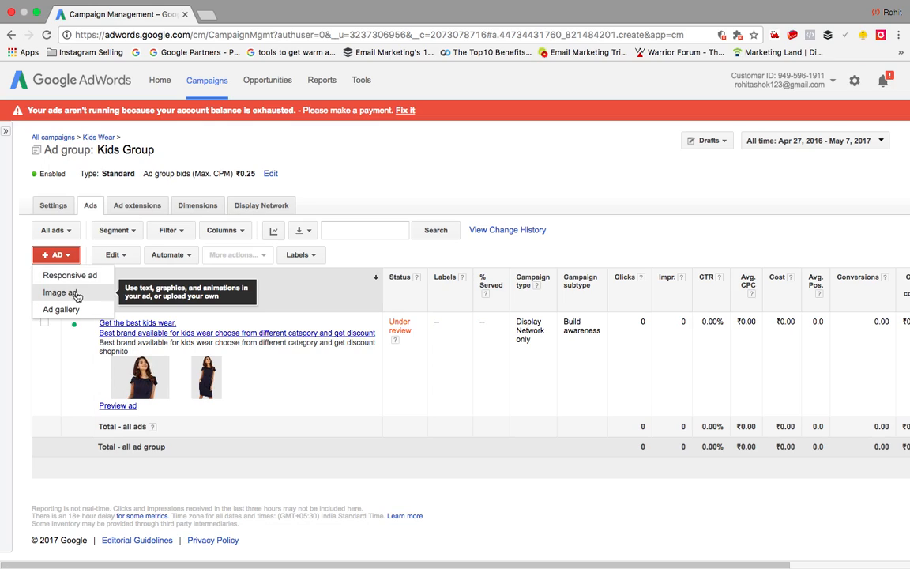